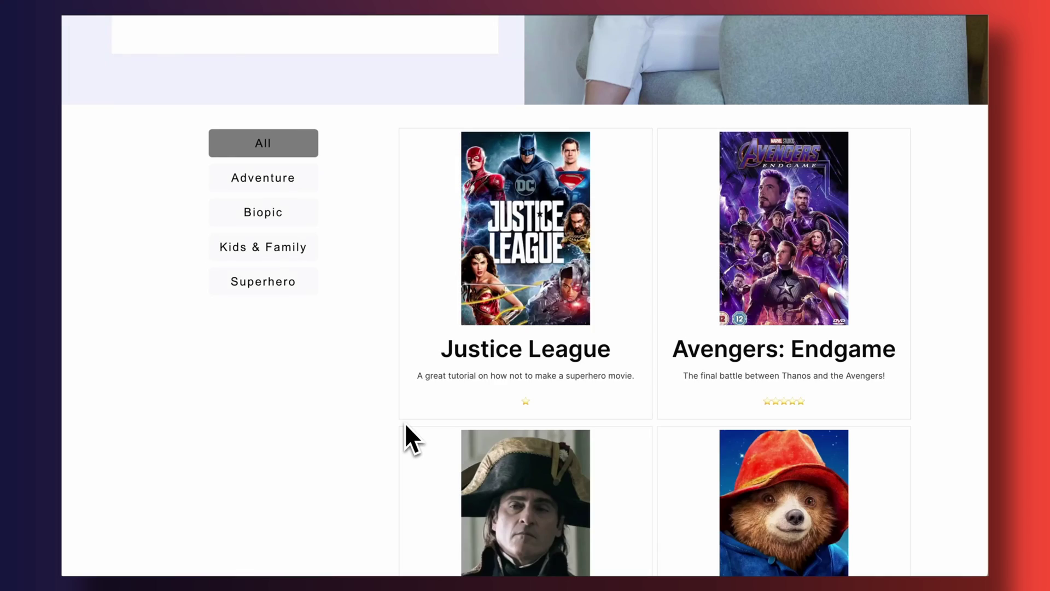
# Filter the movie list to the Superhero and Kids & Family genres and view the matching movies
pyautogui.click(276, 289)
pyautogui.click(301, 250)
pyautogui.scroll(-2, 180, 398)
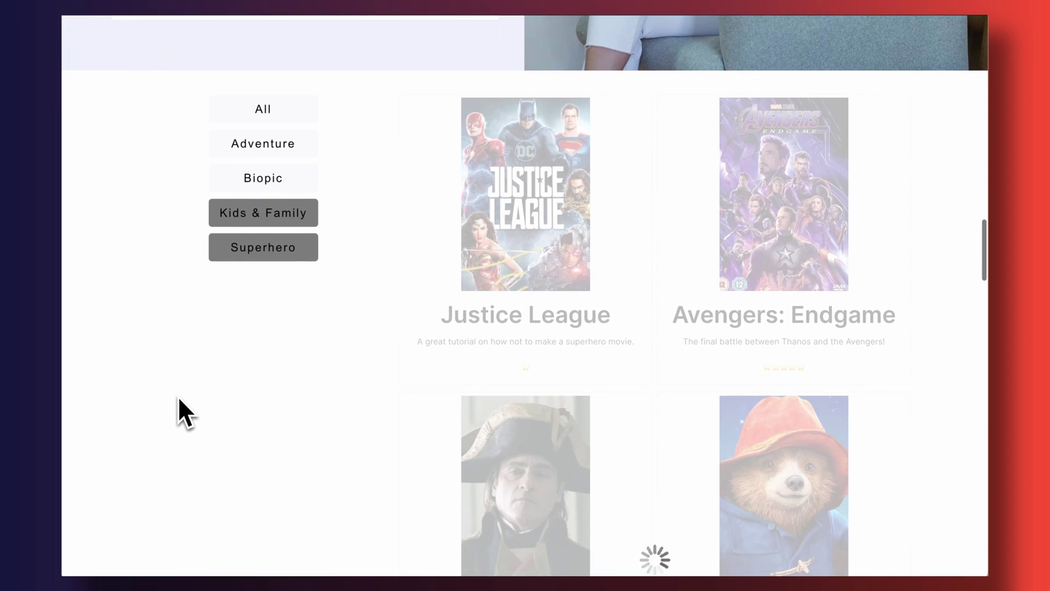
pyautogui.scroll(-3, 178, 398)
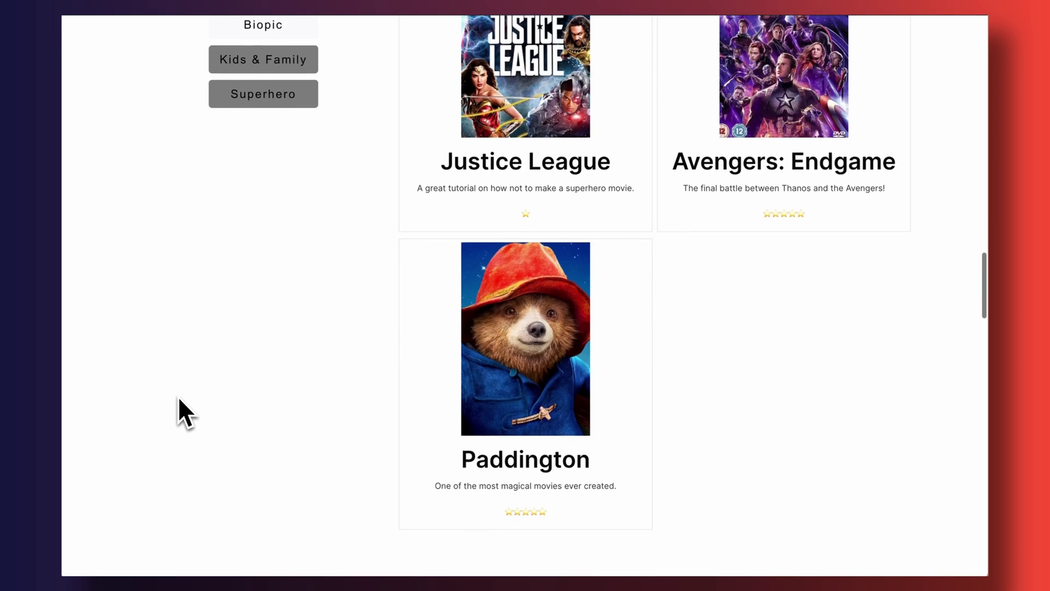
# Replace the Kids & Family filter with Biopic, keeping Superhero selected, and view the filtered movies
pyautogui.scroll(3, 180, 402)
pyautogui.click(250, 207)
pyautogui.click(263, 169)
pyautogui.scroll(-3, 293, 422)
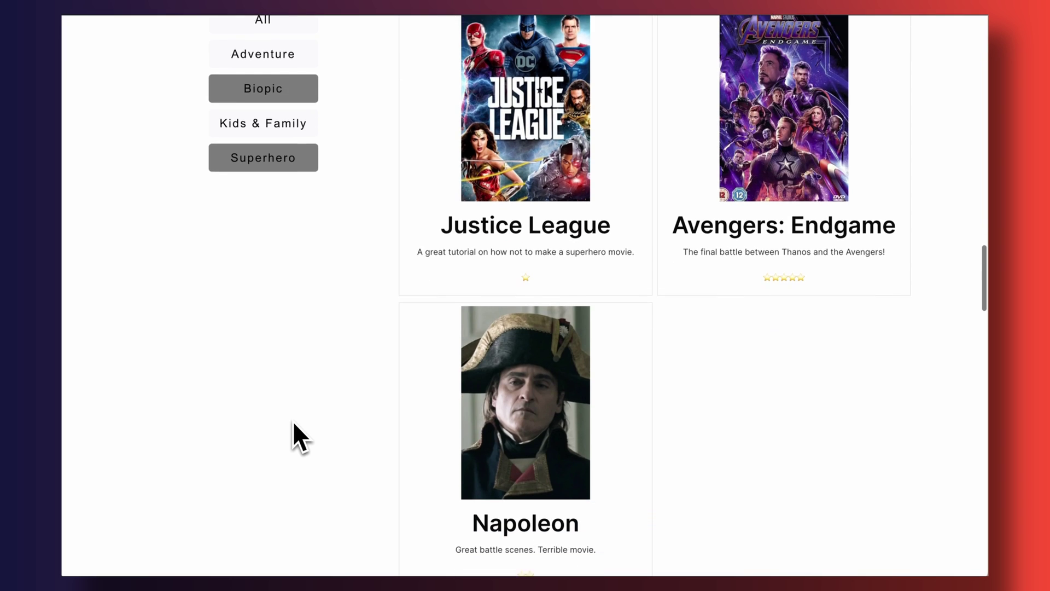
pyautogui.scroll(2, 293, 421)
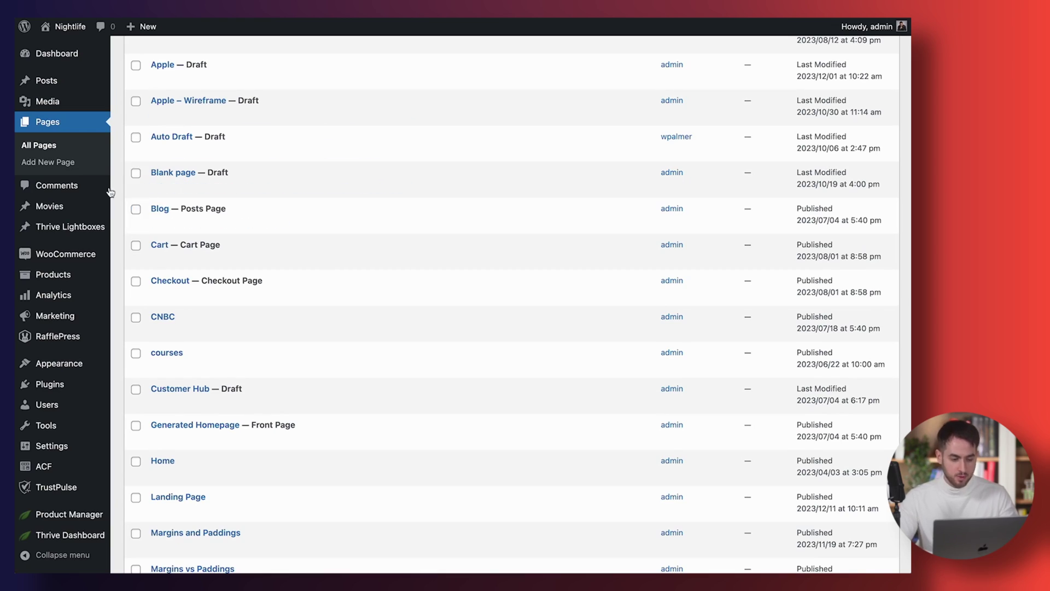
pyautogui.moveTo(90, 204)
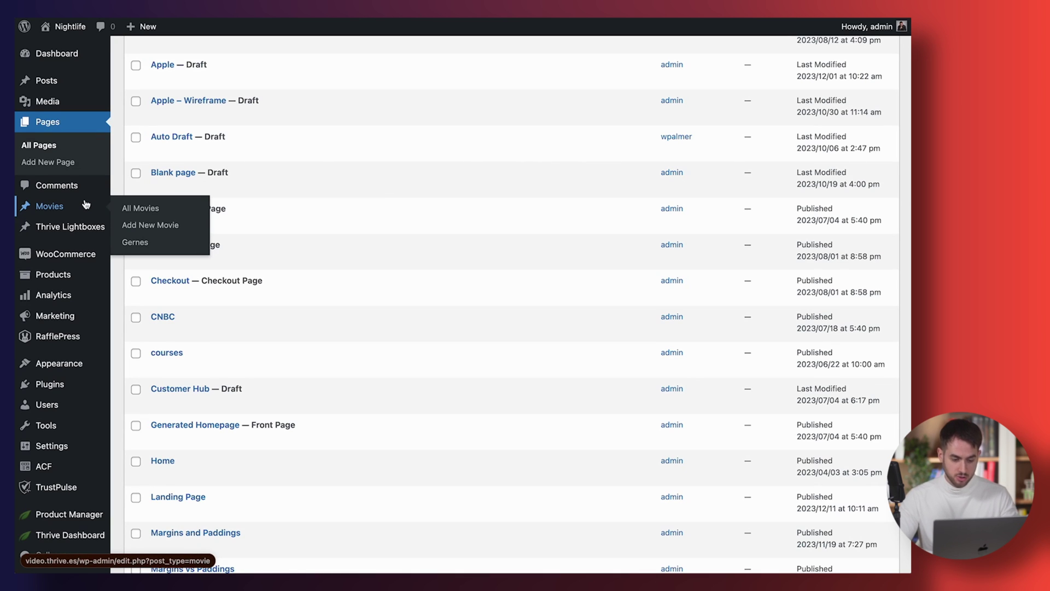
pyautogui.moveTo(81, 262)
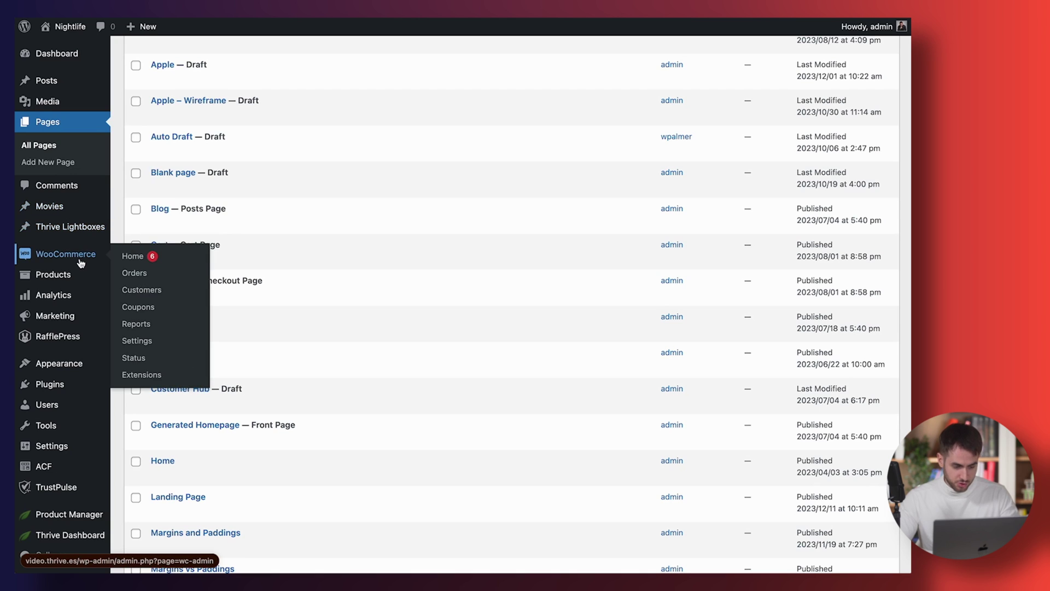
pyautogui.moveTo(81, 300)
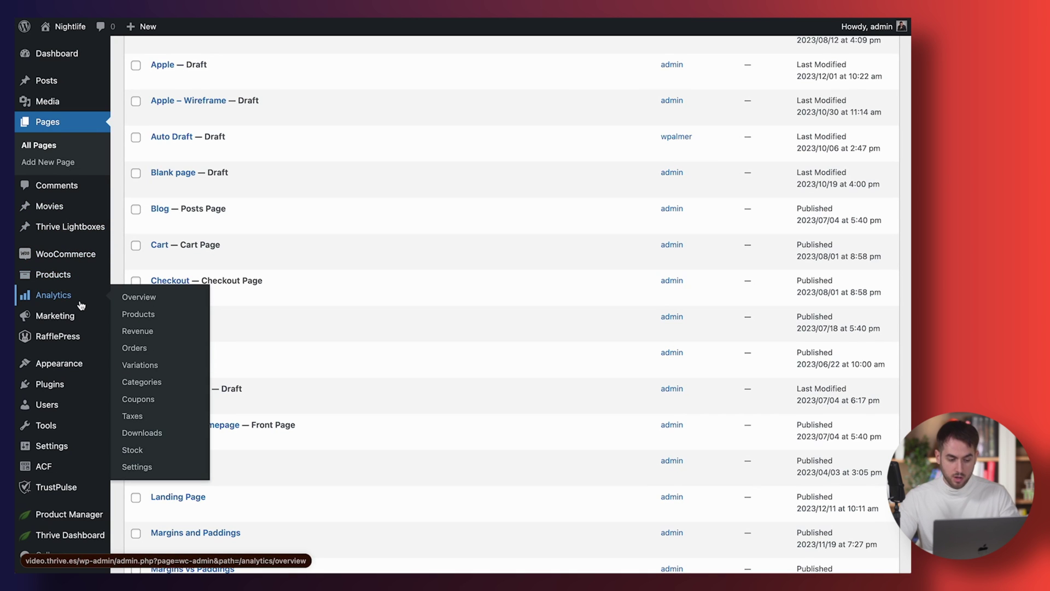
# Search the WordPress plugin directory for "advanced custom fields" and look over the matching plugins
pyautogui.moveTo(88, 384)
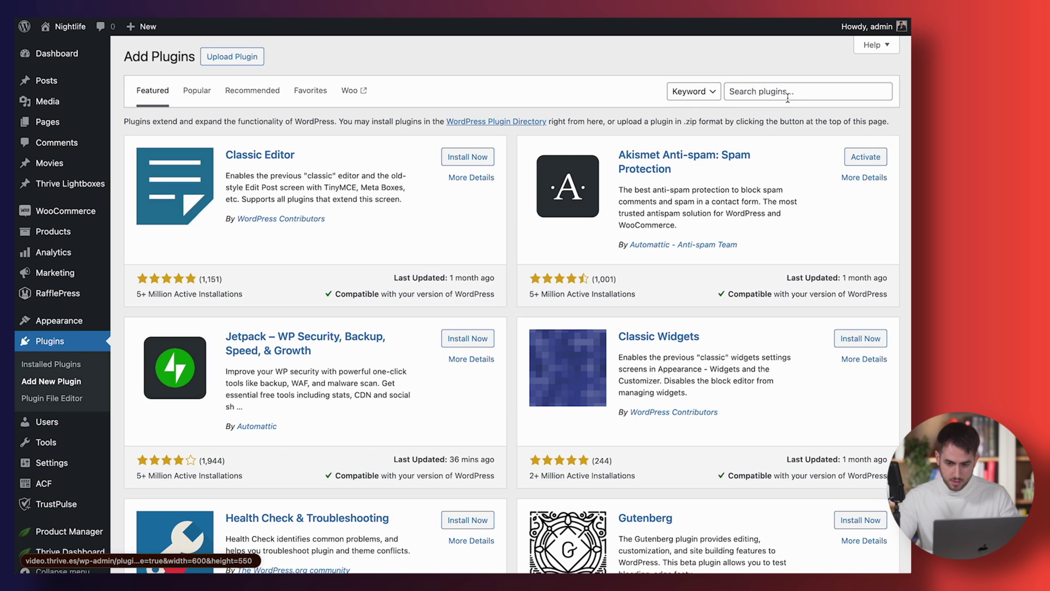
pyautogui.click(788, 91)
pyautogui.write('advanced custom fields')
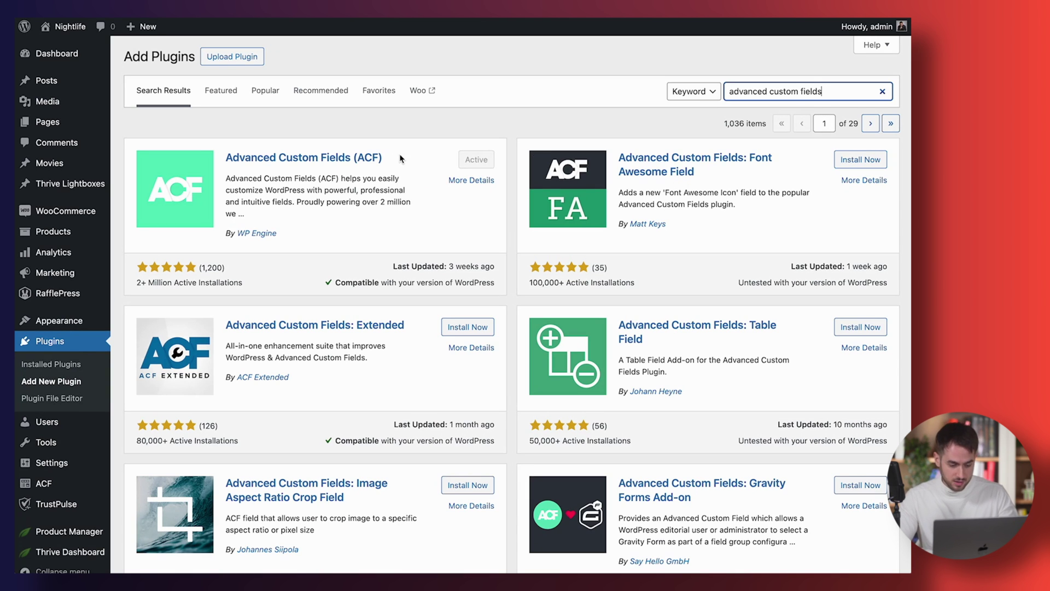
pyautogui.scroll(-3, 102, 470)
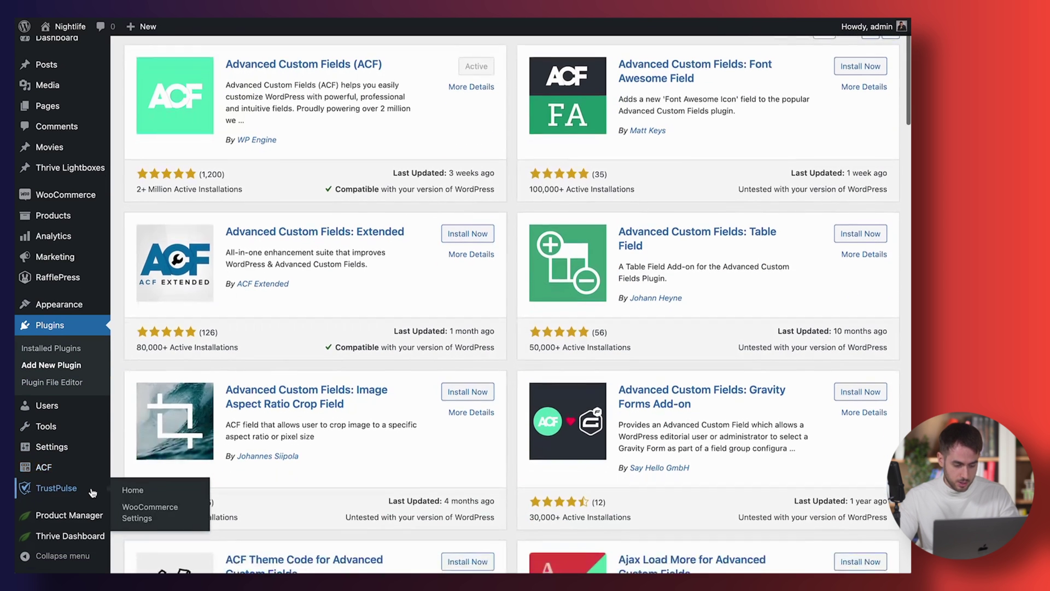
pyautogui.scroll(2, 101, 470)
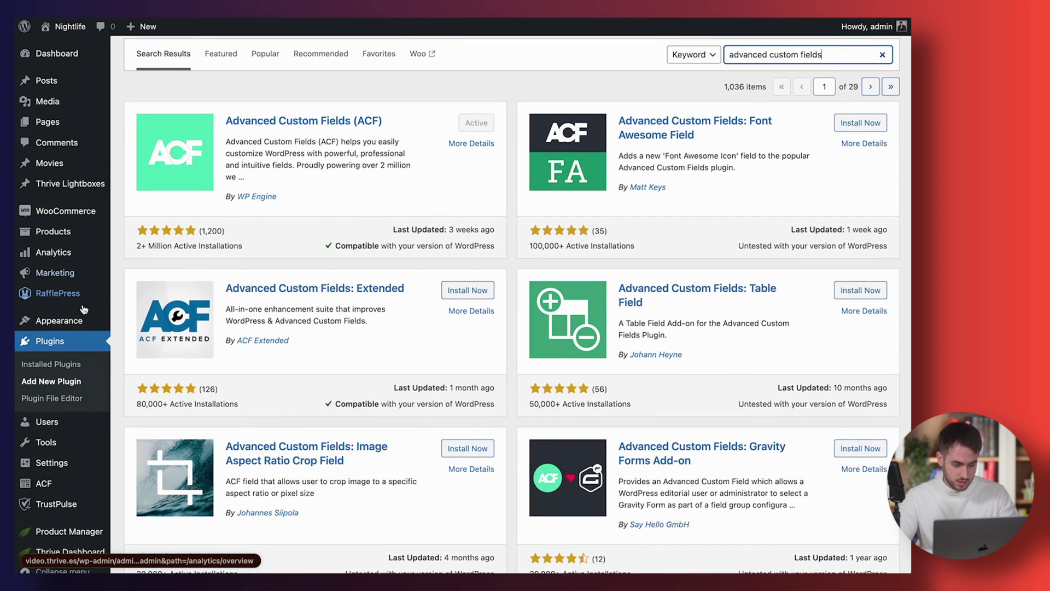
# Start a new ACF post type with plural label "movies", singular label "movie" and post type key "movie"
pyautogui.moveTo(80, 474)
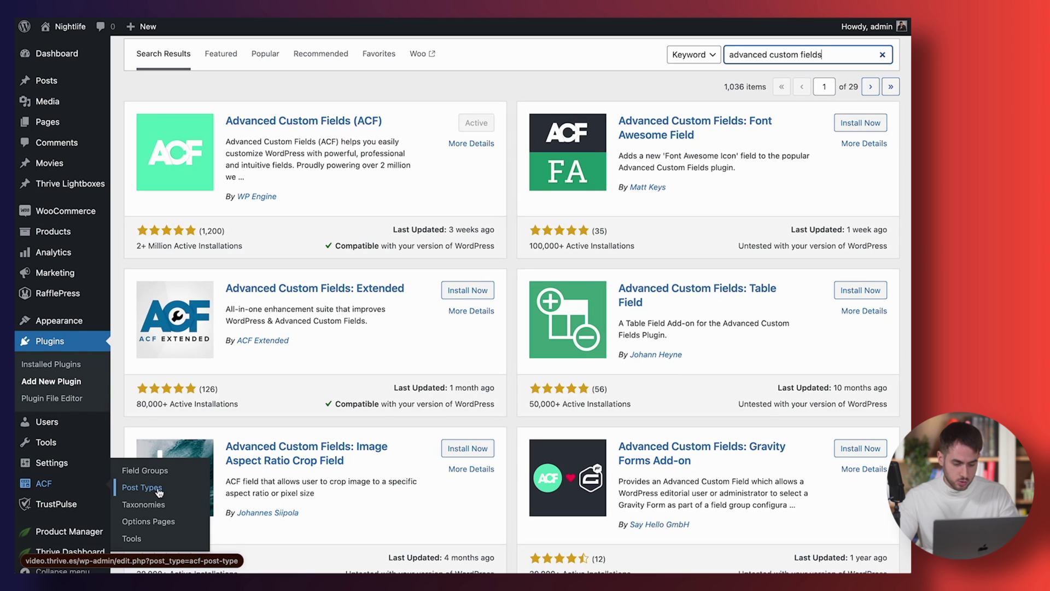
pyautogui.click(144, 487)
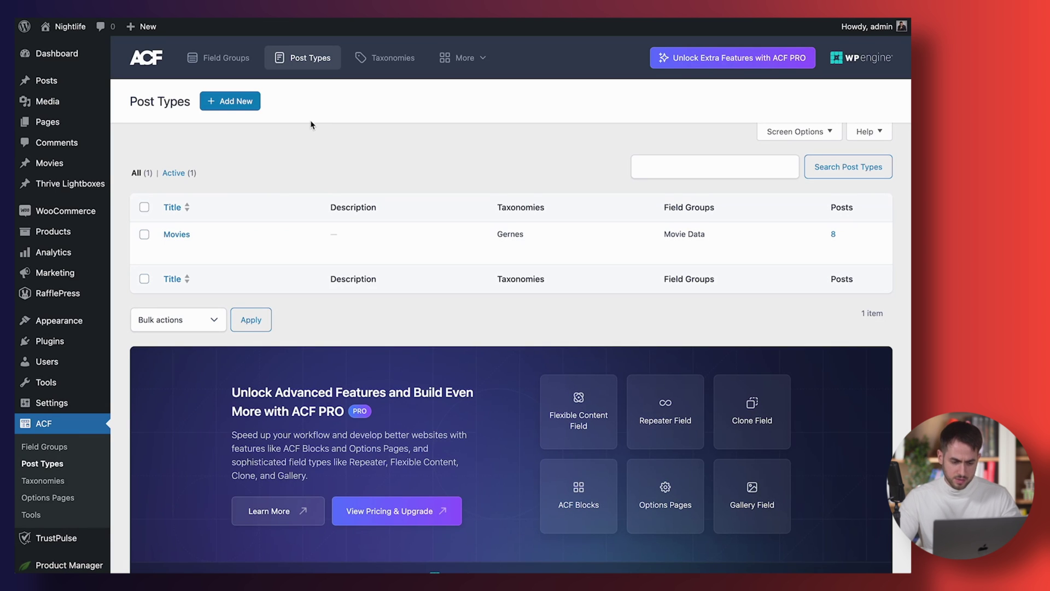
pyautogui.click(235, 101)
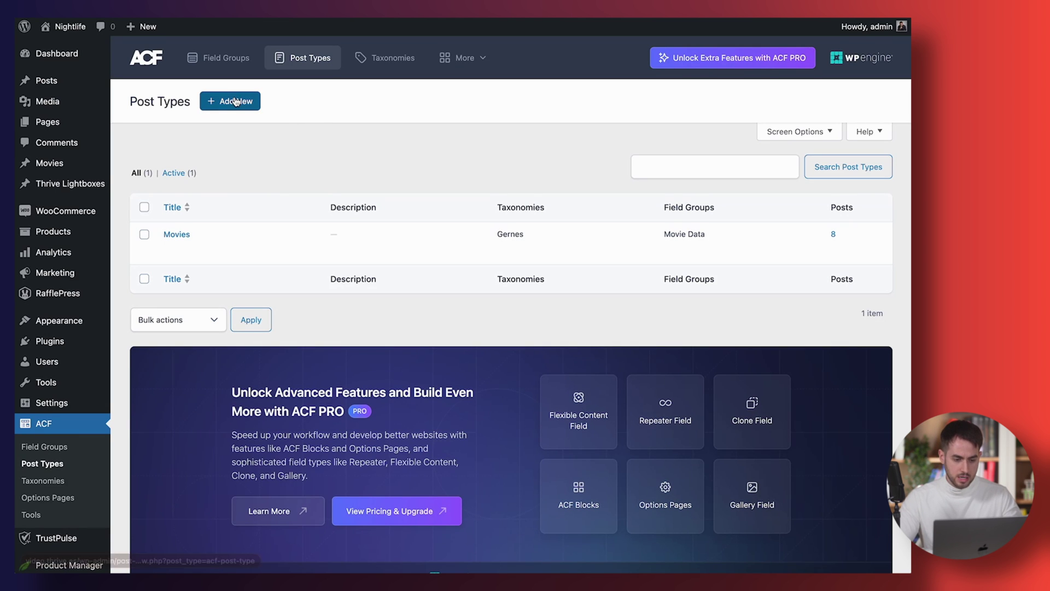
pyautogui.write('Movies - Take Two')
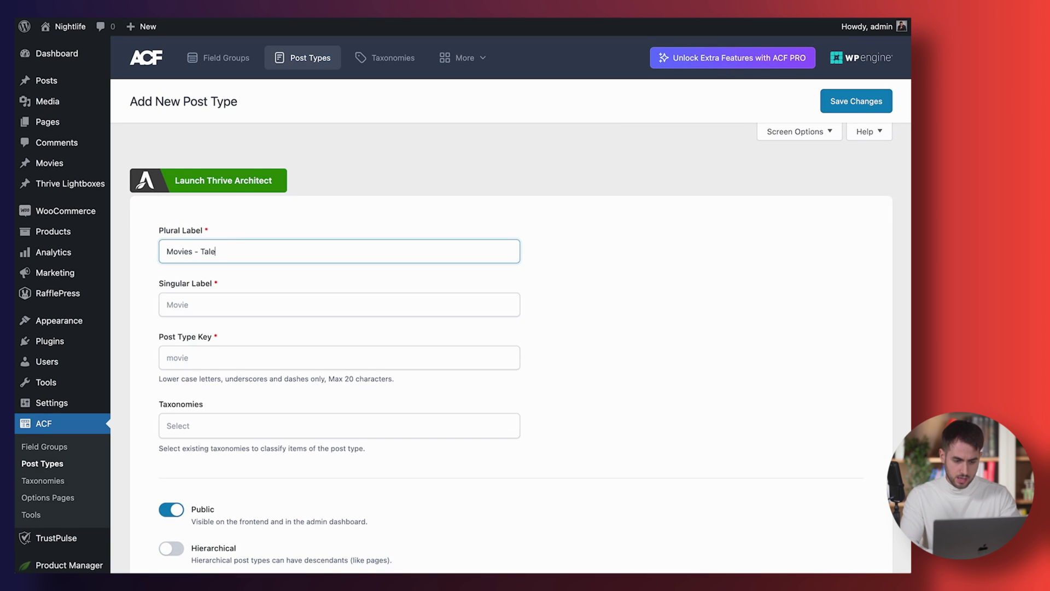
pyautogui.click(196, 306)
pyautogui.press('Tab')
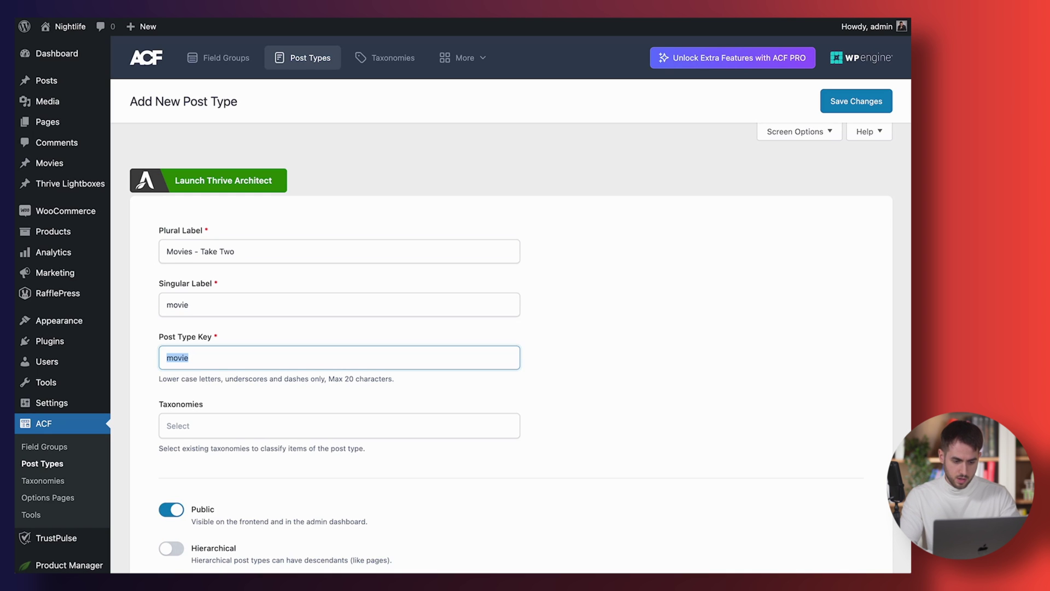
pyautogui.click(204, 251)
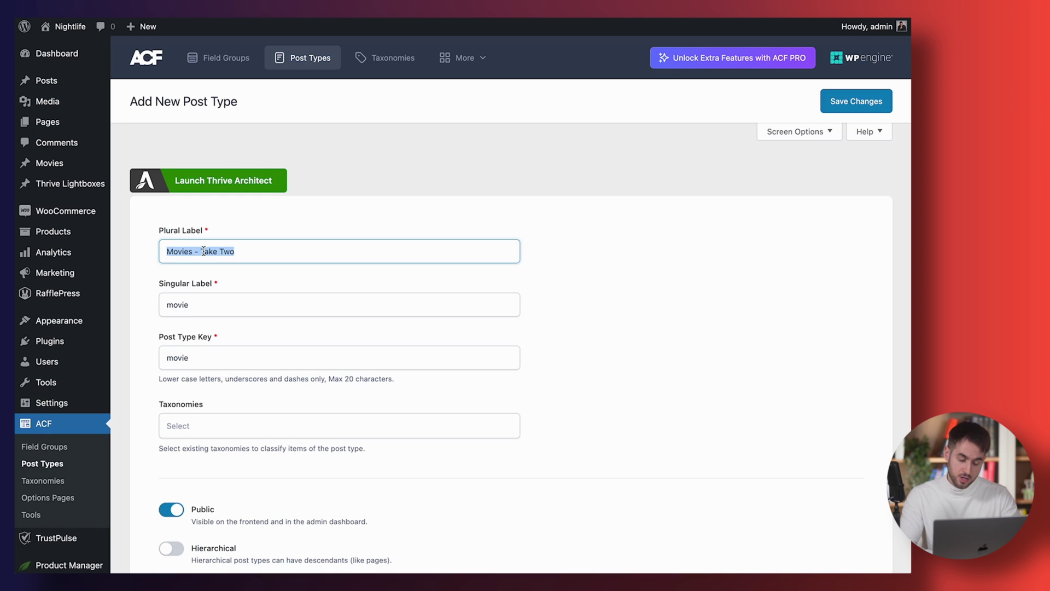
pyautogui.write('movies')
# Enable the advanced configuration for the new post type and submit it for saving
pyautogui.scroll(-2, 188, 332)
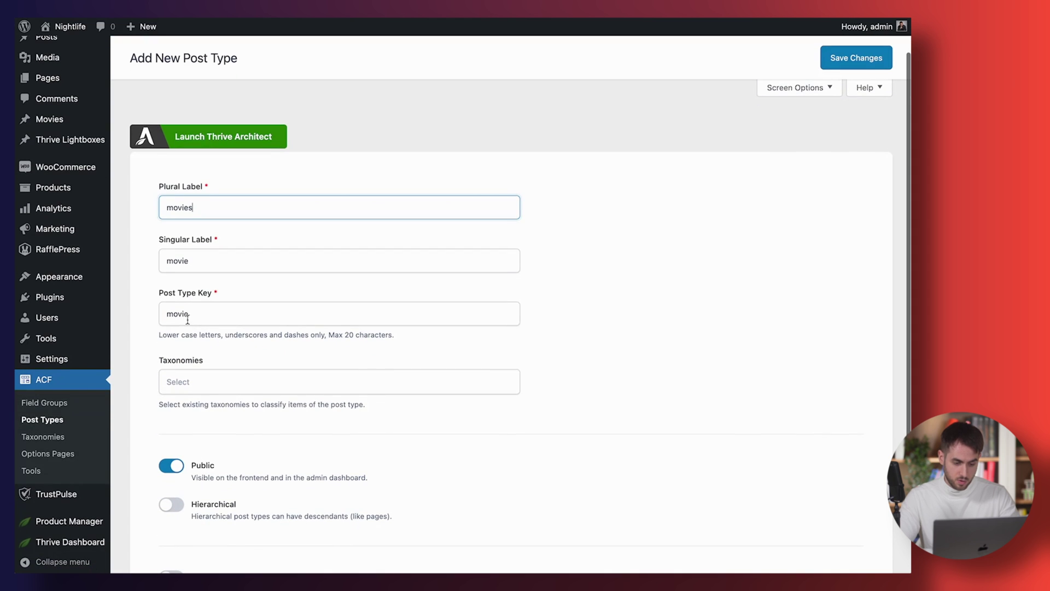
pyautogui.scroll(-2, 208, 350)
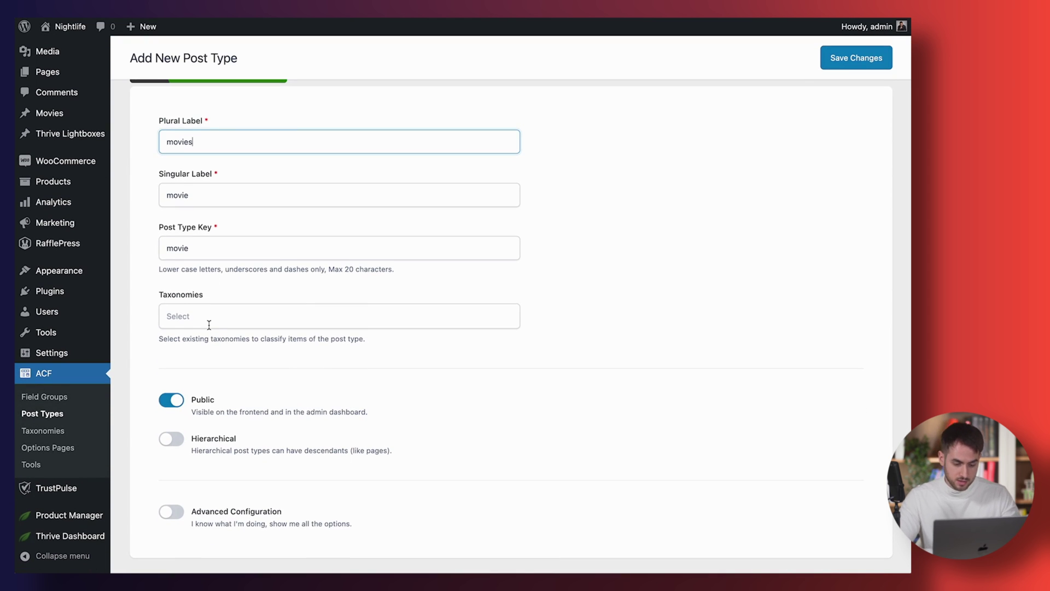
pyautogui.scroll(-1, 208, 324)
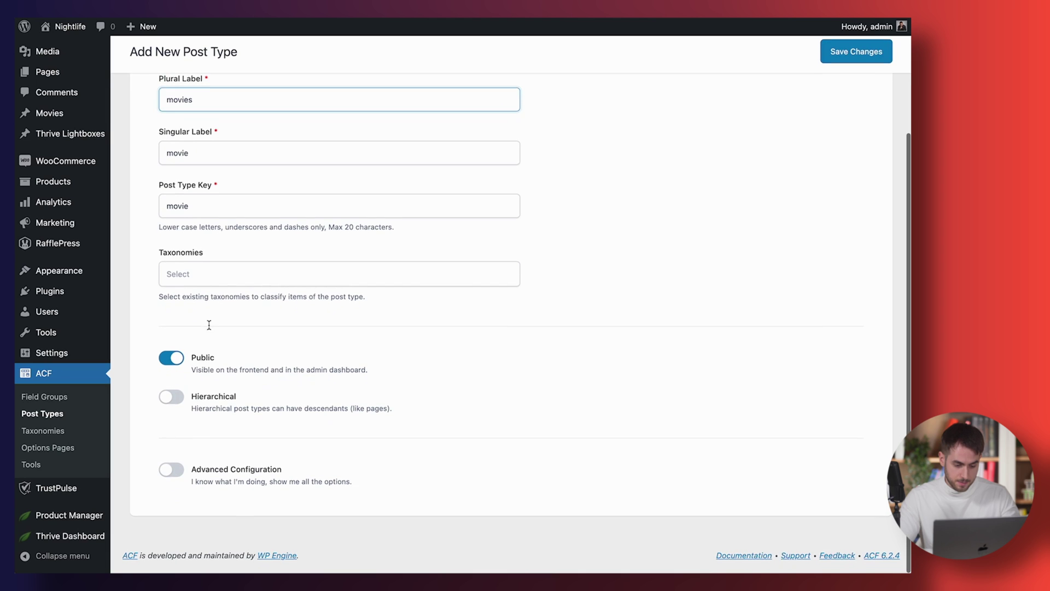
pyautogui.click(171, 475)
pyautogui.scroll(-10, 303, 445)
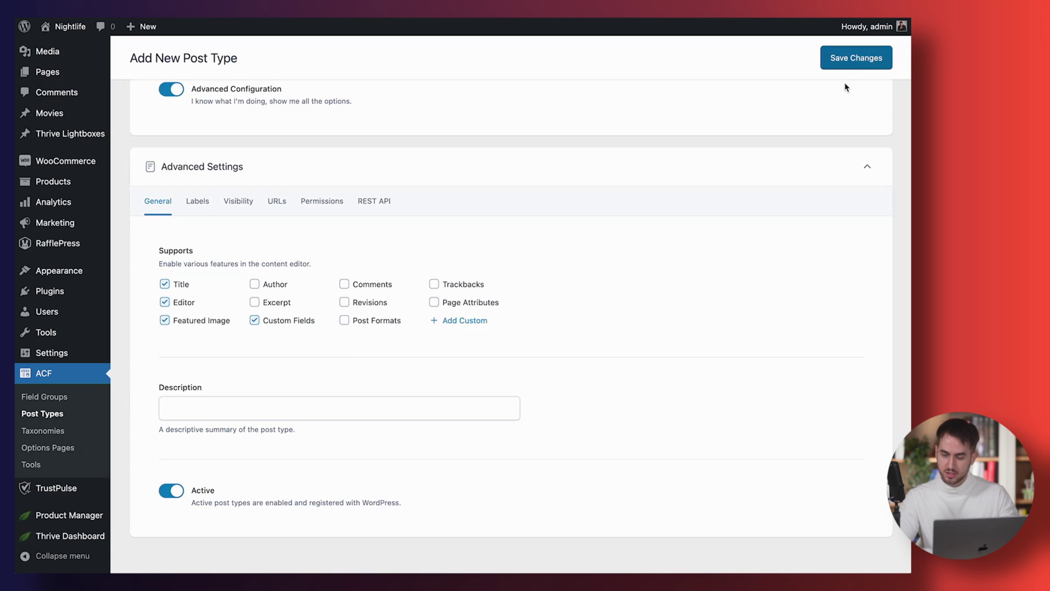
pyautogui.click(842, 64)
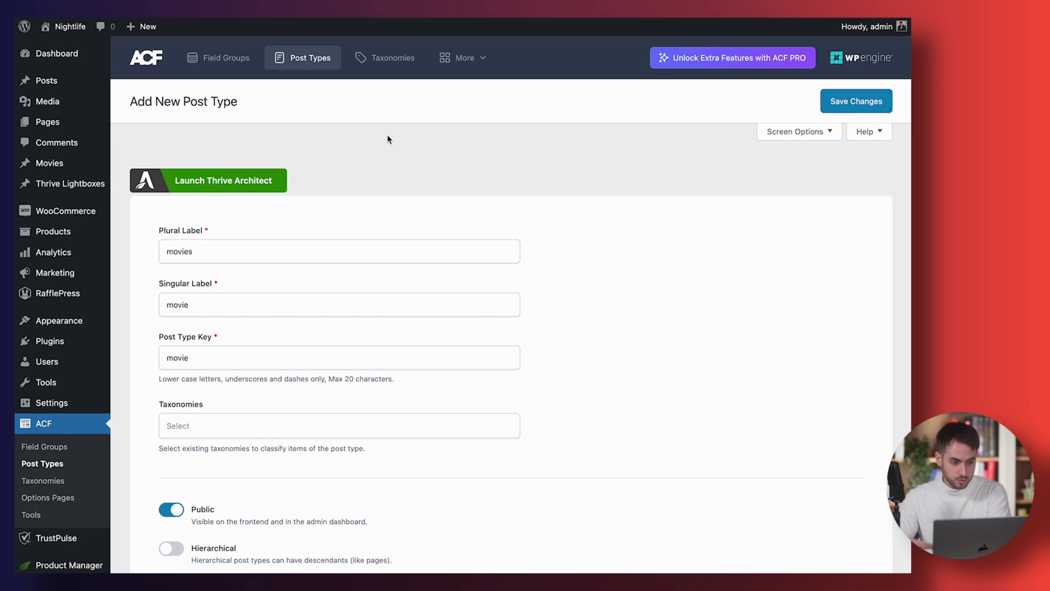
pyautogui.moveTo(61, 167)
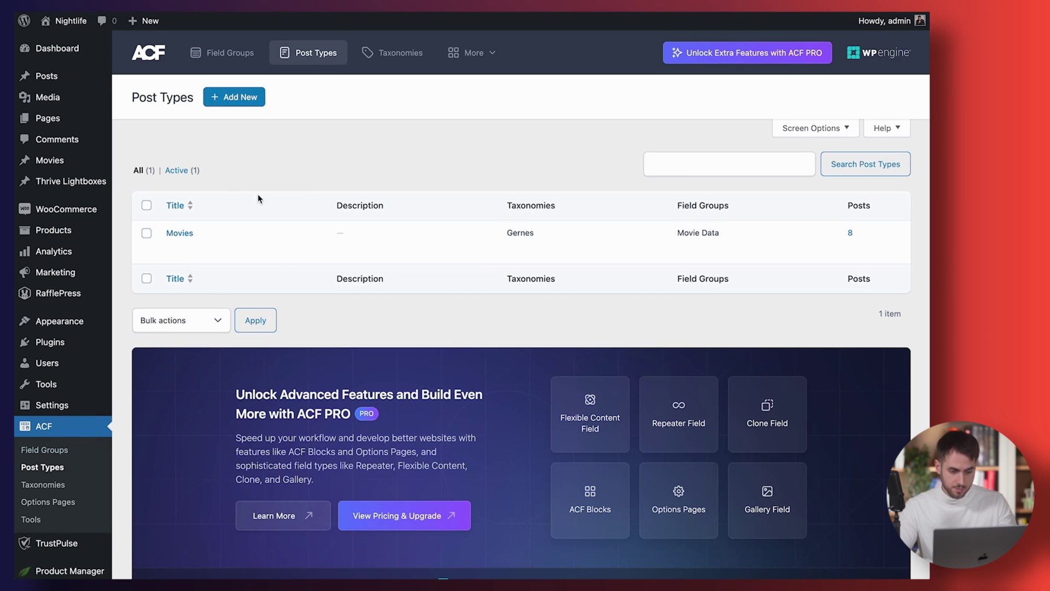
# Start a new ACF taxonomy with plural label "Genres", singular label "Genre" and taxonomy key "genre"
pyautogui.scroll(-1, 257, 193)
pyautogui.click(57, 448)
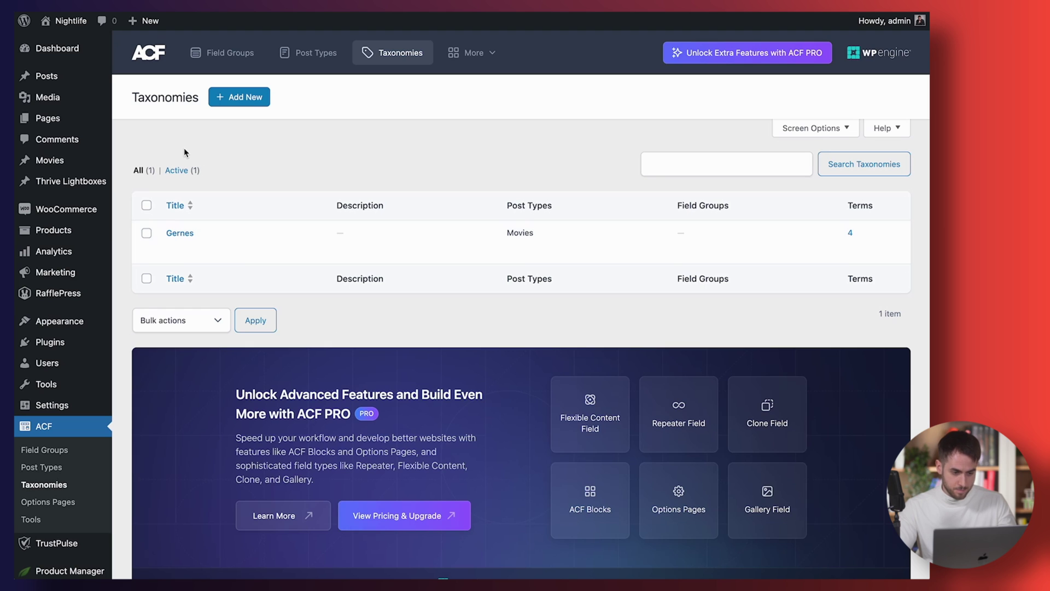
pyautogui.click(249, 97)
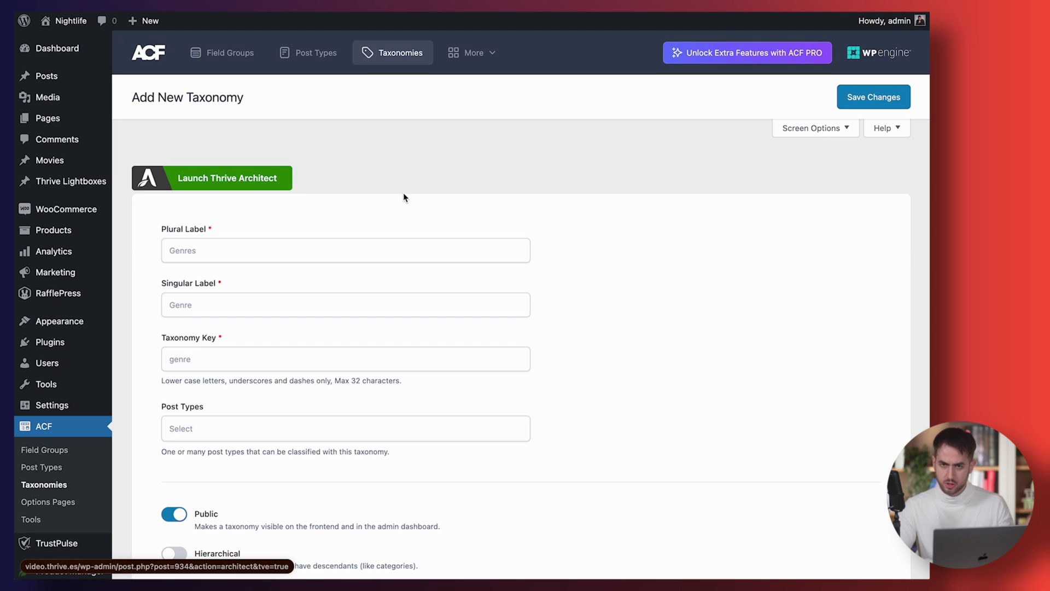
pyautogui.click(332, 250)
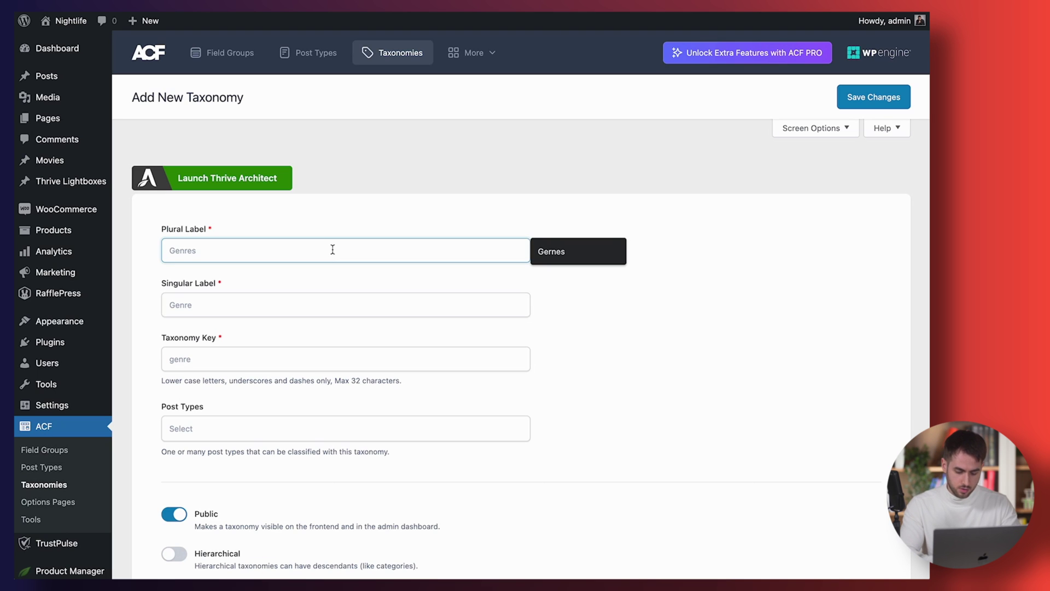
pyautogui.write('Genres')
pyautogui.press('Tab')
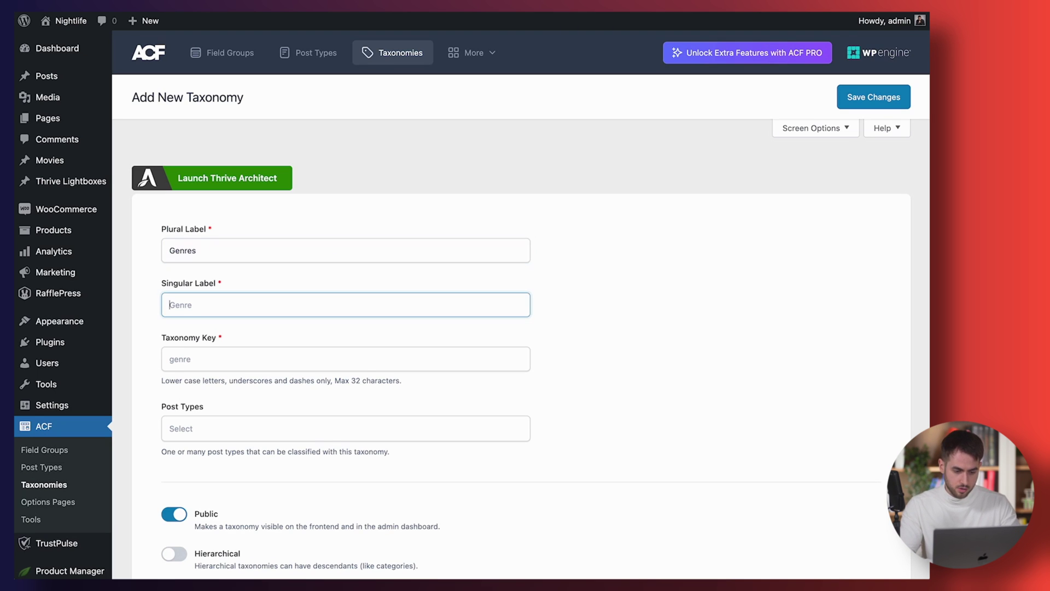
pyautogui.write('Genre')
pyautogui.click(258, 356)
pyautogui.scroll(-3, 207, 447)
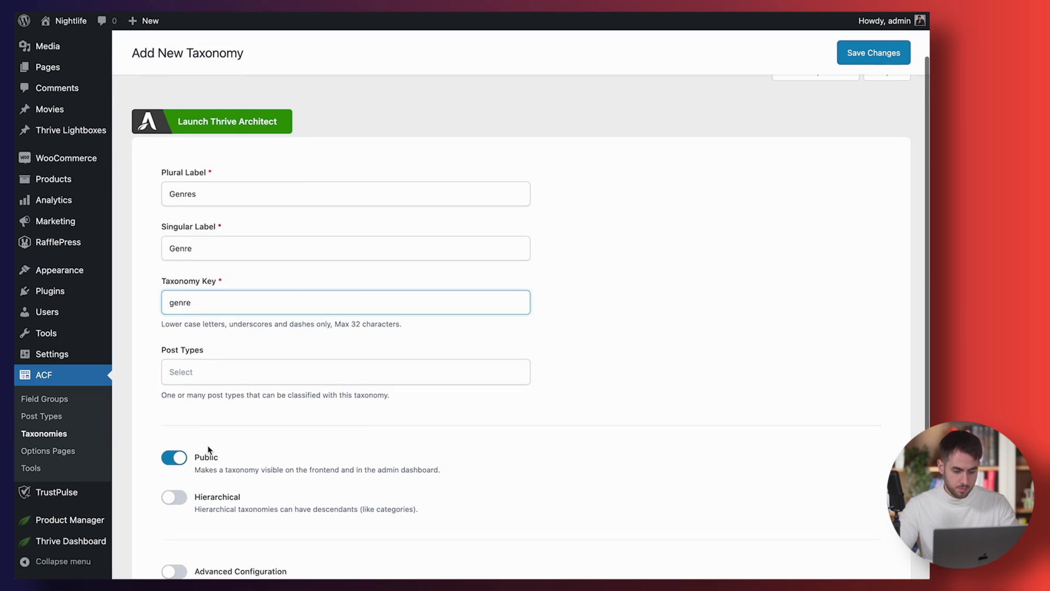
# Assign the Genres taxonomy to the Movie post type
pyautogui.click(234, 342)
pyautogui.write('movie')
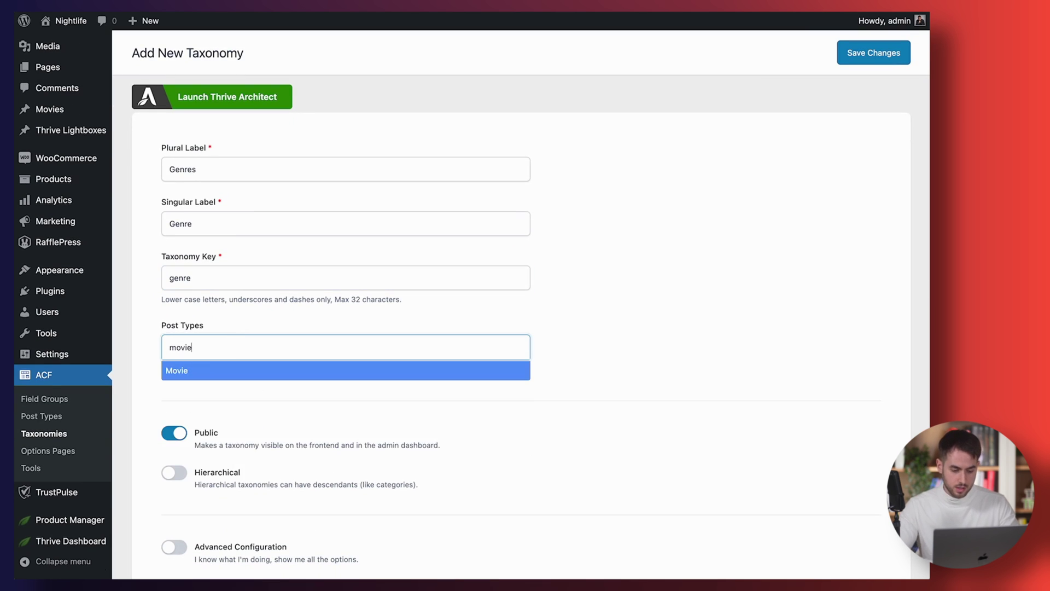
pyautogui.click(214, 373)
pyautogui.scroll(-2, 213, 477)
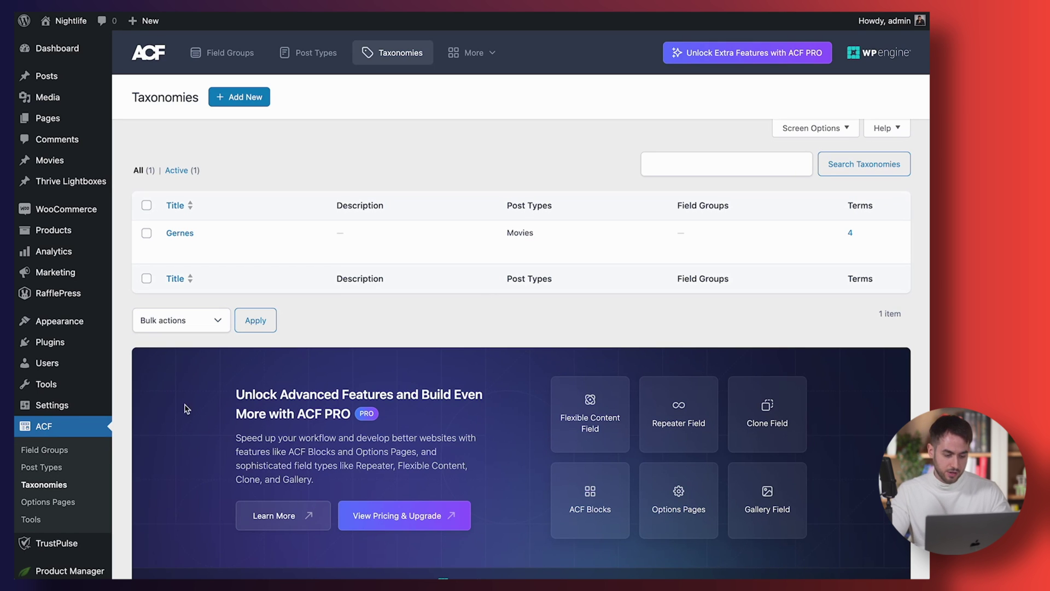
# Start a new ACF field group titled "Movie Data"
pyautogui.click(50, 454)
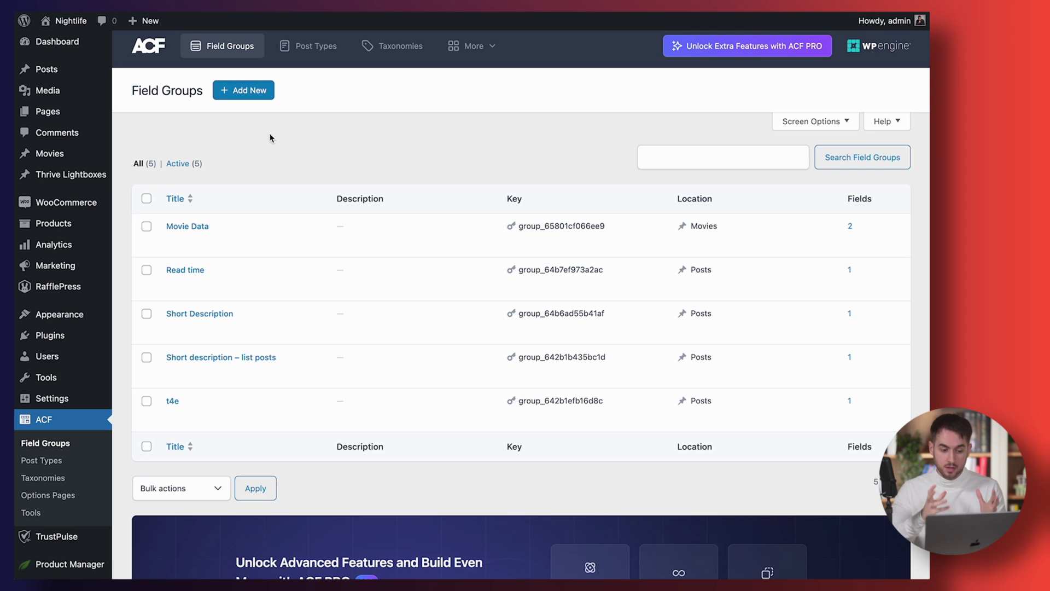
pyautogui.moveTo(204, 235)
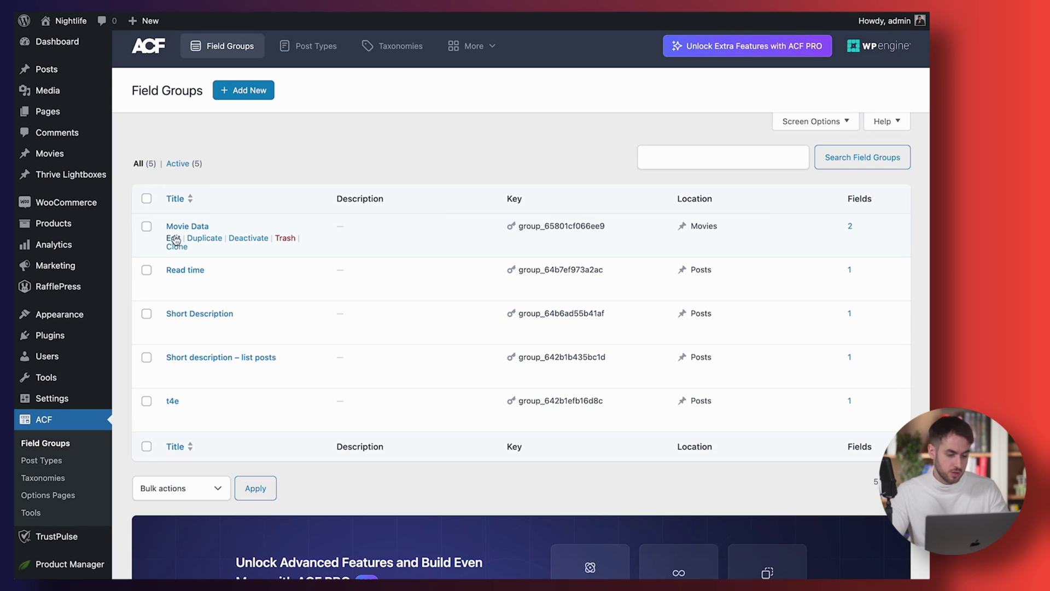
pyautogui.click(262, 103)
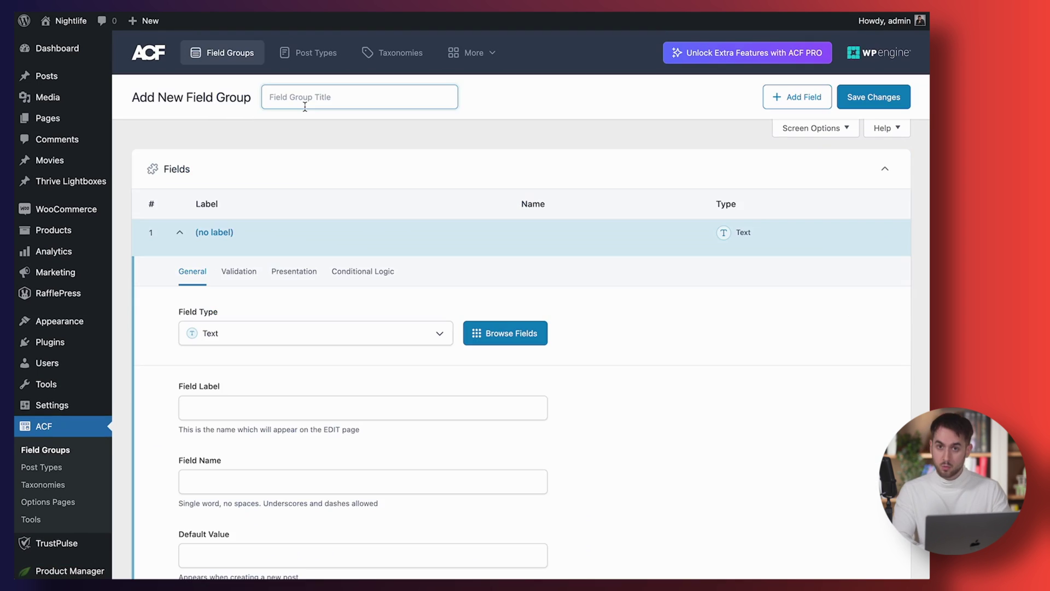
pyautogui.write('Movie Data')
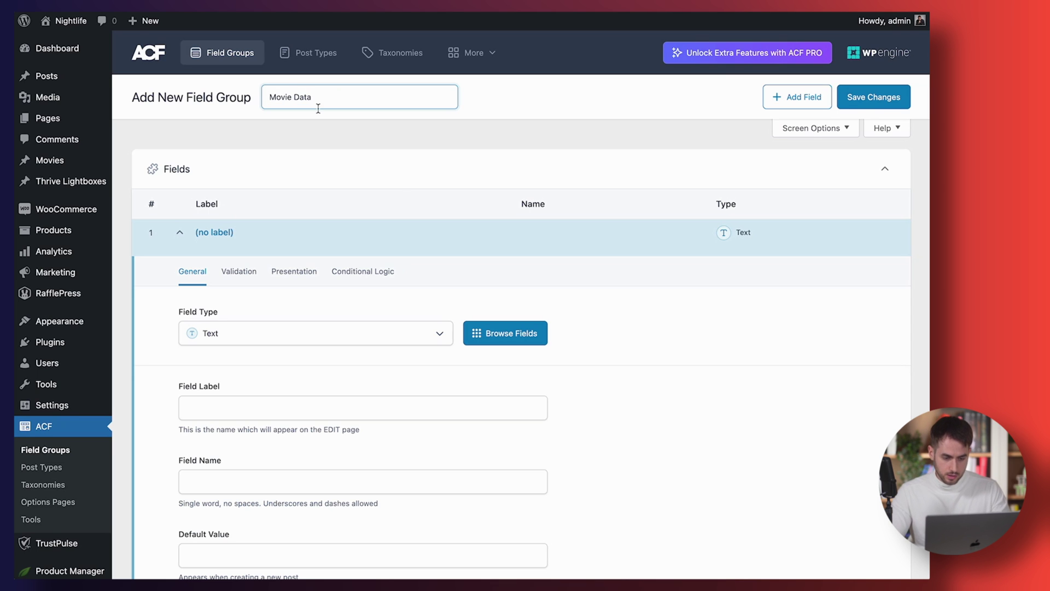
pyautogui.scroll(-3, 398, 178)
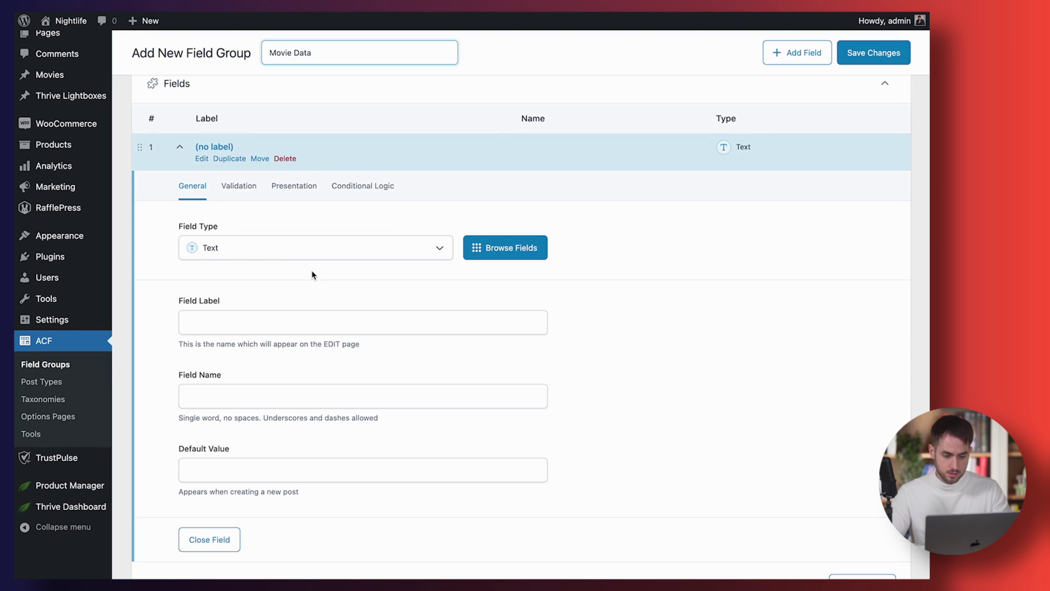
# Make the first field a Text Area labelled "Movie Snippet"
pyautogui.click(239, 250)
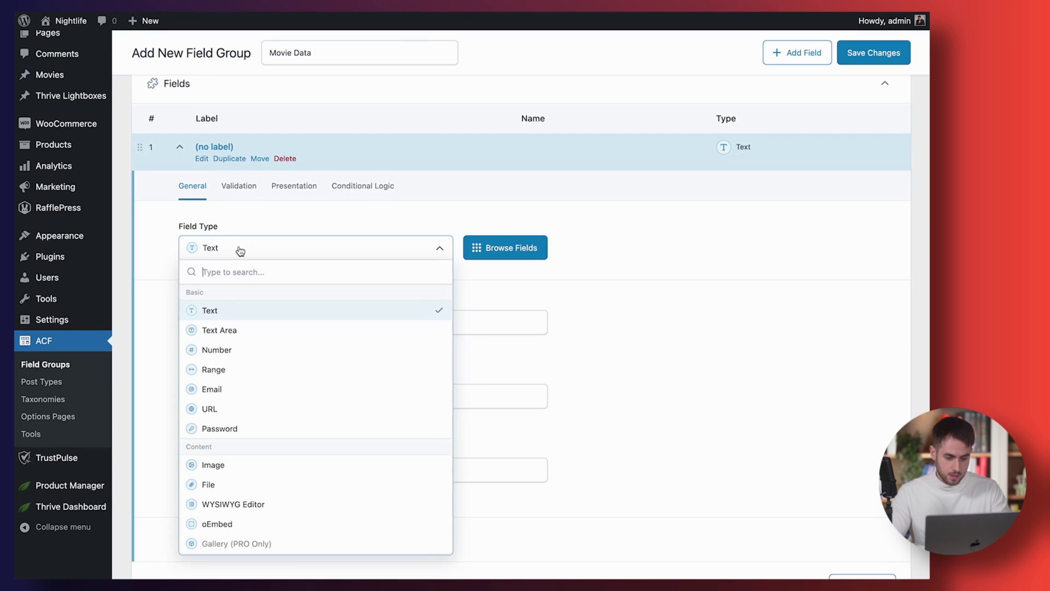
pyautogui.click(230, 330)
pyautogui.click(290, 323)
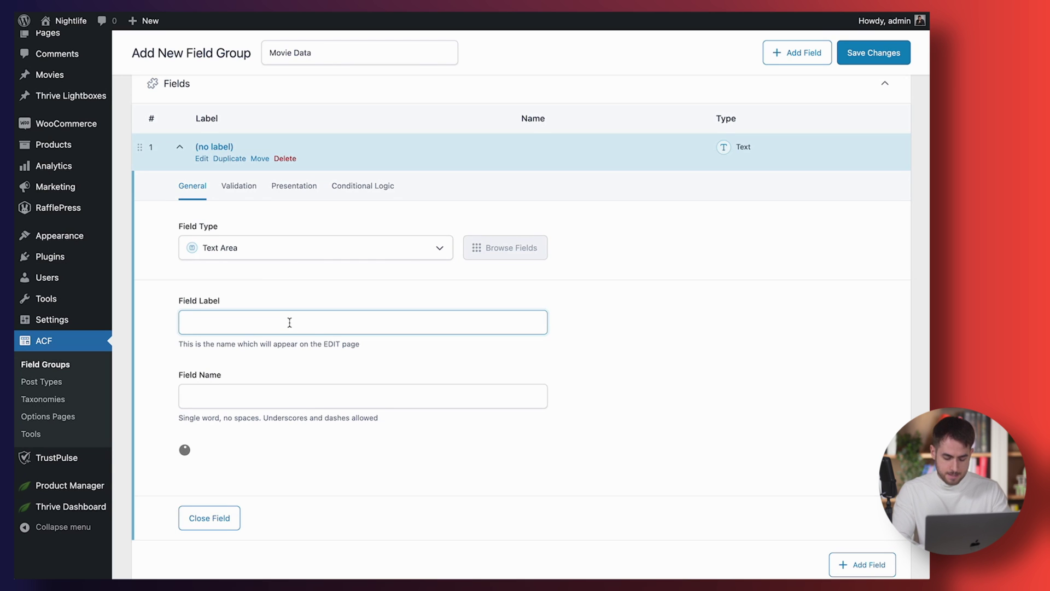
pyautogui.write('Movie Snipper')
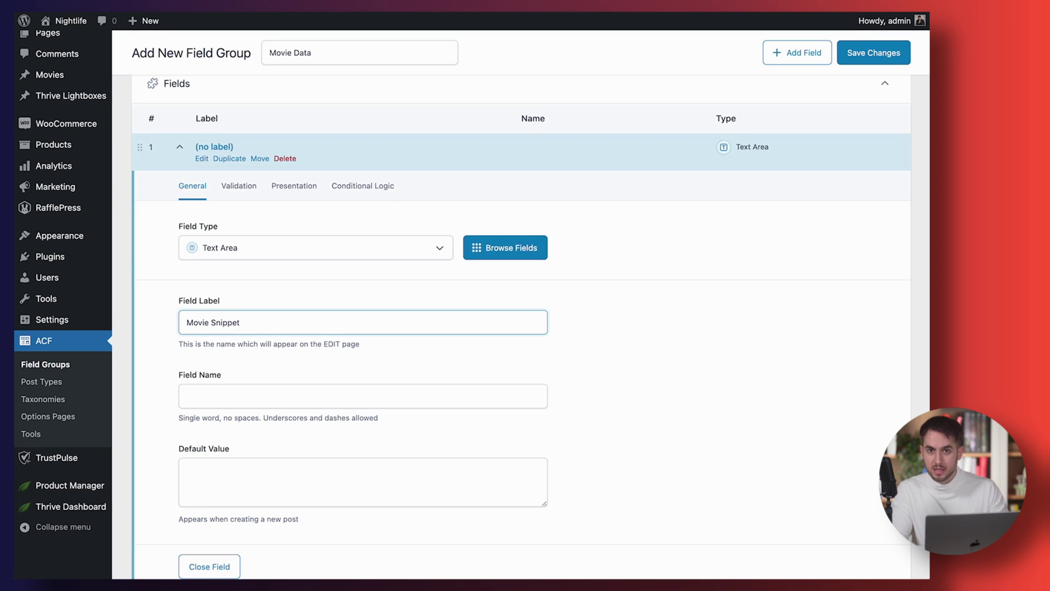
# Give the snippet field the name movie_snippet and the default value "Movie Snippet"
pyautogui.scroll(-3, 262, 331)
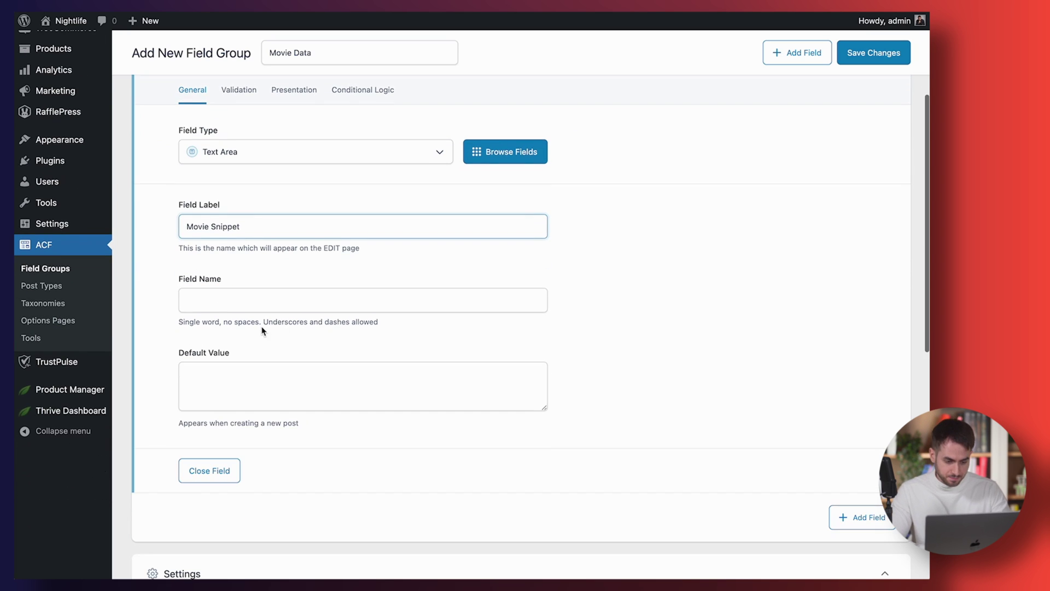
pyautogui.press('super+a')
pyautogui.press('super+c')
pyautogui.click(237, 299)
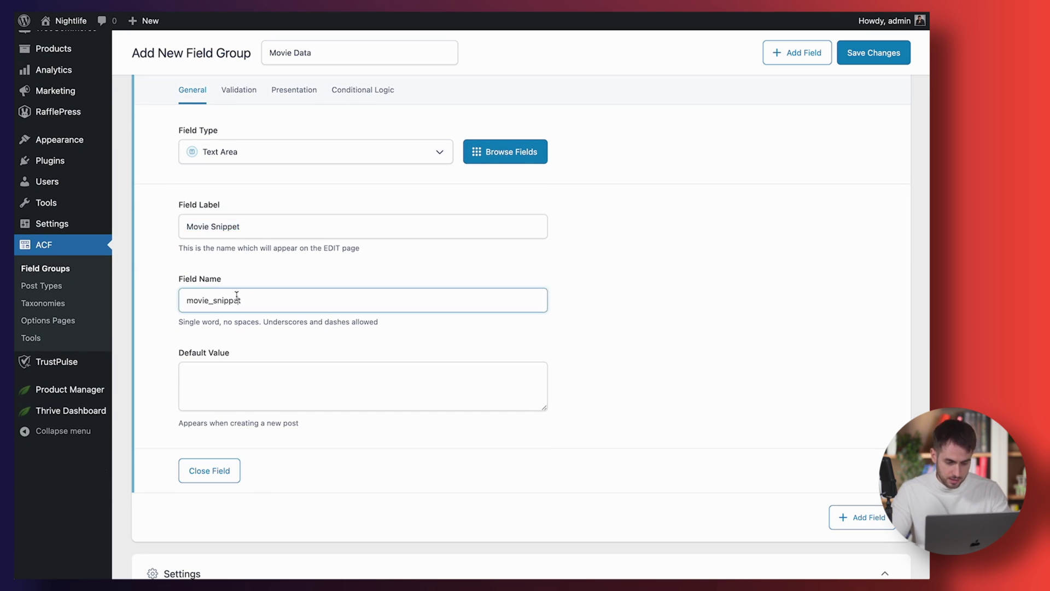
pyautogui.click(213, 393)
pyautogui.scroll(-3, 213, 393)
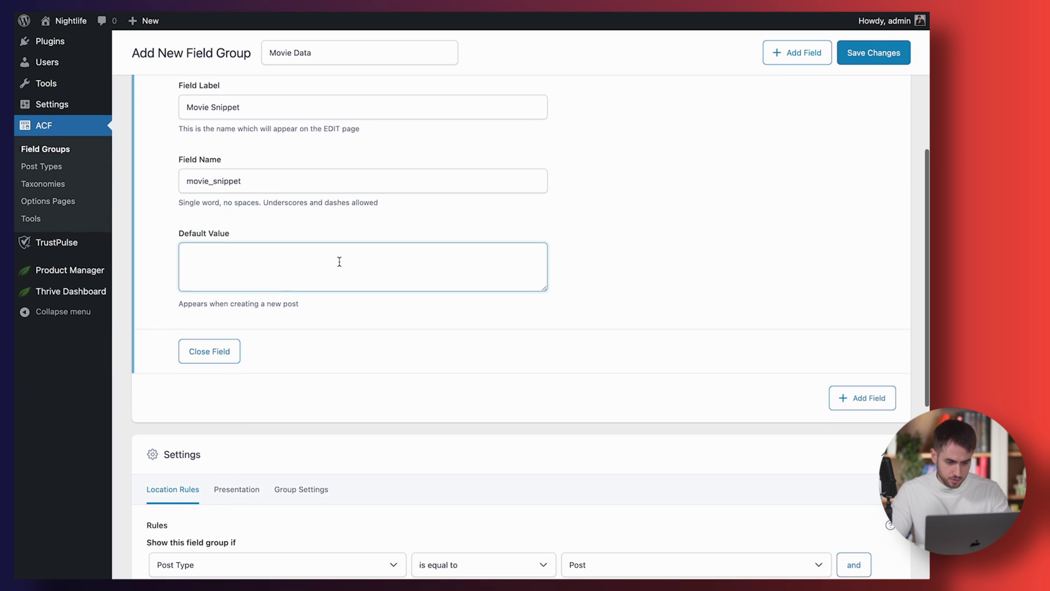
pyautogui.press('super+v')
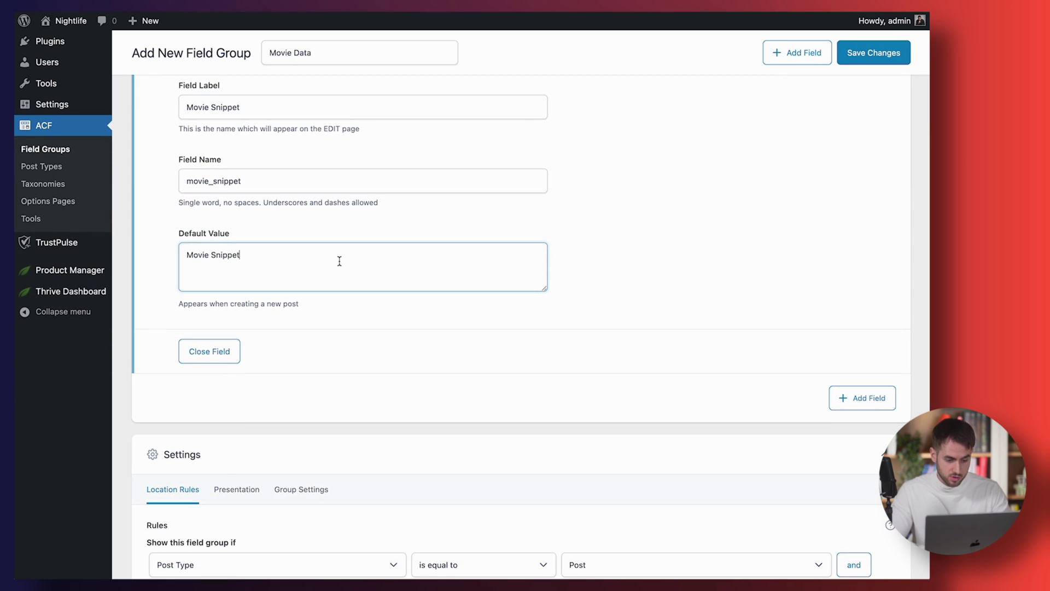
# Set the location rule to show the field group when the post type is equal to Movie
pyautogui.scroll(-2, 401, 257)
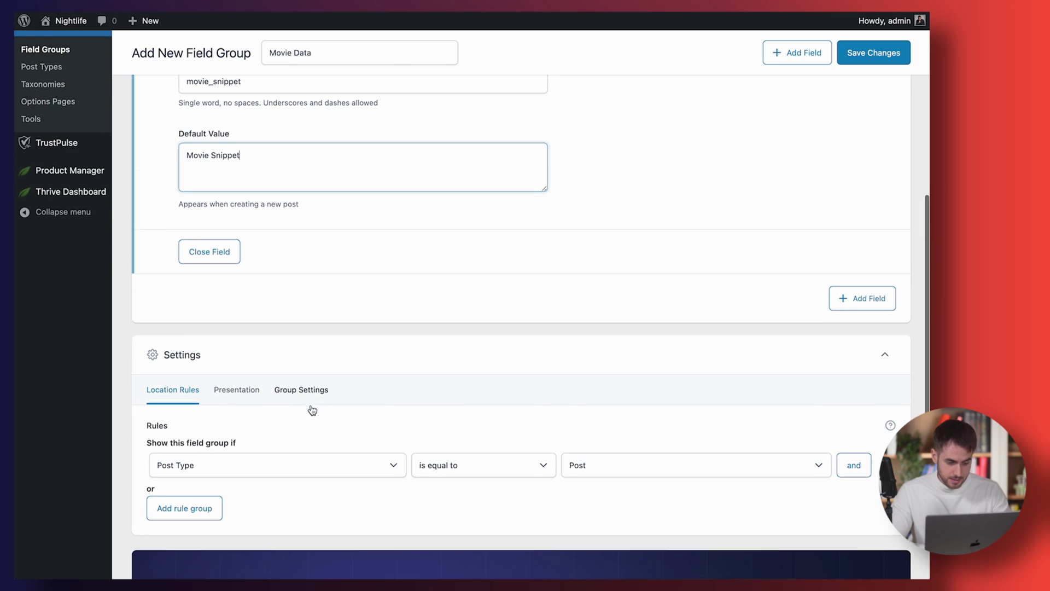
pyautogui.scroll(-2, 312, 408)
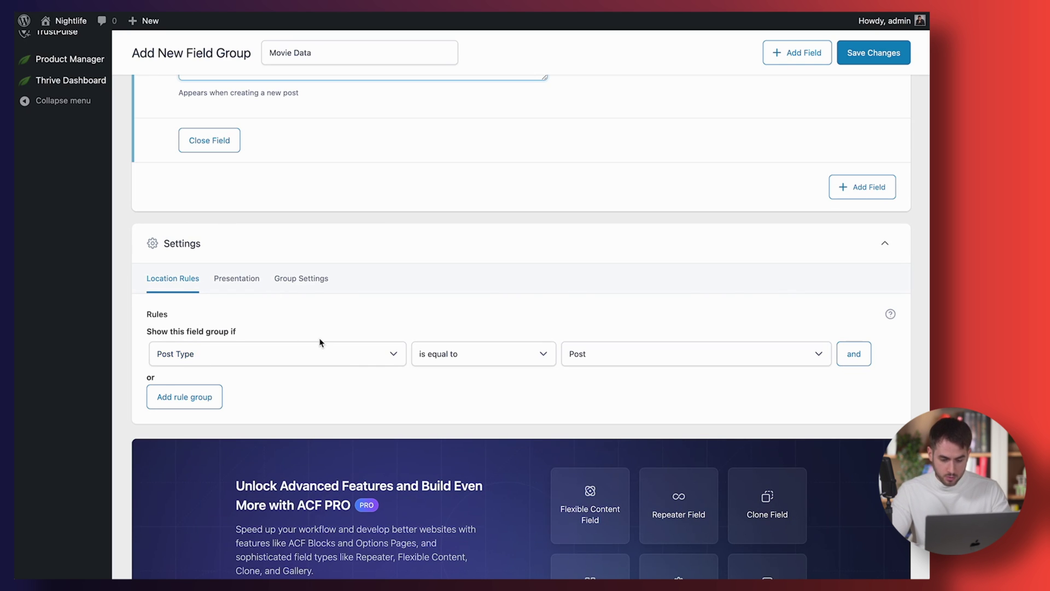
pyautogui.click(600, 350)
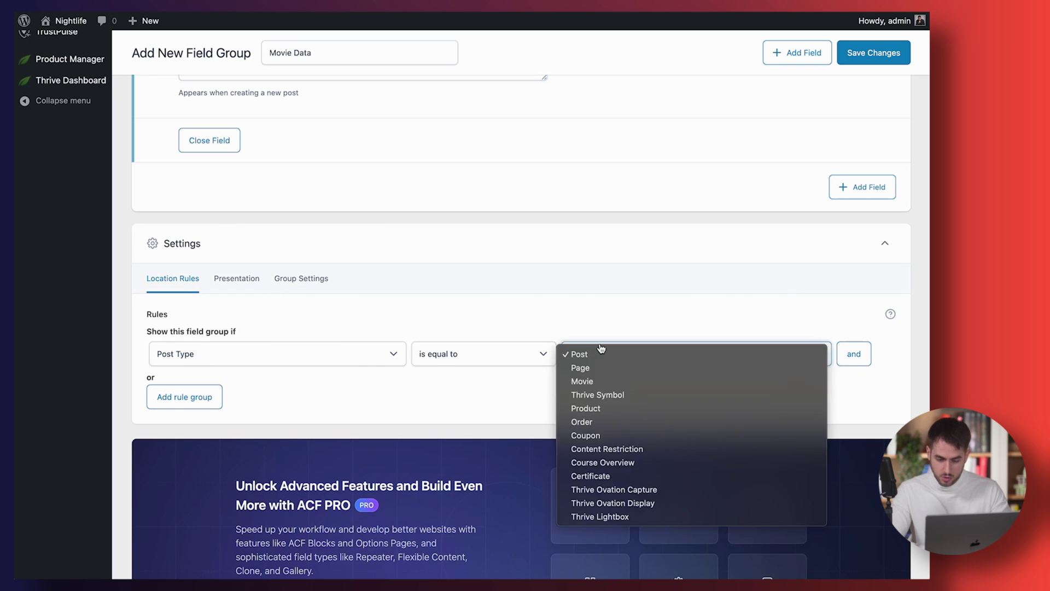
pyautogui.click(600, 381)
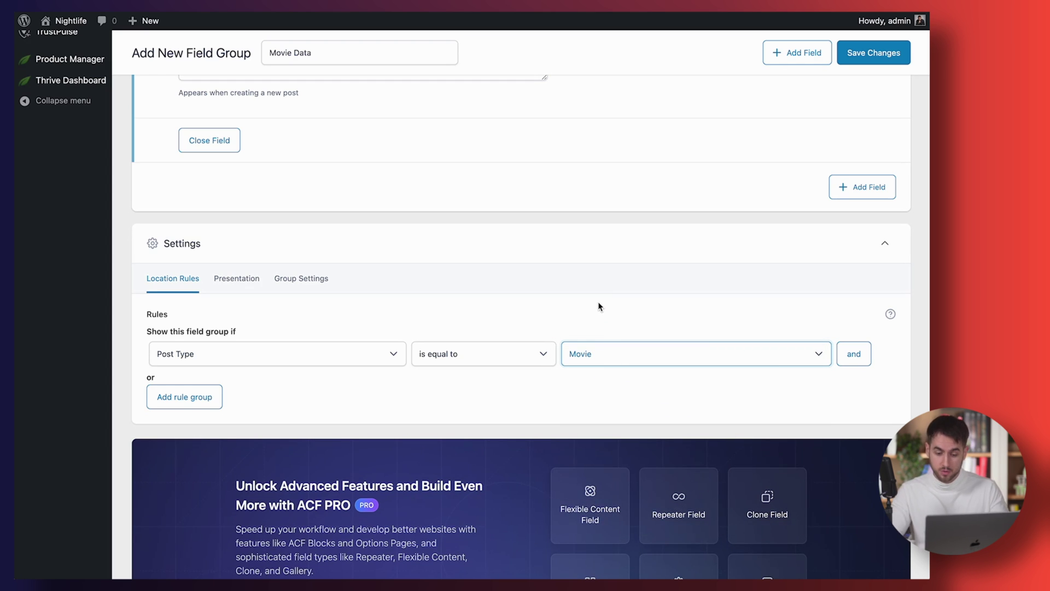
# Add a second location rule group and remove it again
pyautogui.click(585, 362)
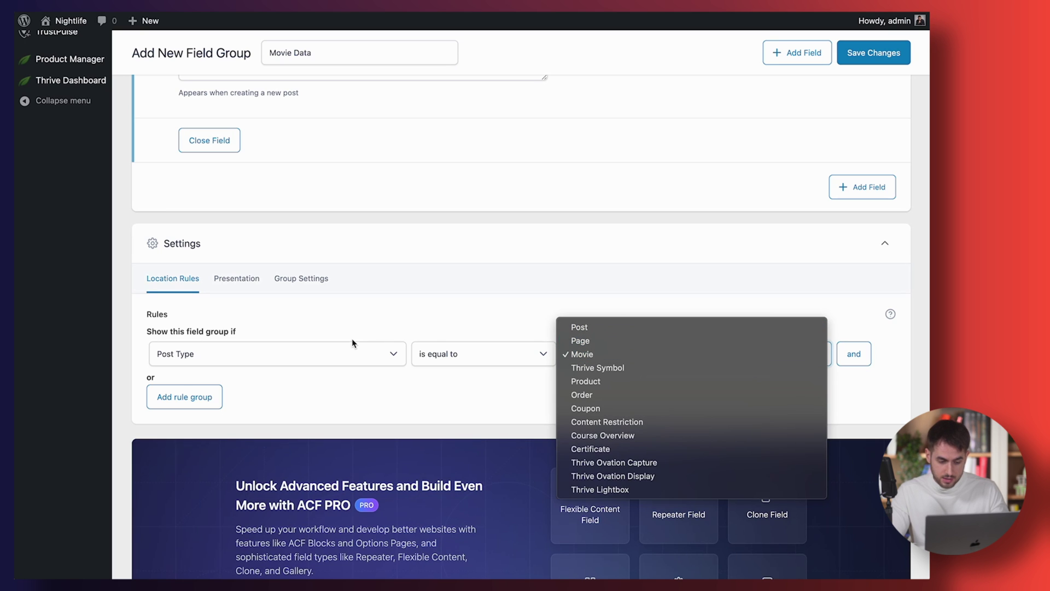
pyautogui.click(215, 394)
pyautogui.click(215, 394)
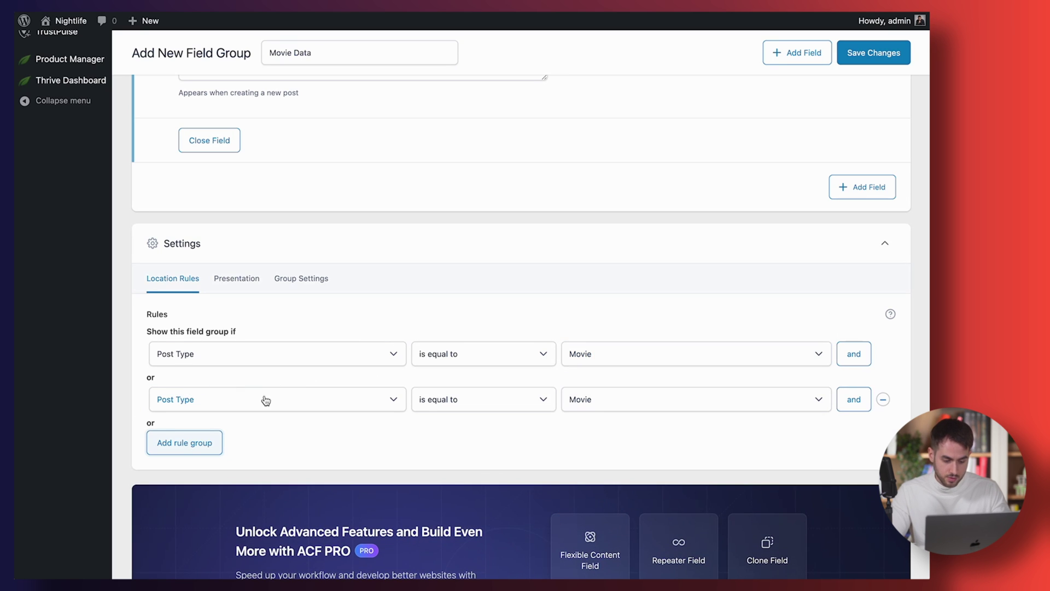
pyautogui.click(609, 407)
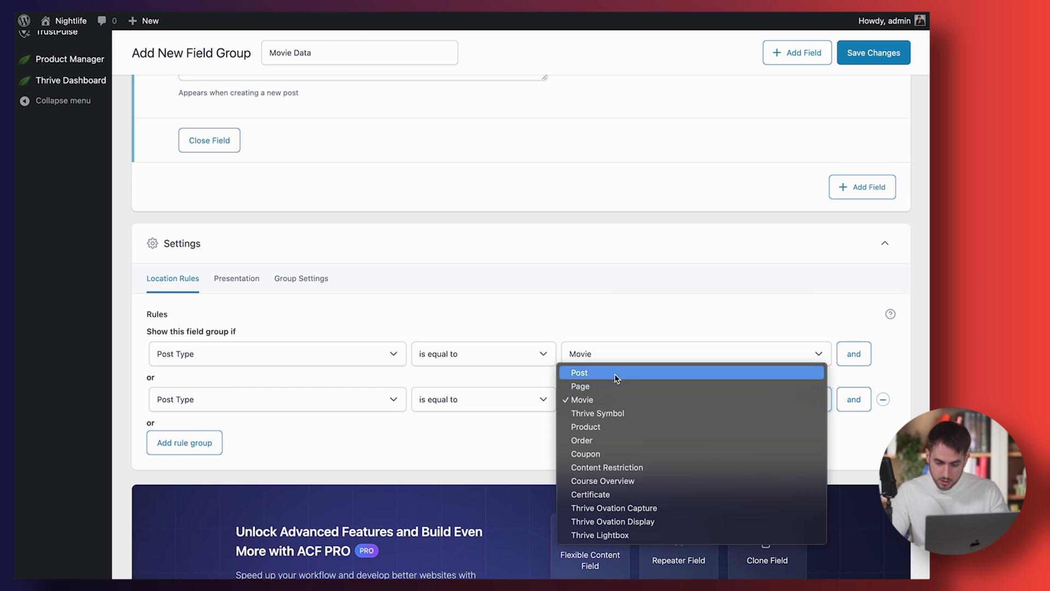
pyautogui.click(883, 389)
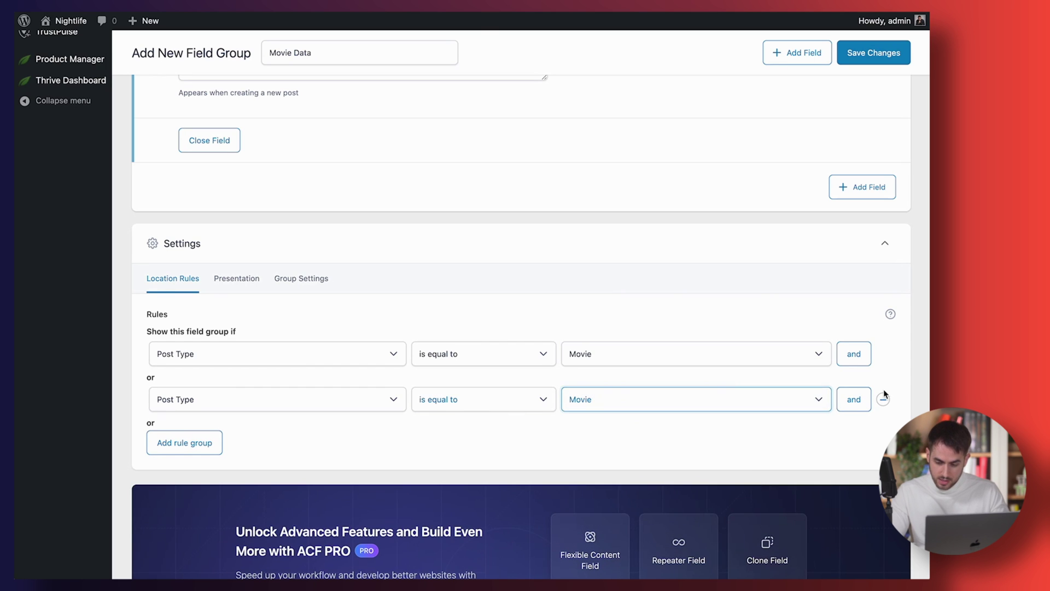
pyautogui.click(883, 399)
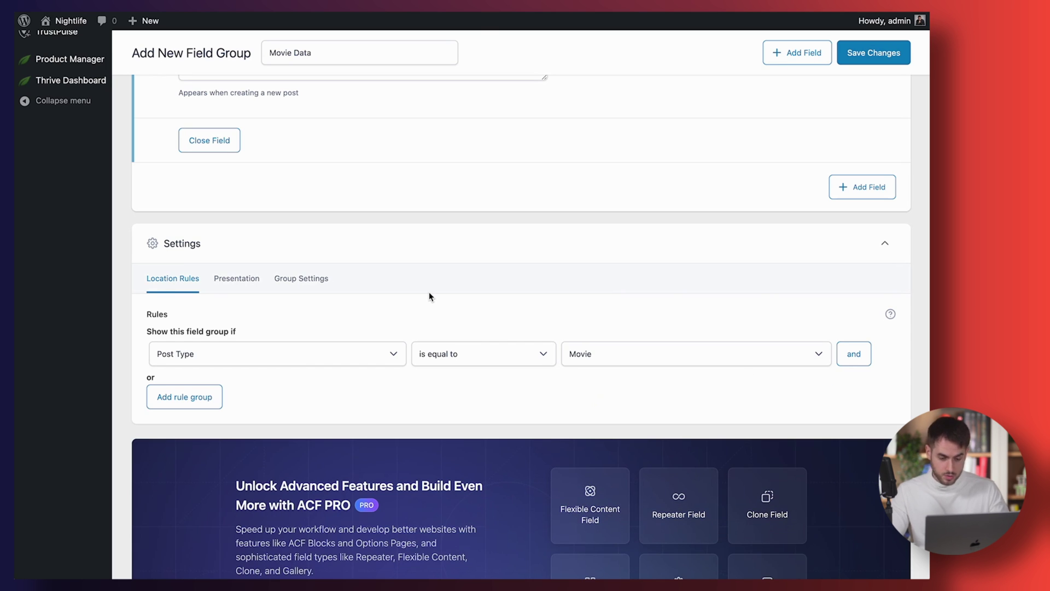
# Add a second Text field labelled "Movie Rating" with the field name movie_rating
pyautogui.scroll(3, 429, 291)
pyautogui.scroll(3, 429, 297)
pyautogui.scroll(-5, 893, 181)
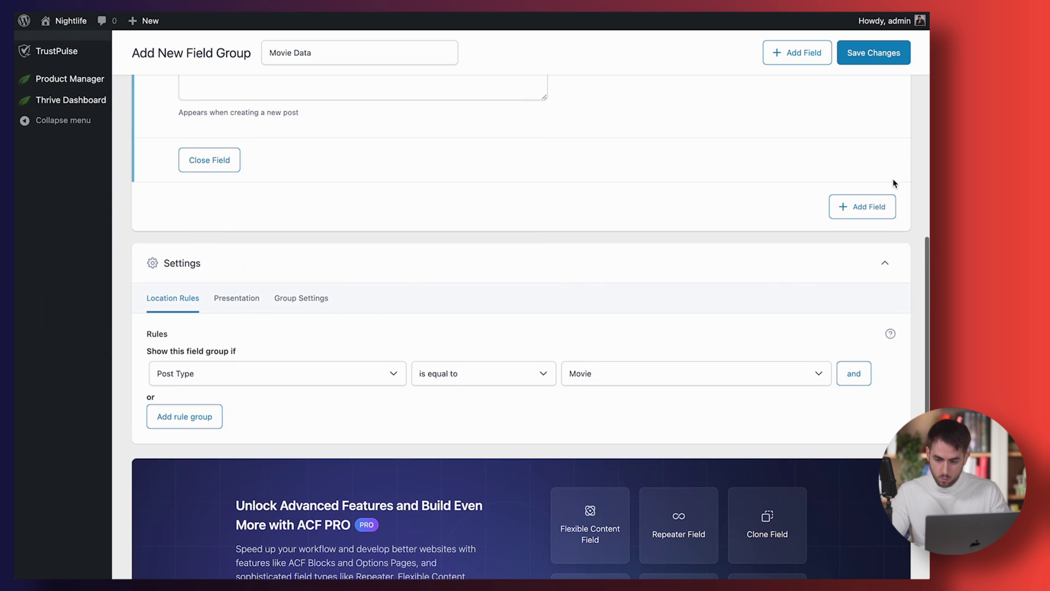
pyautogui.click(854, 210)
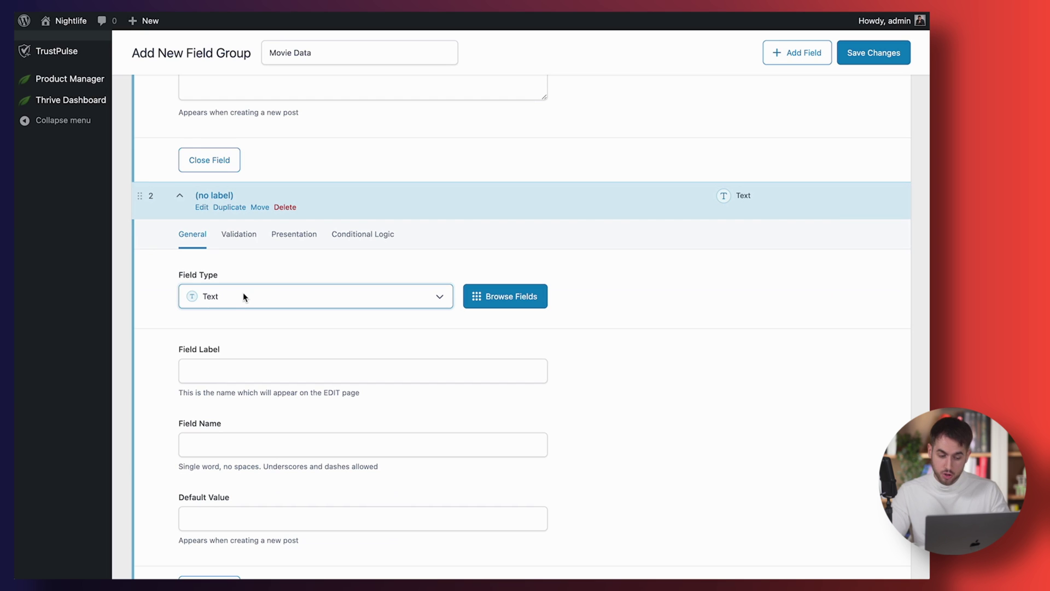
pyautogui.click(222, 372)
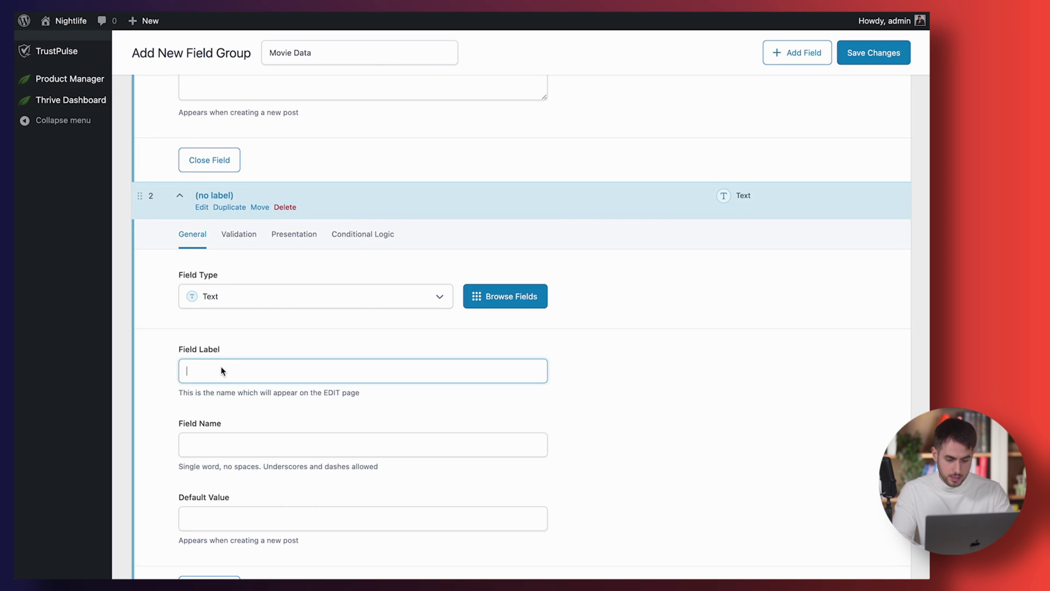
pyautogui.write('Movie Rating')
pyautogui.scroll(-4, 272, 217)
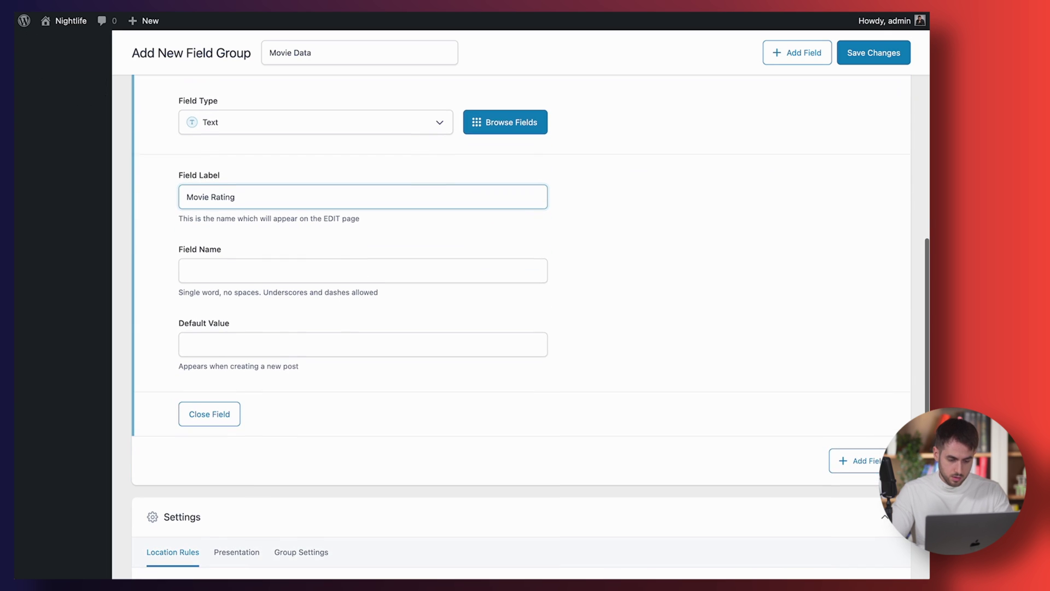
pyautogui.click(250, 257)
# Set the Movie Rating field's default value to three star emojis
pyautogui.click(234, 332)
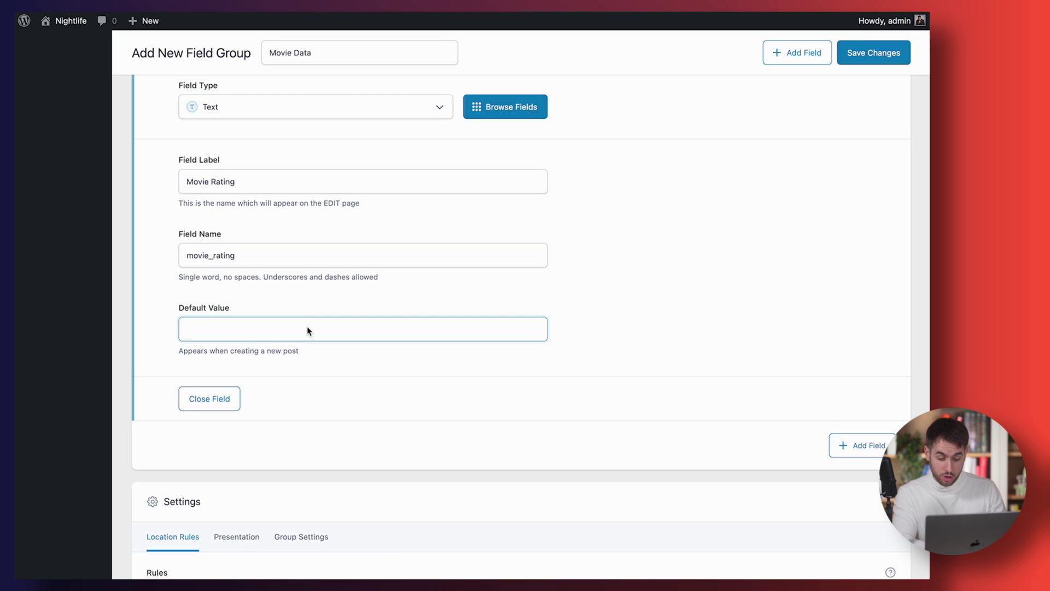
pyautogui.press('ctrl+super+space')
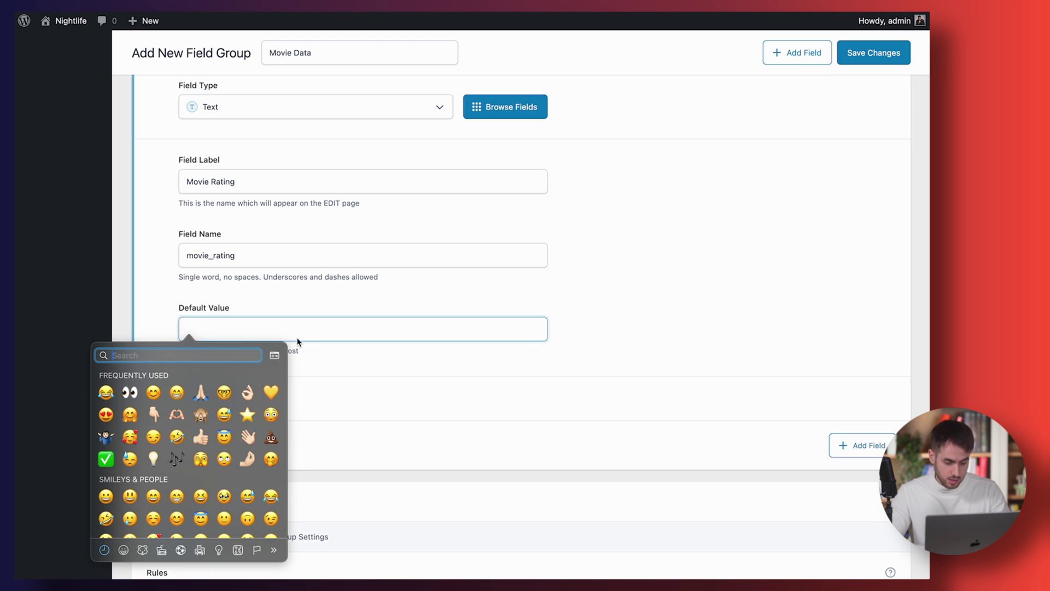
pyautogui.press('Escape')
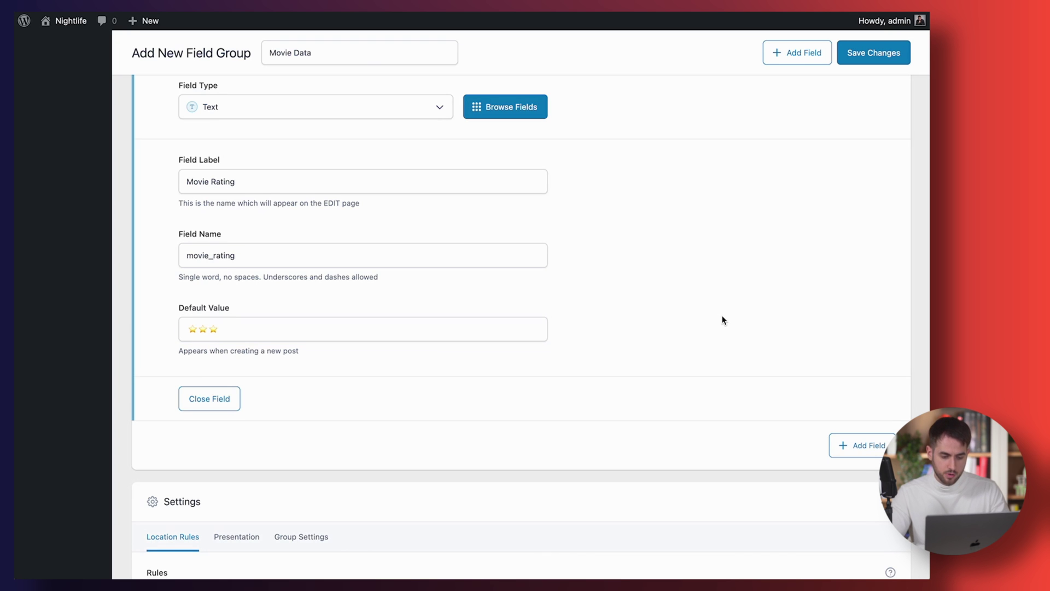
pyautogui.scroll(-4, 722, 320)
pyautogui.scroll(6, 722, 320)
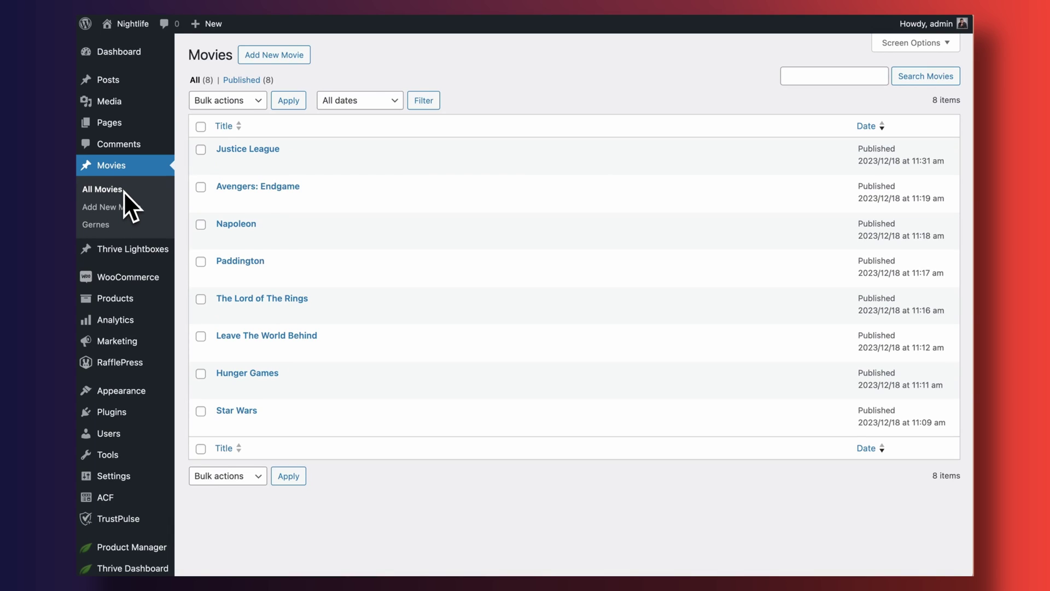
# Open the Paddington movie for editing and examine its Star Rating and Movie Snippet fields
pyautogui.click(223, 275)
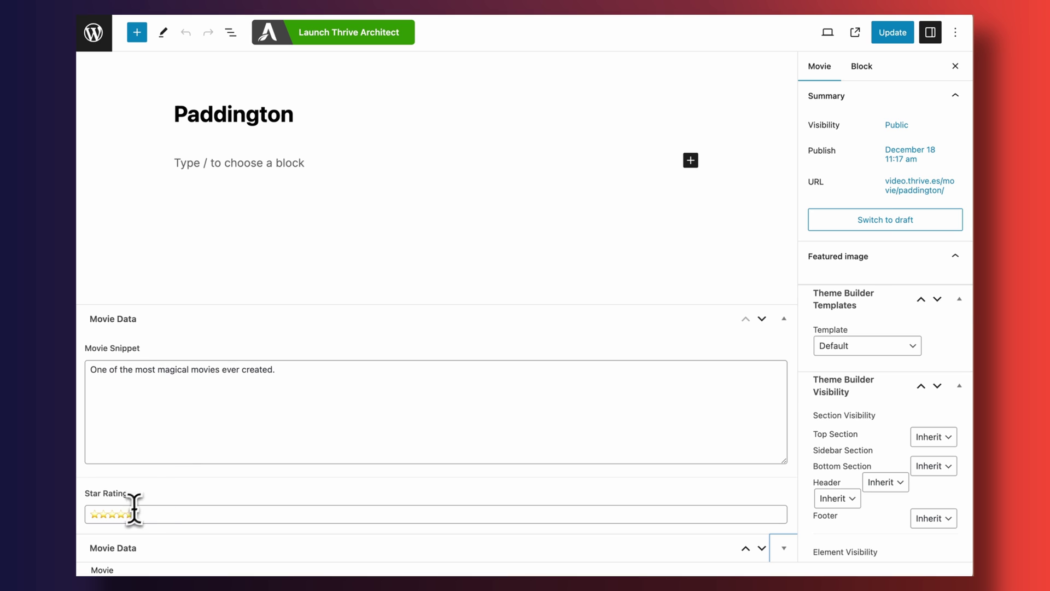
pyautogui.click(139, 510)
pyautogui.moveTo(140, 510); pyautogui.dragTo(97, 514)
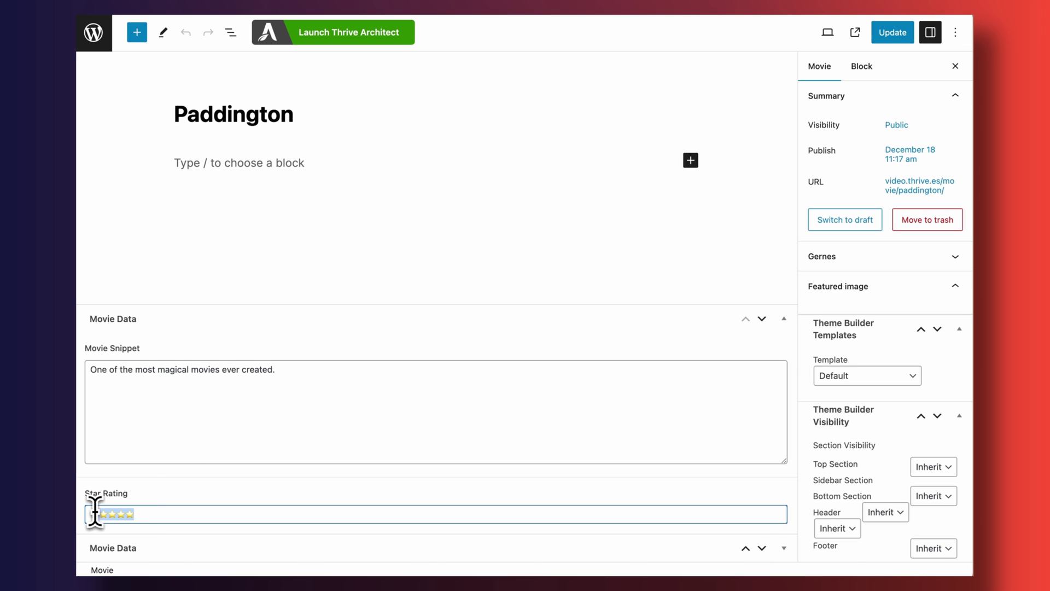
pyautogui.press('BackSpace')
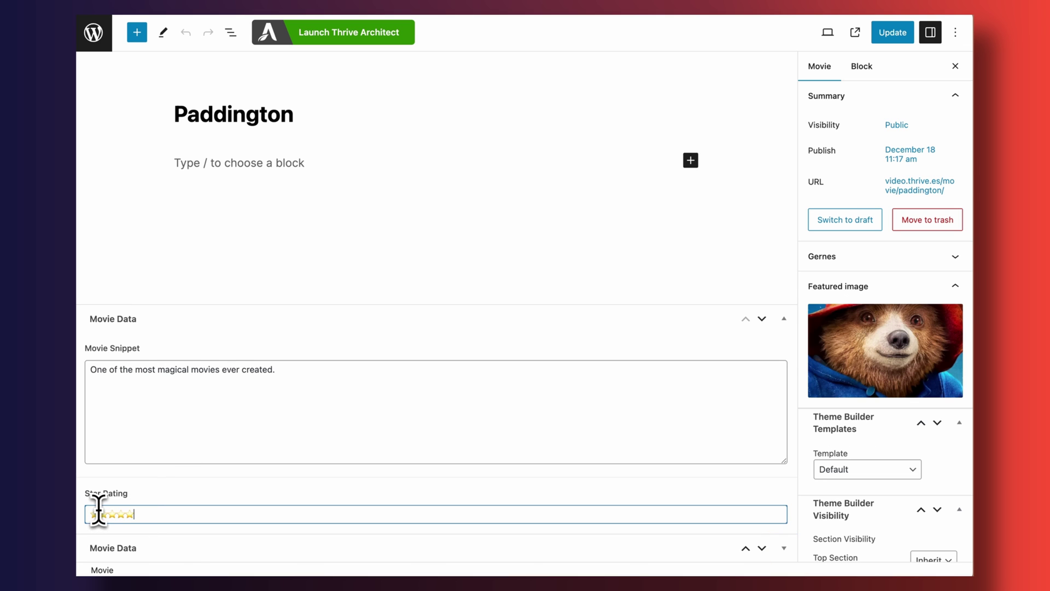
pyautogui.click(272, 377)
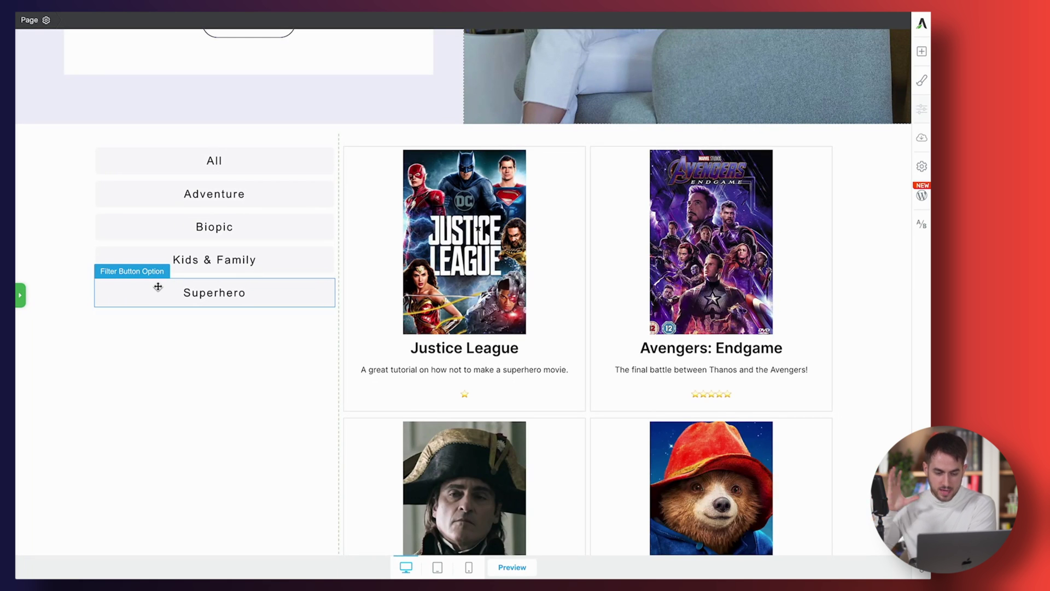
# Examine the page in Thrive Architect, including its genre filter buttons and the movie list beside them
pyautogui.scroll(-1, 158, 286)
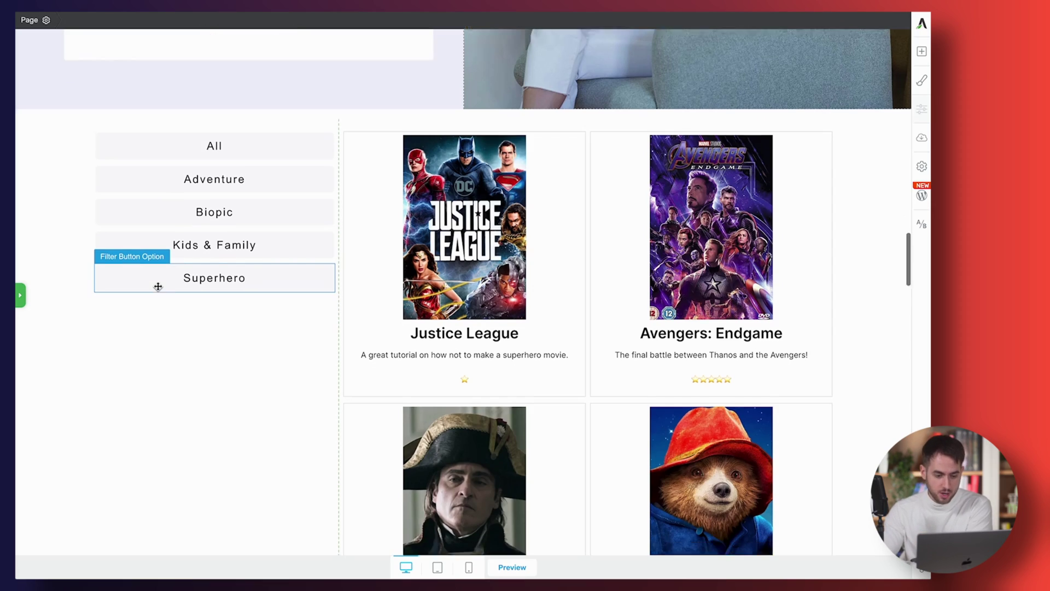
pyautogui.scroll(10, 158, 286)
pyautogui.scroll(10, 158, 286)
pyautogui.scroll(-10, 159, 281)
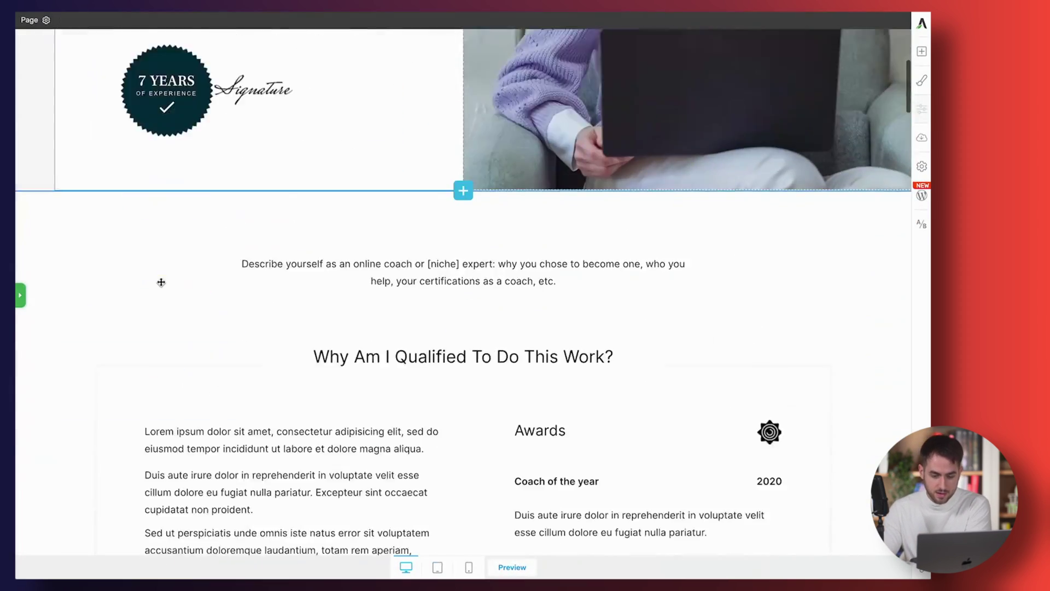
pyautogui.scroll(-15, 160, 280)
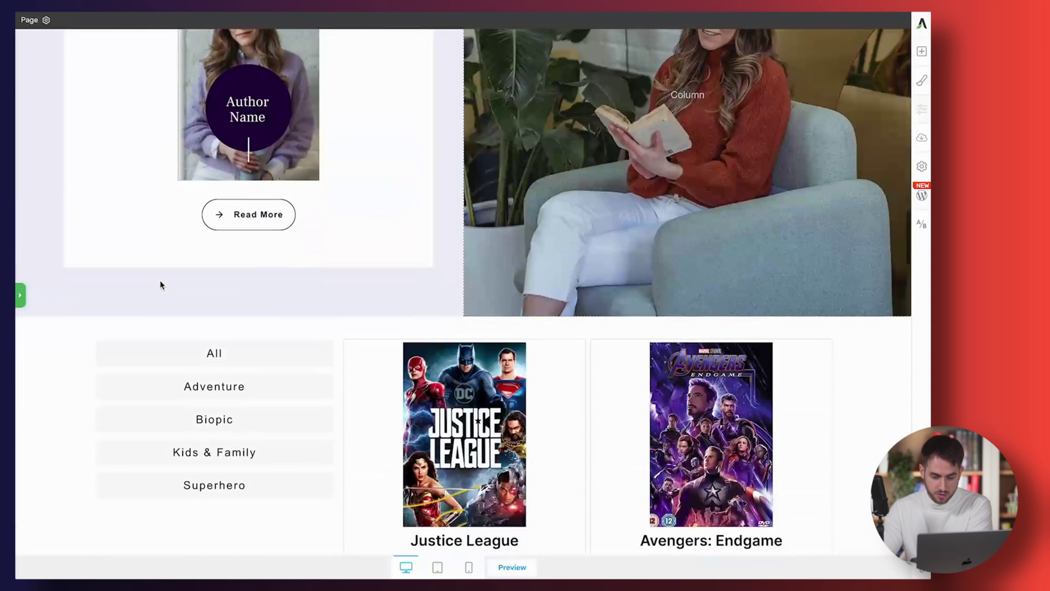
pyautogui.scroll(2, 162, 286)
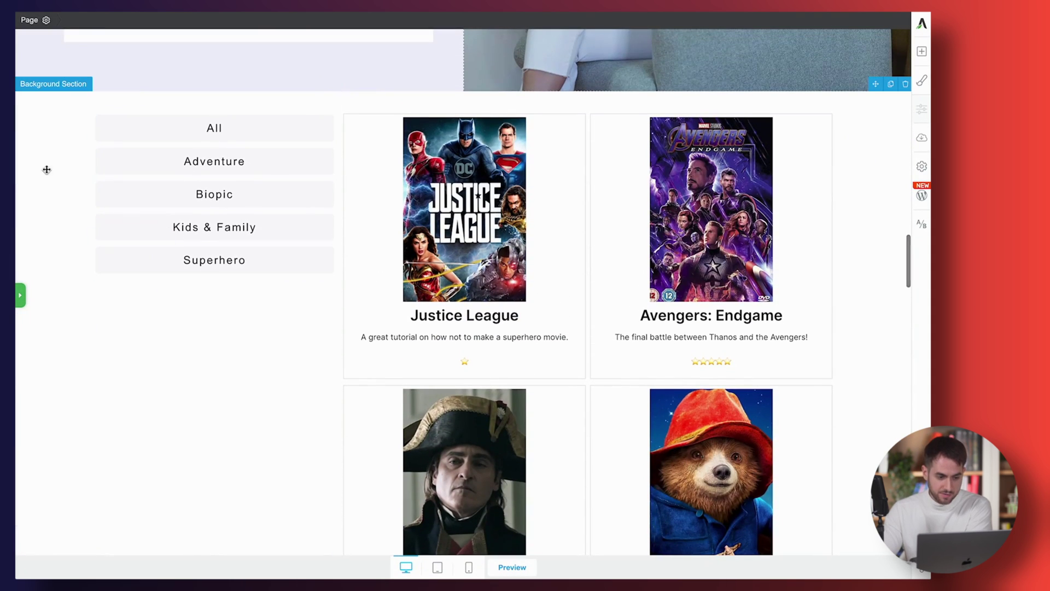
pyautogui.scroll(-1, 58, 171)
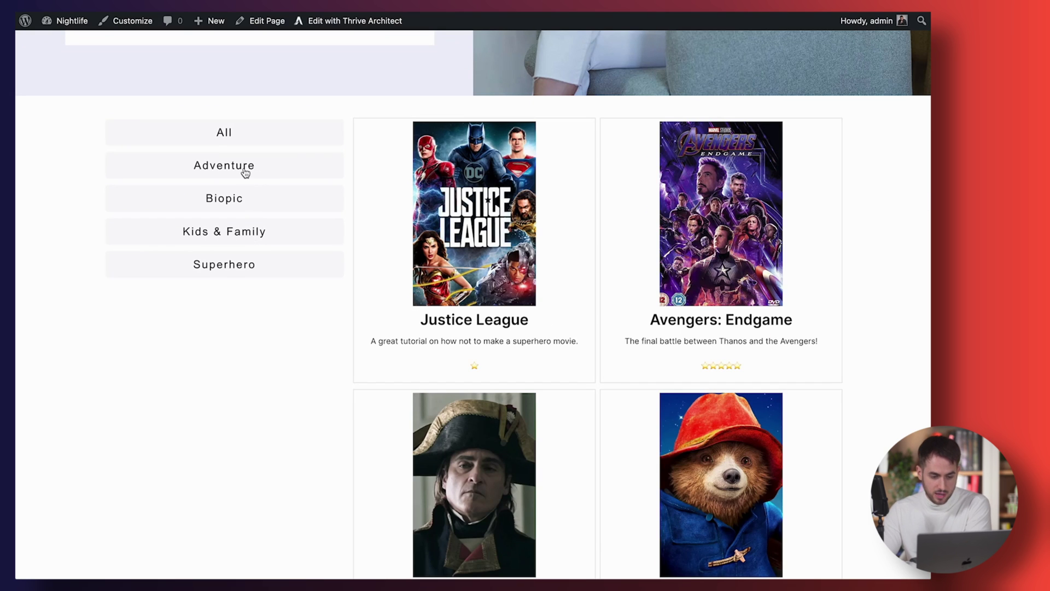
# Filter the movie list on the live page by the Adventure genre and review the movies shown
pyautogui.click(245, 173)
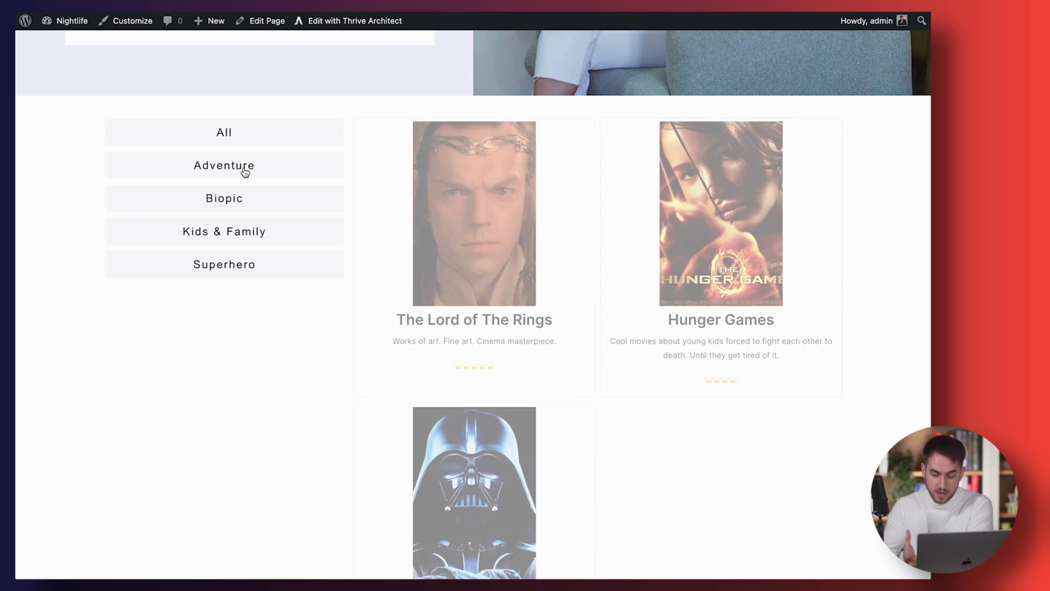
pyautogui.scroll(-3, 419, 244)
pyautogui.scroll(2, 419, 245)
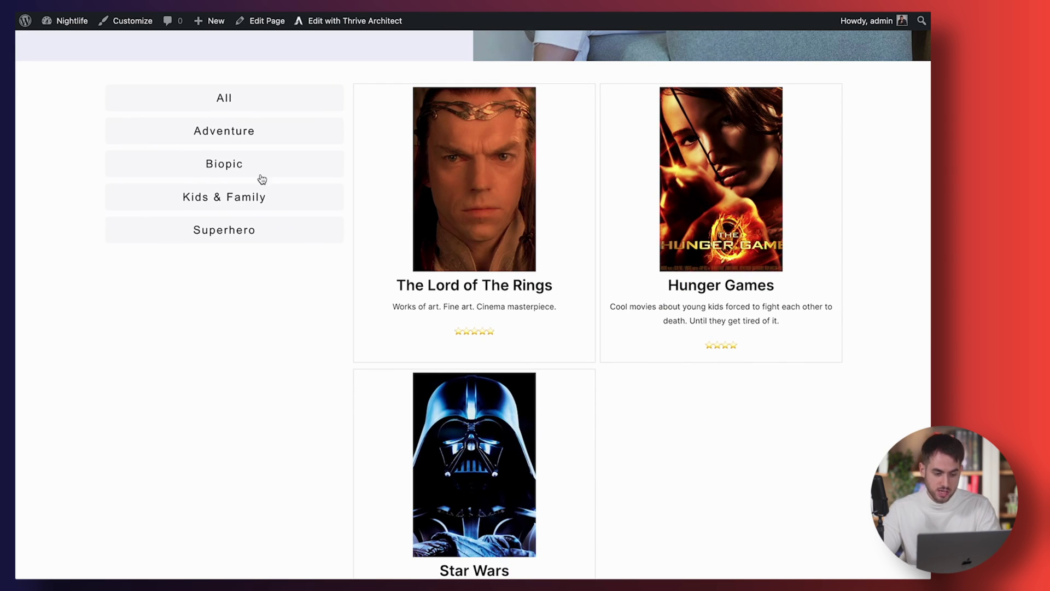
# Add the Kids & Family genre to the live page's movie filter and review the movies shown
pyautogui.click(215, 206)
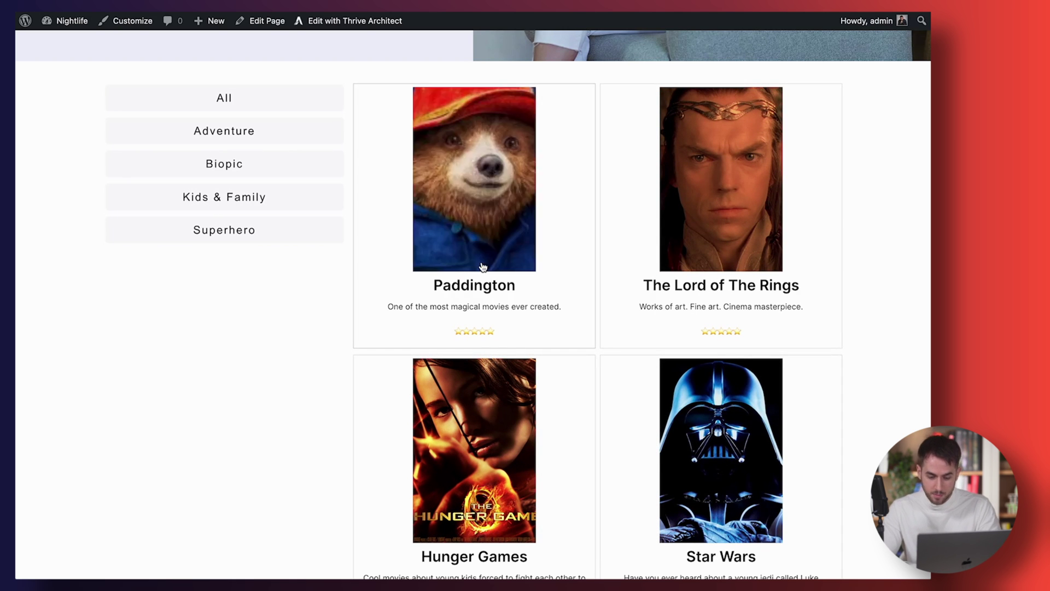
pyautogui.scroll(-5, 482, 268)
pyautogui.scroll(5, 481, 268)
pyautogui.scroll(-2, 482, 267)
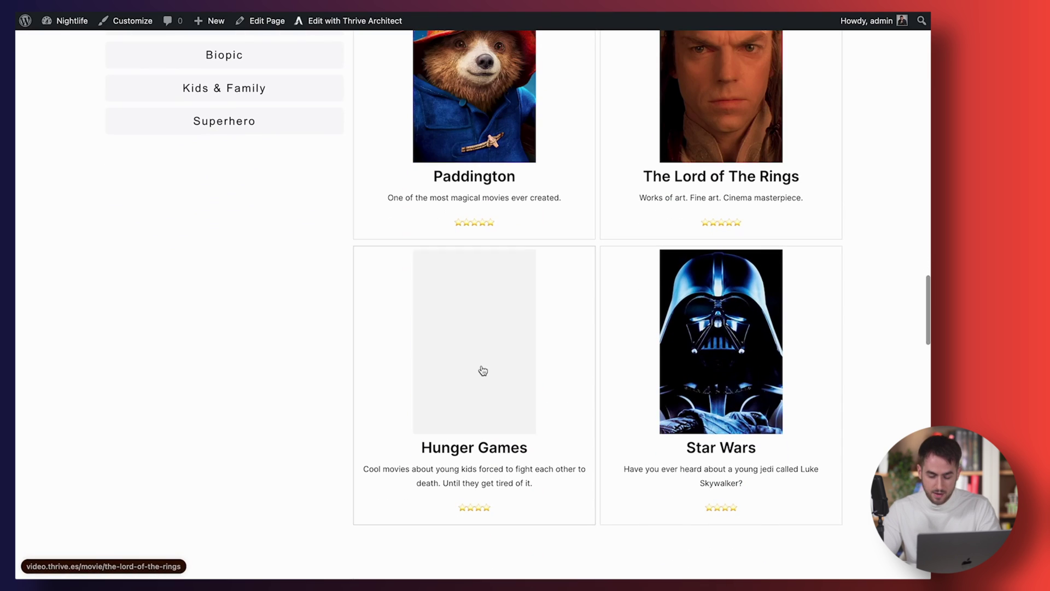
pyautogui.scroll(1, 190, 367)
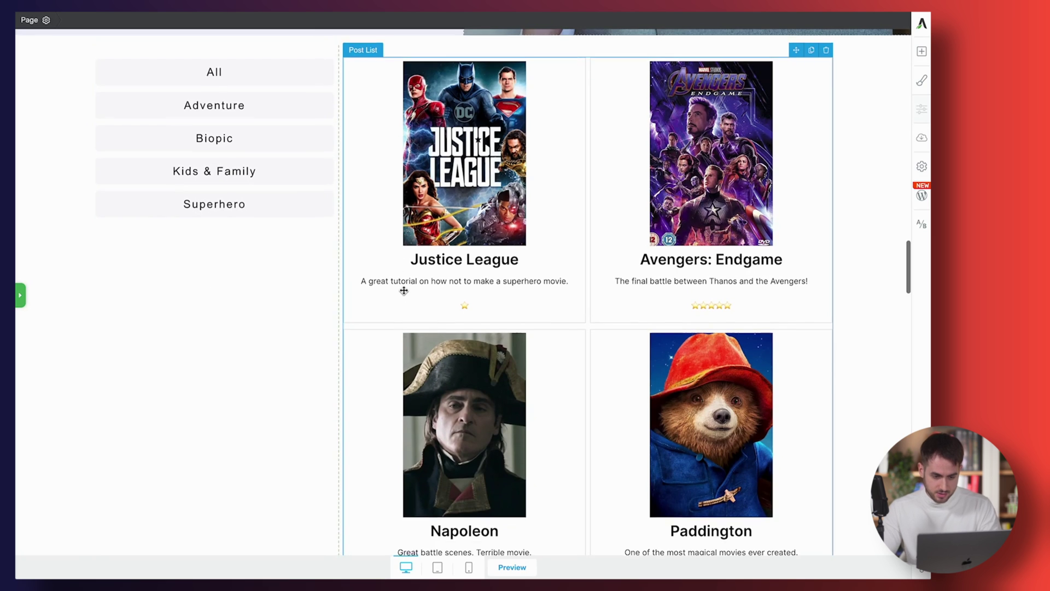
# Add a two-column layout with 1/3 and 2/3 widths below the existing movie list in the Thrive Architect editor
pyautogui.scroll(1, 40, 262)
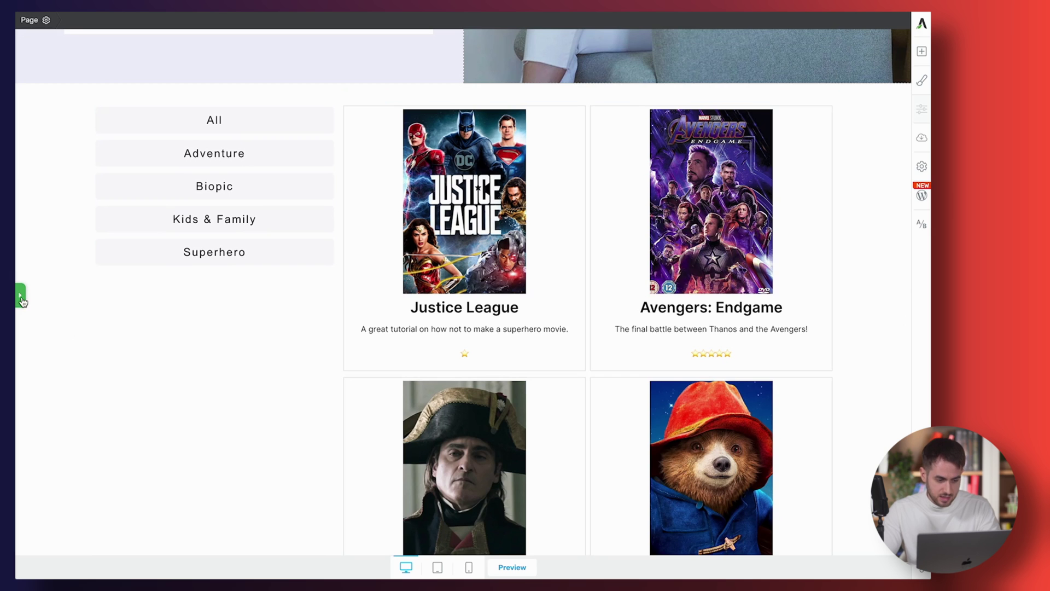
pyautogui.click(50, 295)
pyautogui.scroll(-10, 387, 276)
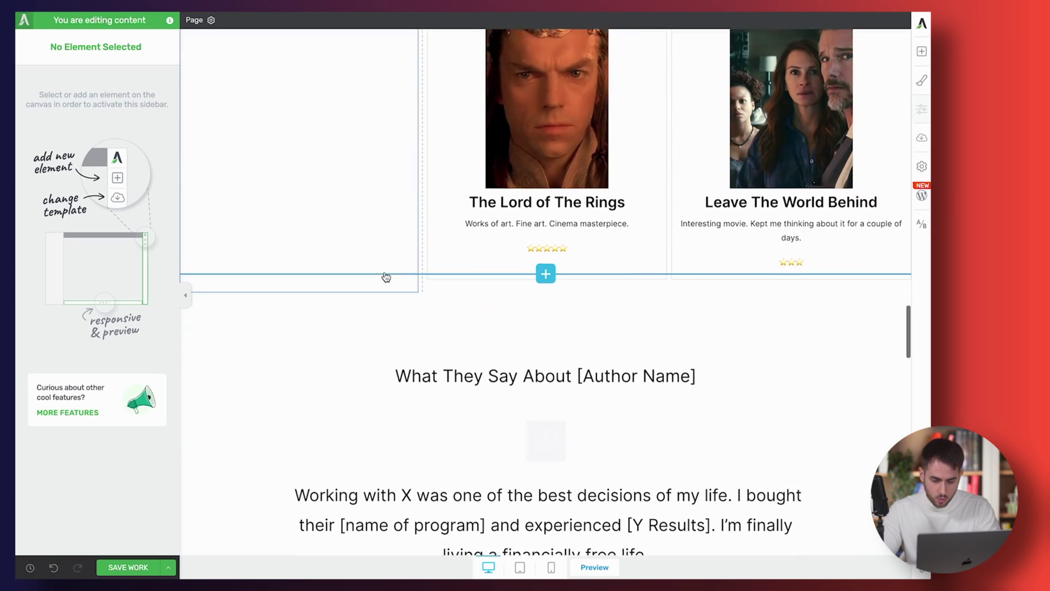
pyautogui.click(921, 51)
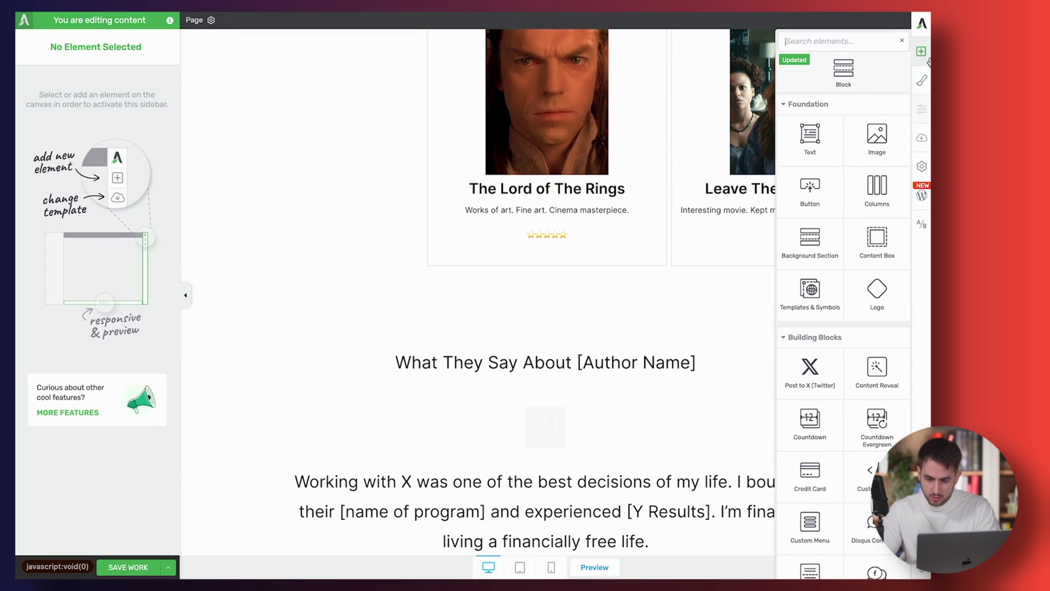
pyautogui.moveTo(878, 183); pyautogui.dragTo(637, 340)
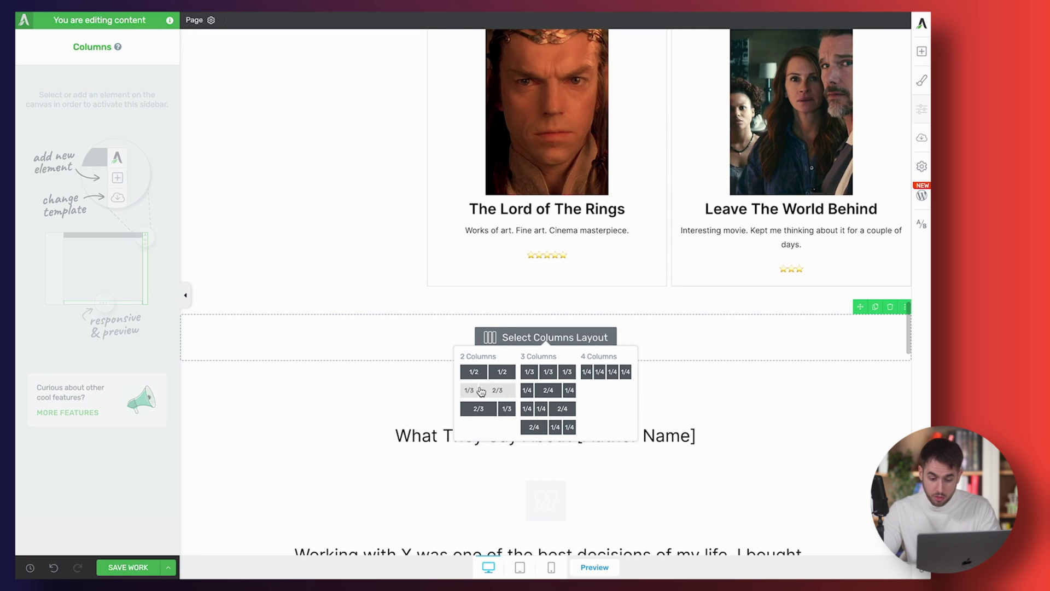
pyautogui.click(466, 393)
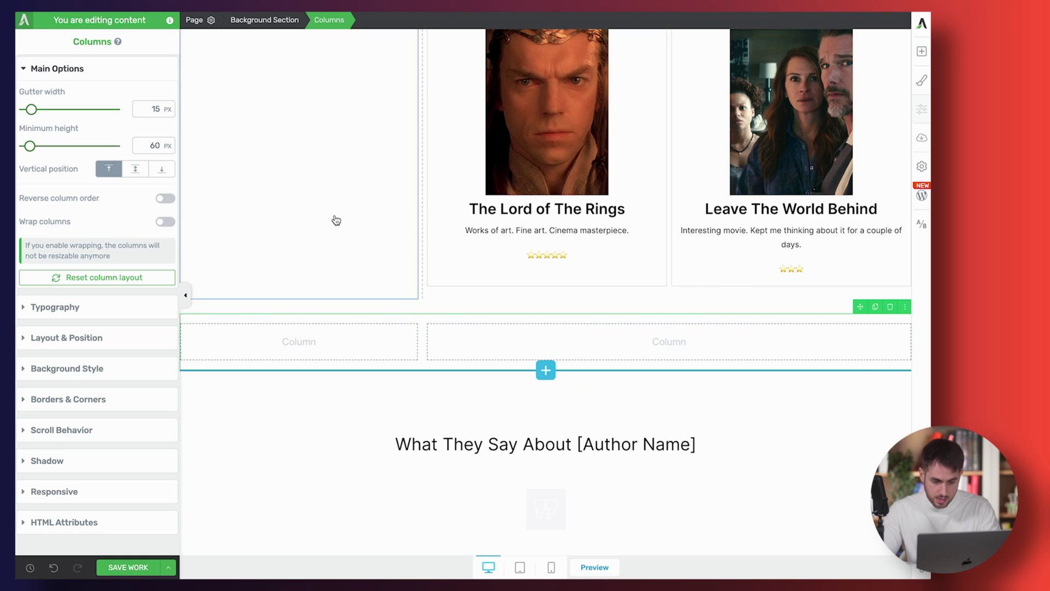
# Add a Post List Filter element to the narrow column of the new layout
pyautogui.click(921, 51)
pyautogui.write('post')
pyautogui.moveTo(810, 183); pyautogui.dragTo(285, 359)
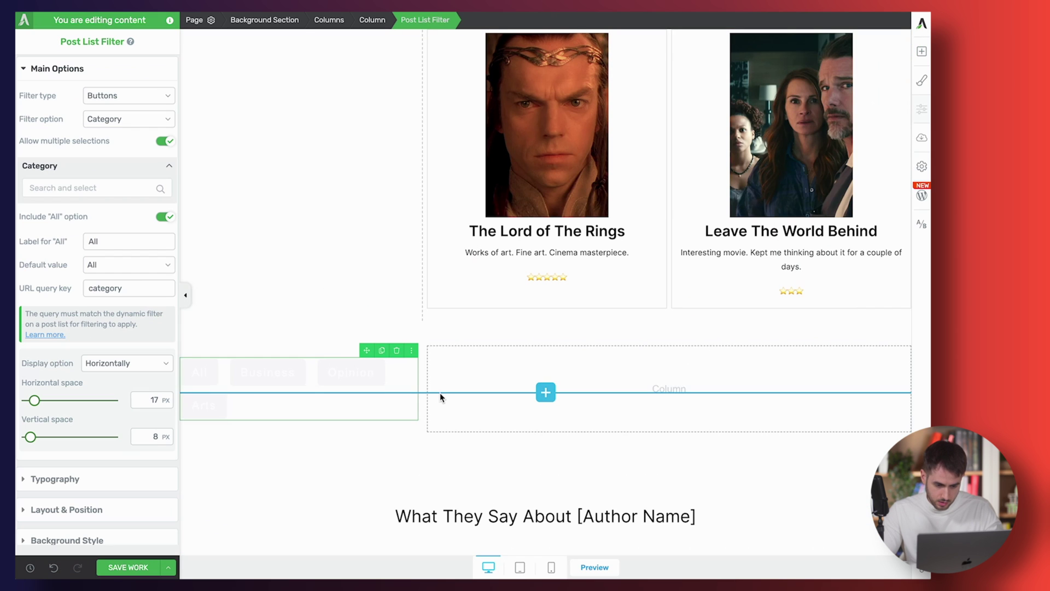
# Set the text color of the grouped filter buttons to black (#000000)
pyautogui.click(257, 376)
pyautogui.click(82, 330)
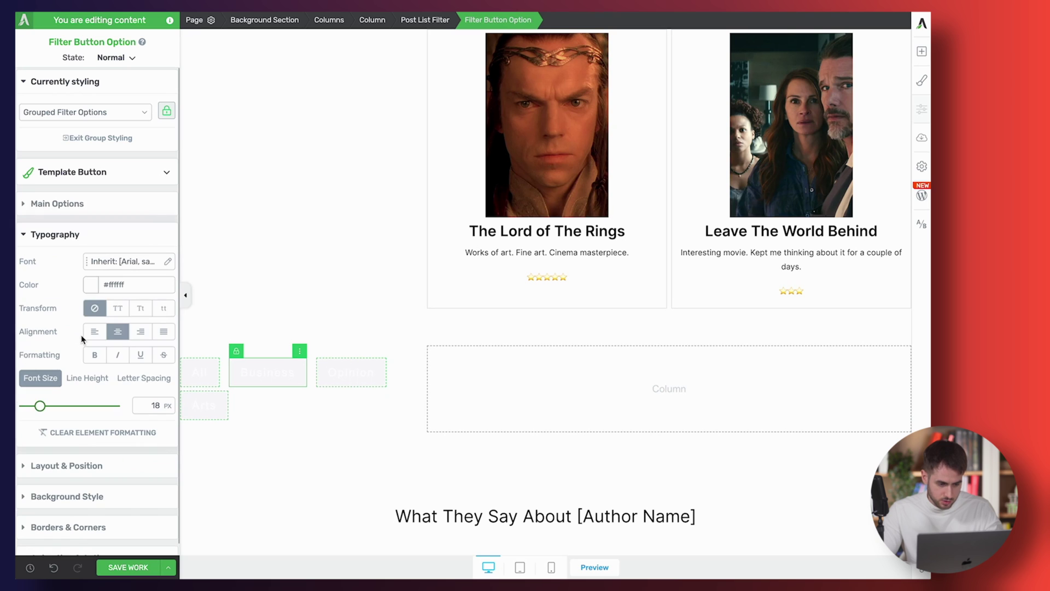
pyautogui.click(89, 285)
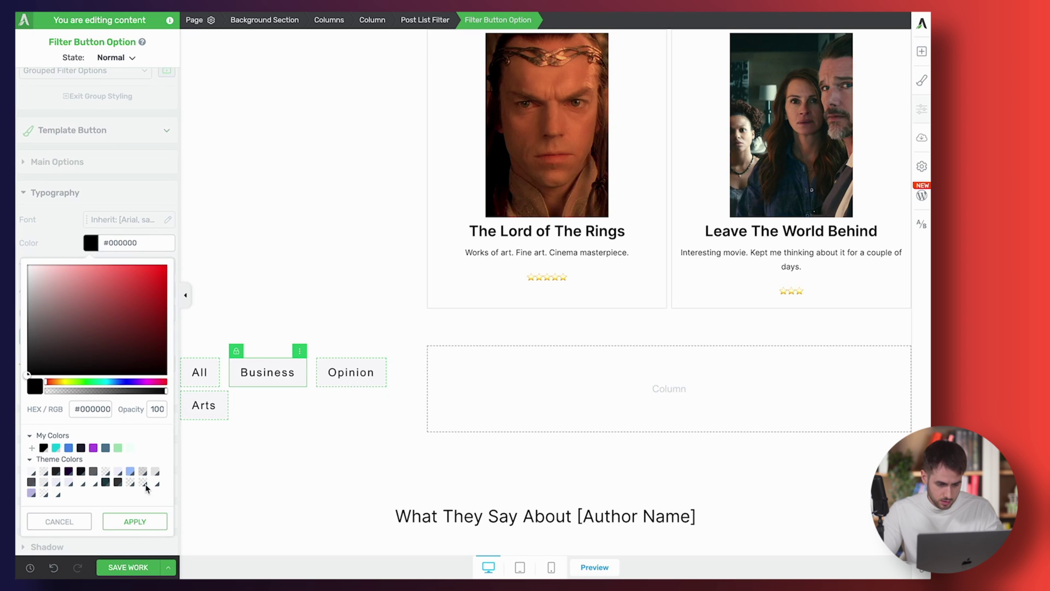
pyautogui.click(134, 521)
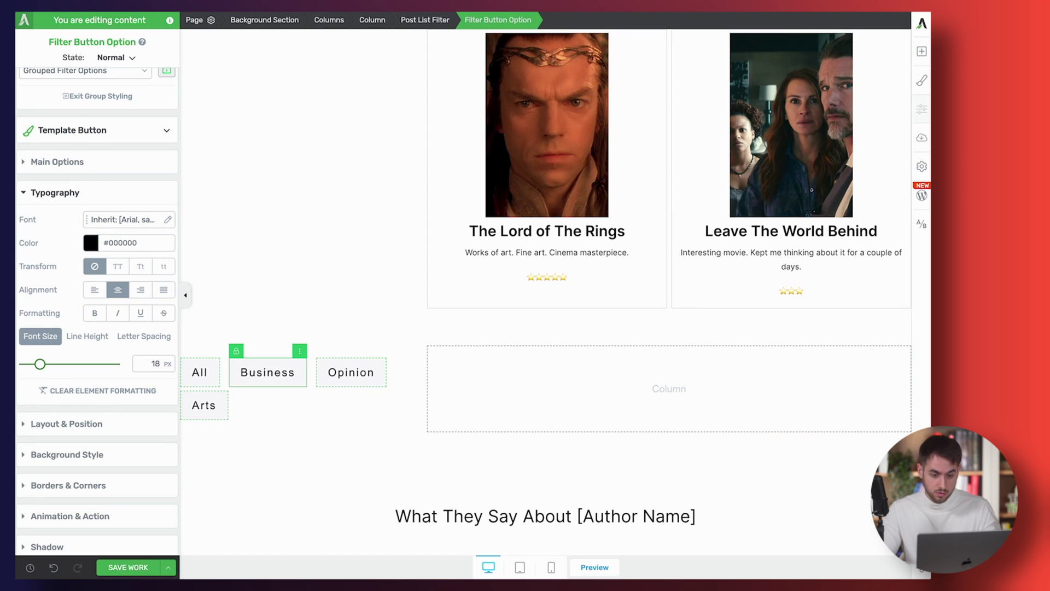
# Set the new post list filter to display its buttons vertically
pyautogui.click(70, 162)
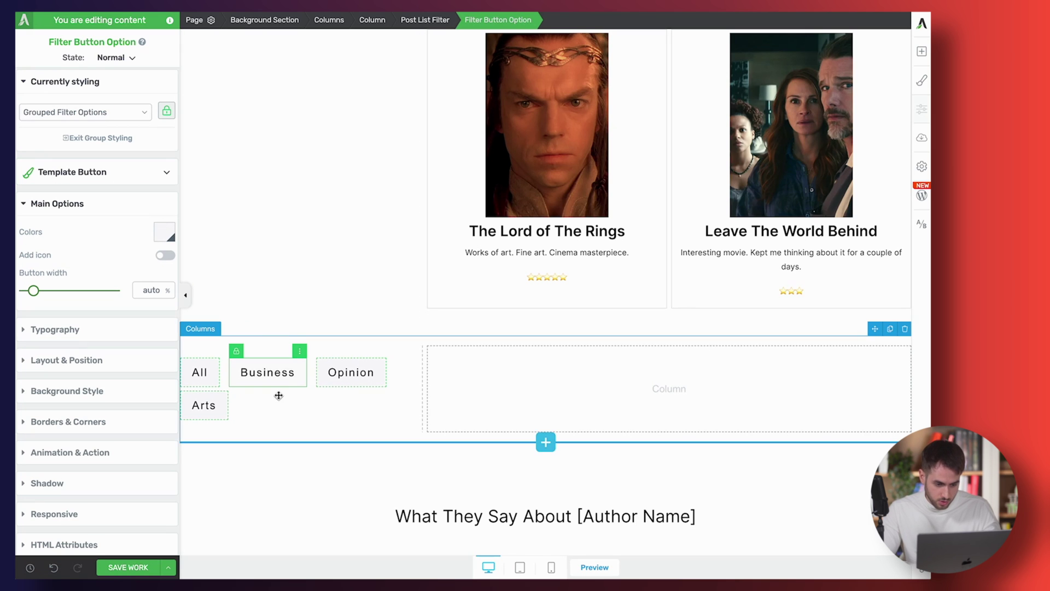
pyautogui.click(424, 20)
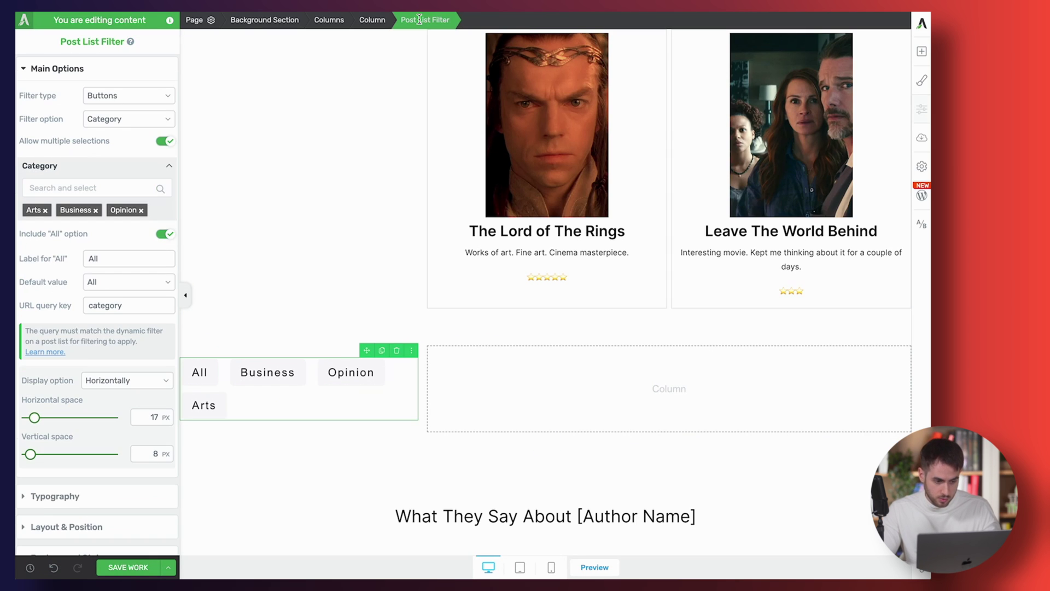
pyautogui.scroll(-1, 67, 377)
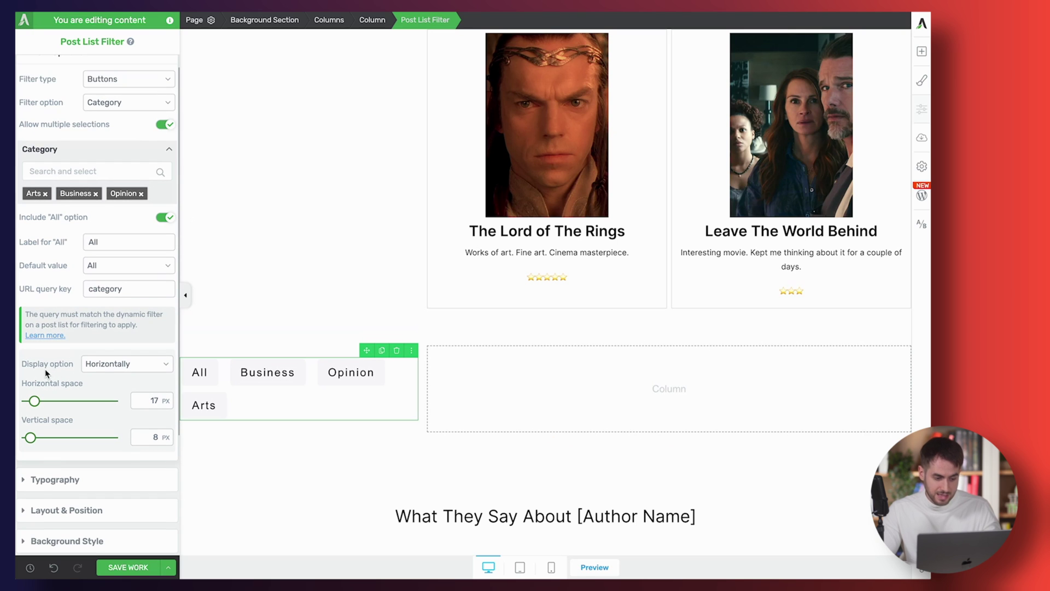
pyautogui.click(90, 365)
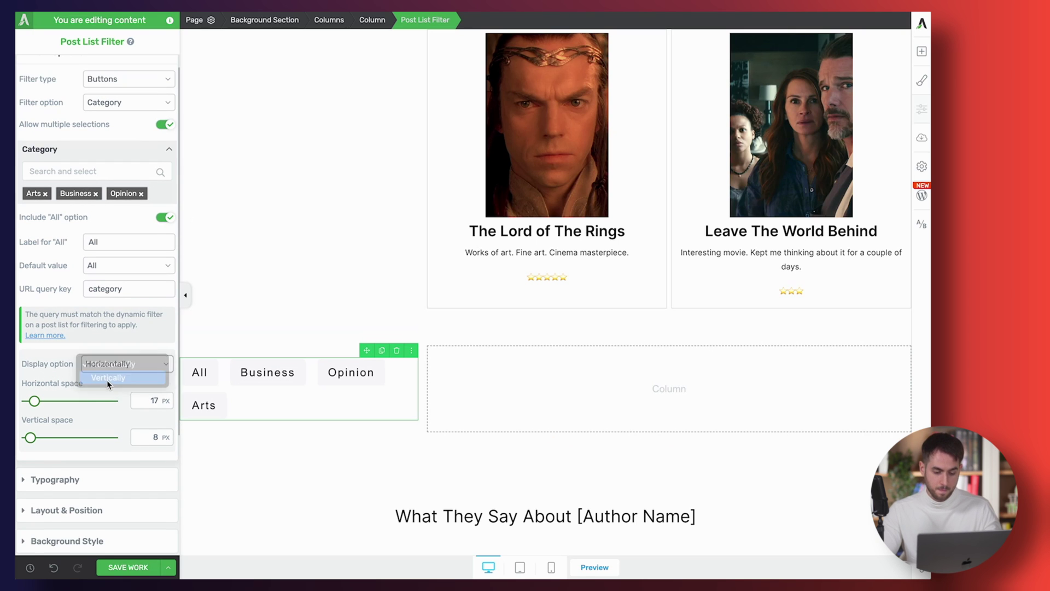
pyautogui.click(107, 378)
pyautogui.scroll(-1, 356, 301)
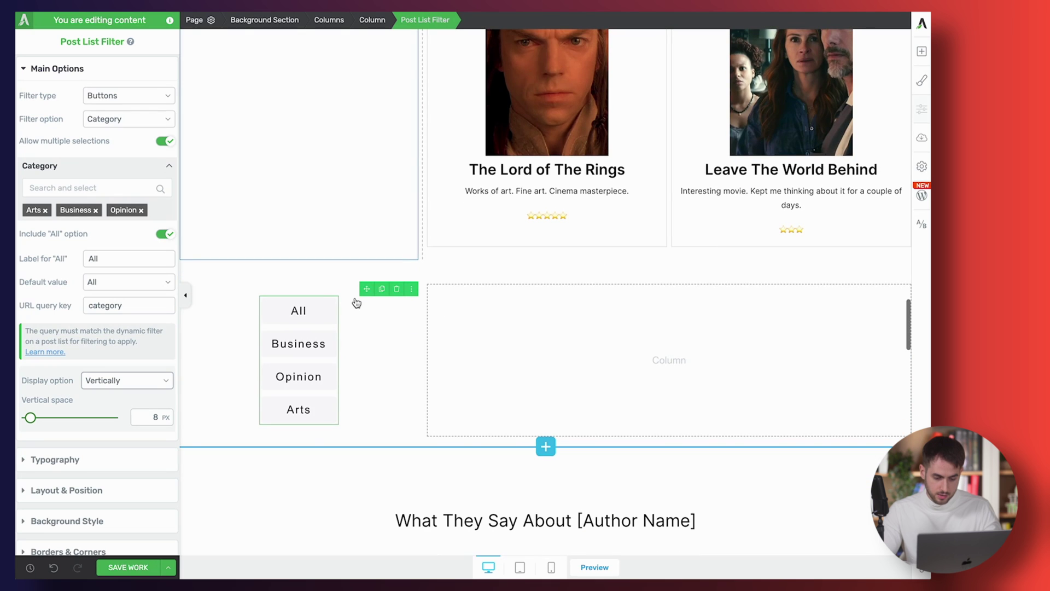
# Add a Post List element with the Narrow 07 template to the empty wide column beside the filter
pyautogui.scroll(2, 341, 301)
pyautogui.scroll(-2, 341, 301)
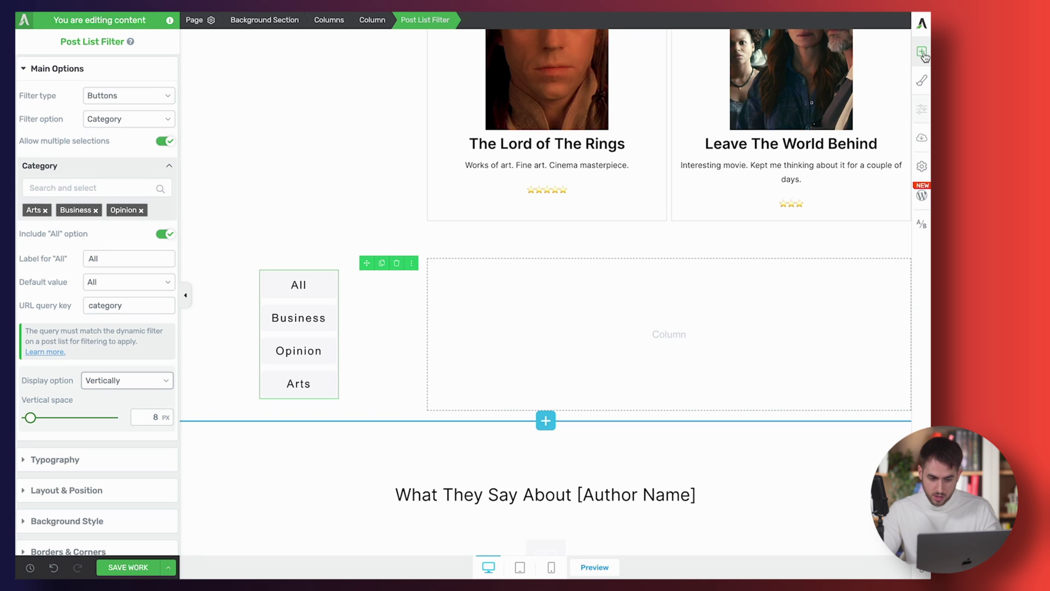
pyautogui.scroll(12, 330, 298)
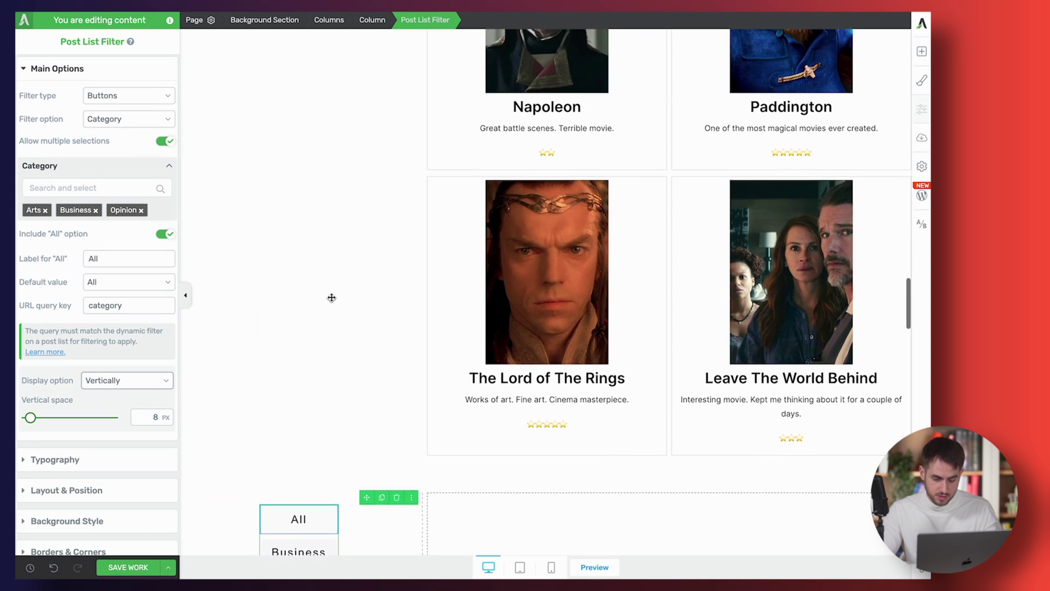
pyautogui.scroll(-10, 352, 380)
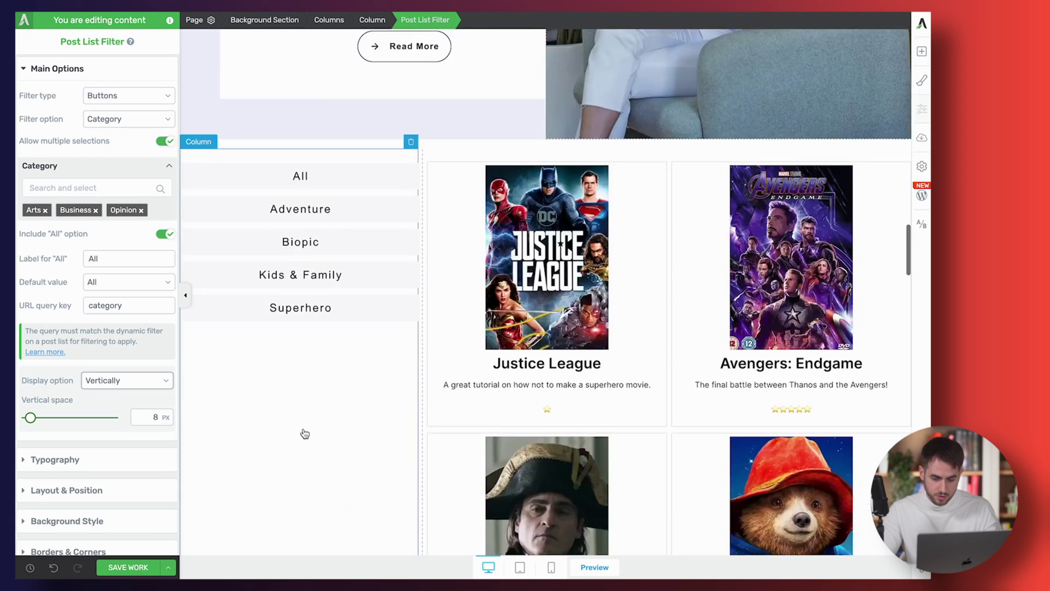
pyautogui.scroll(-1, 304, 429)
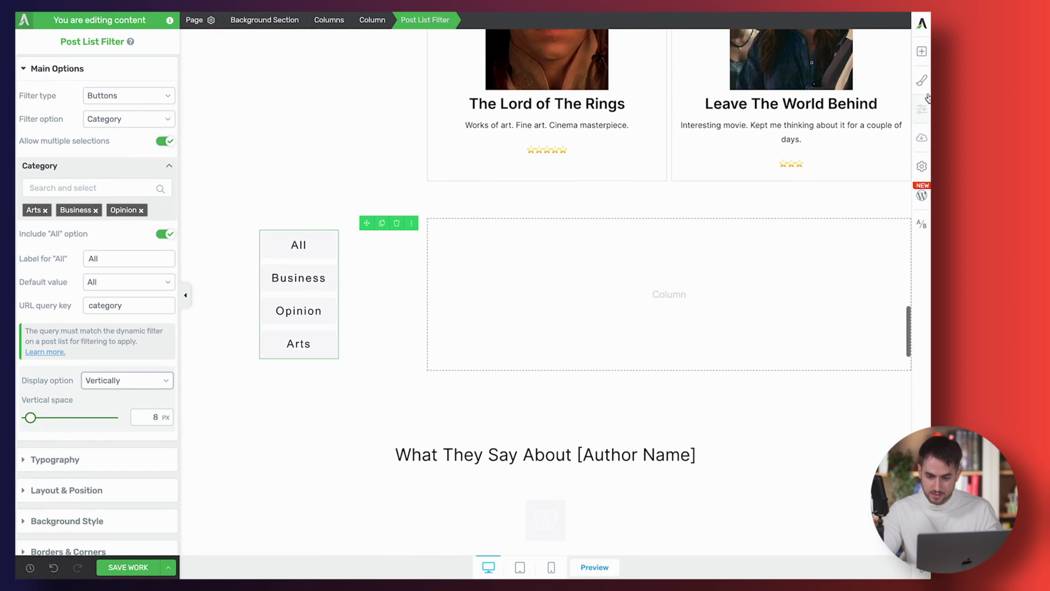
pyautogui.click(922, 50)
pyautogui.write('post')
pyautogui.moveTo(875, 123); pyautogui.dragTo(666, 319)
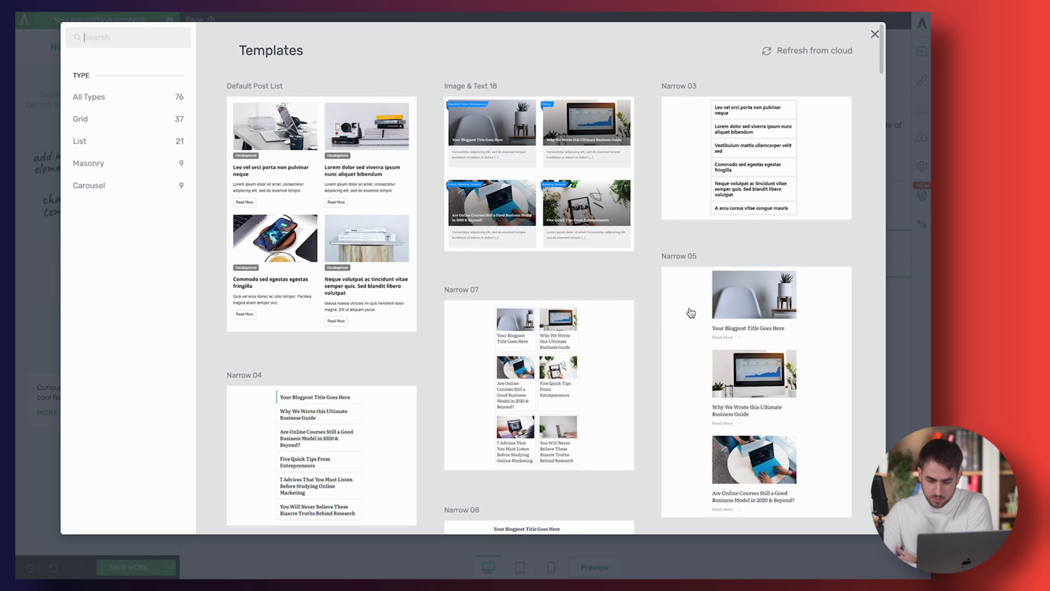
pyautogui.click(576, 357)
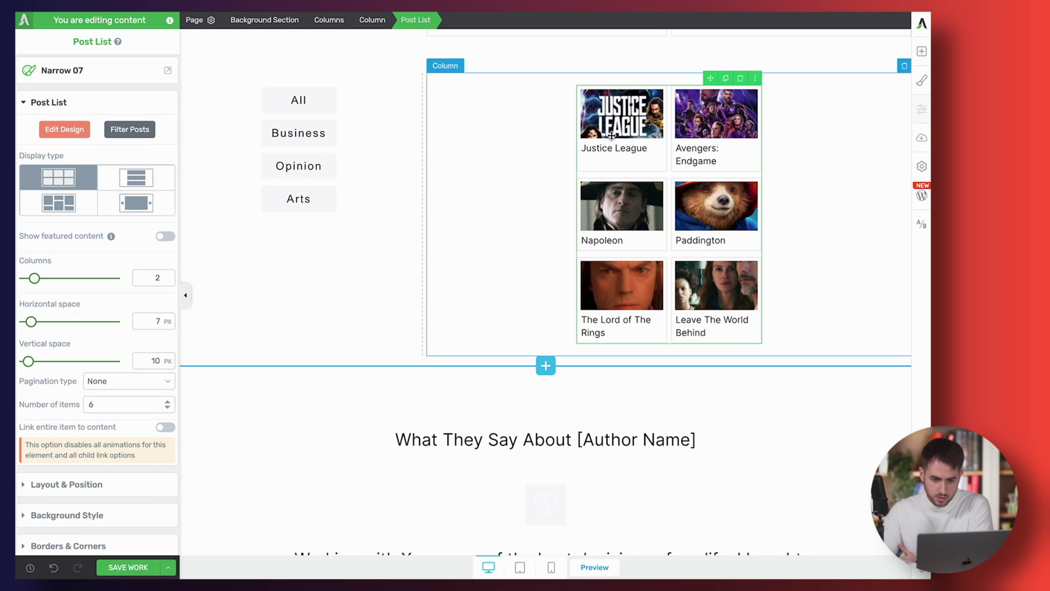
# Set the post list's query to display Movies instead of Posts and save it
pyautogui.click(111, 130)
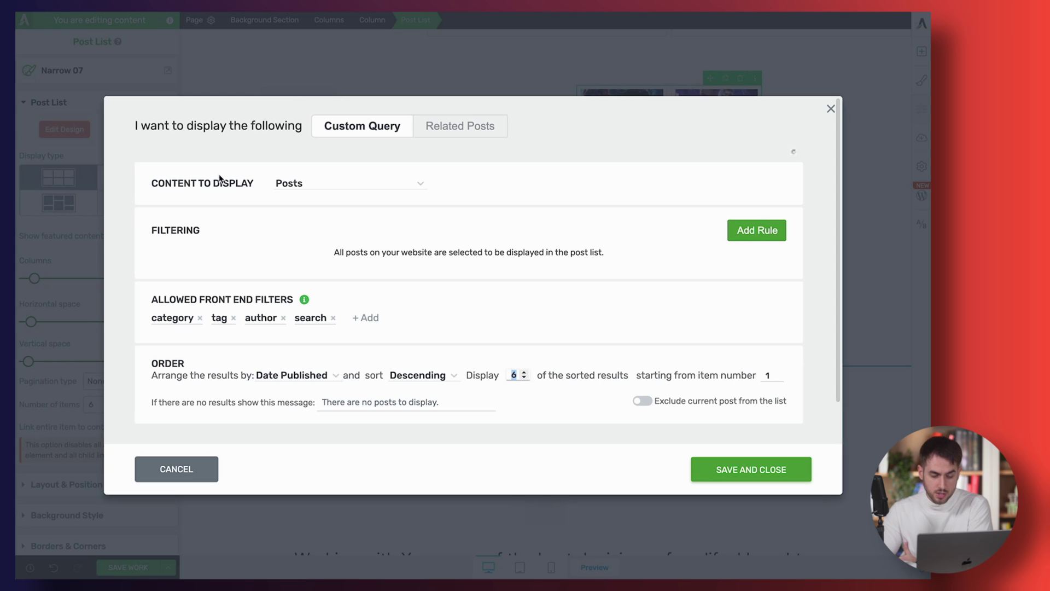
pyautogui.click(312, 188)
pyautogui.click(307, 252)
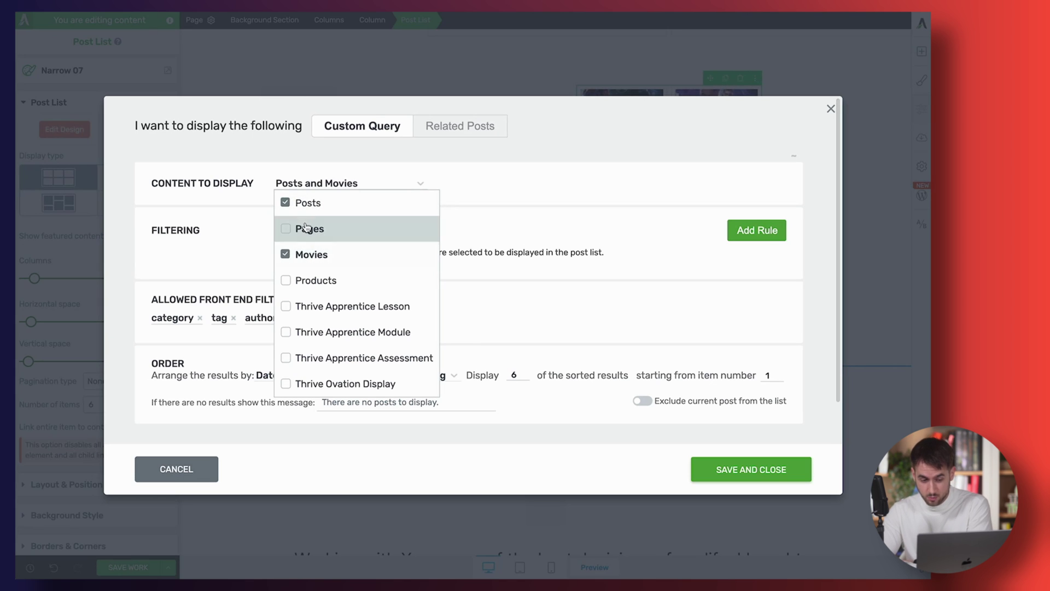
pyautogui.click(313, 211)
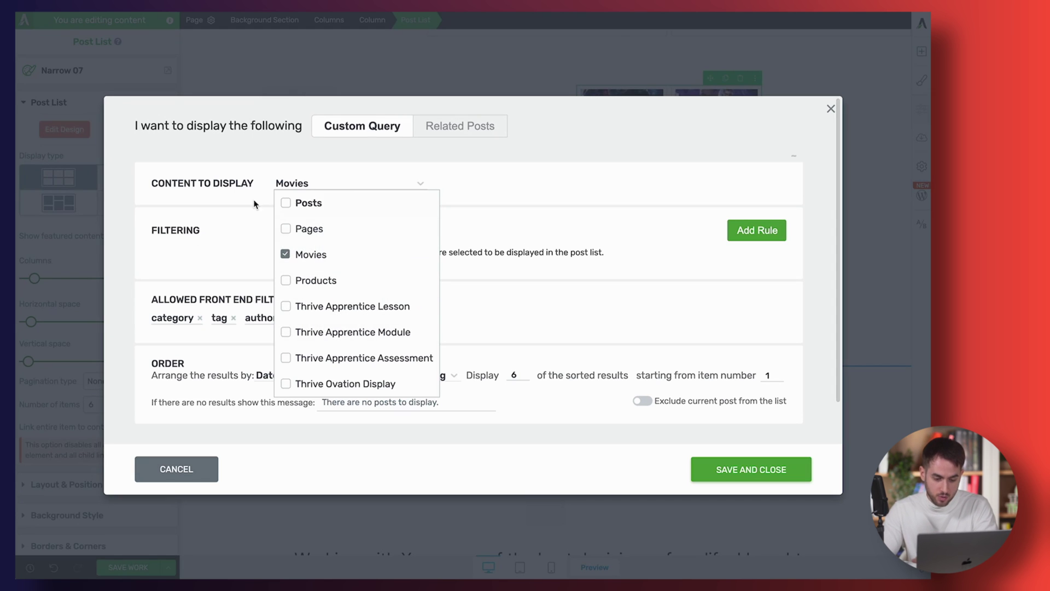
pyautogui.click(528, 274)
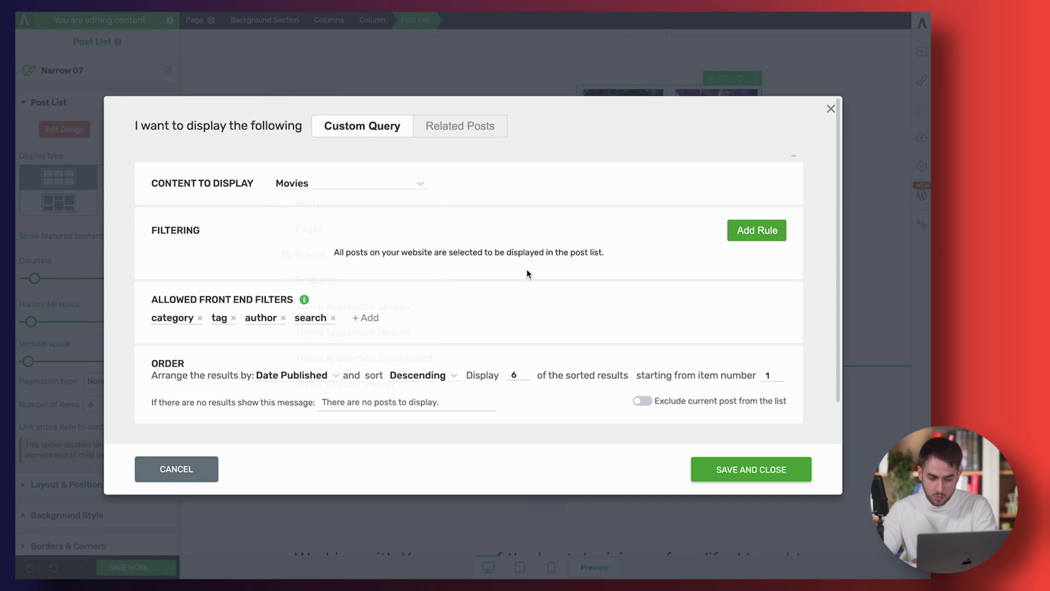
pyautogui.click(728, 469)
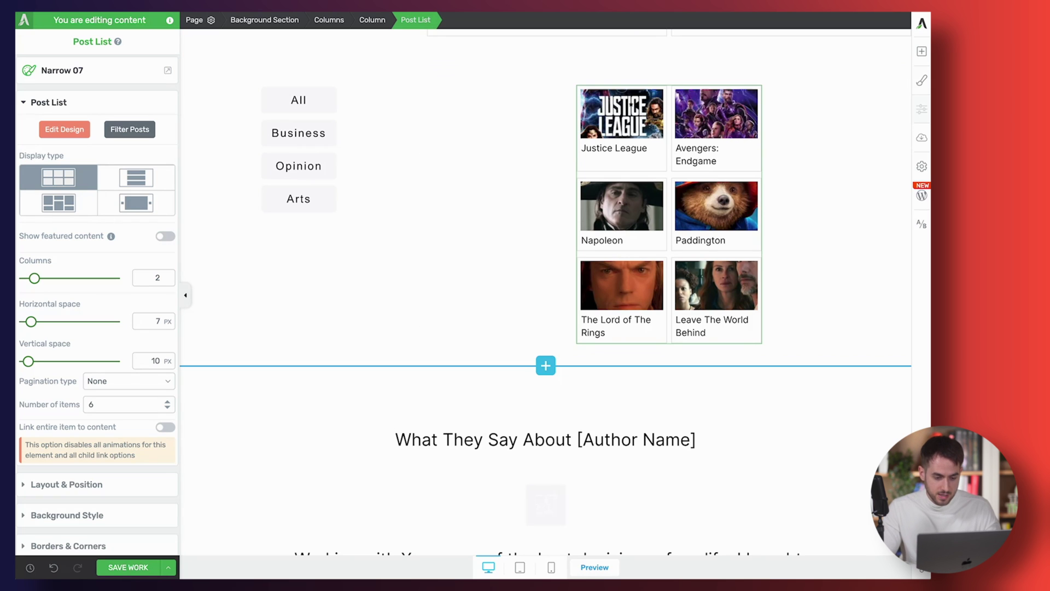
# Set the post list filter's option to Gernes and add Superhero to its selected genres
pyautogui.click(326, 124)
pyautogui.click(433, 22)
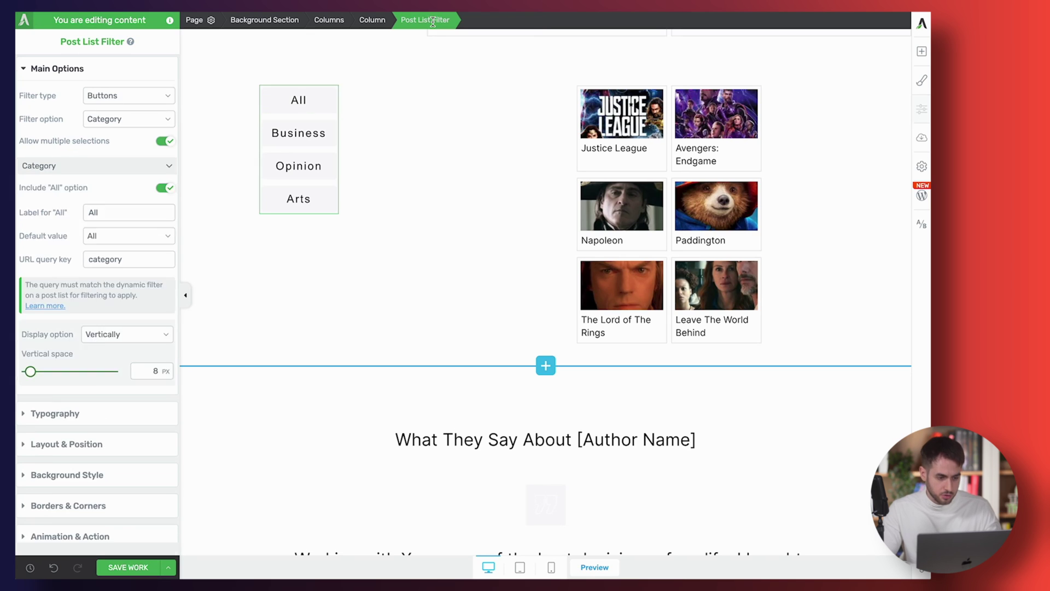
pyautogui.click(139, 120)
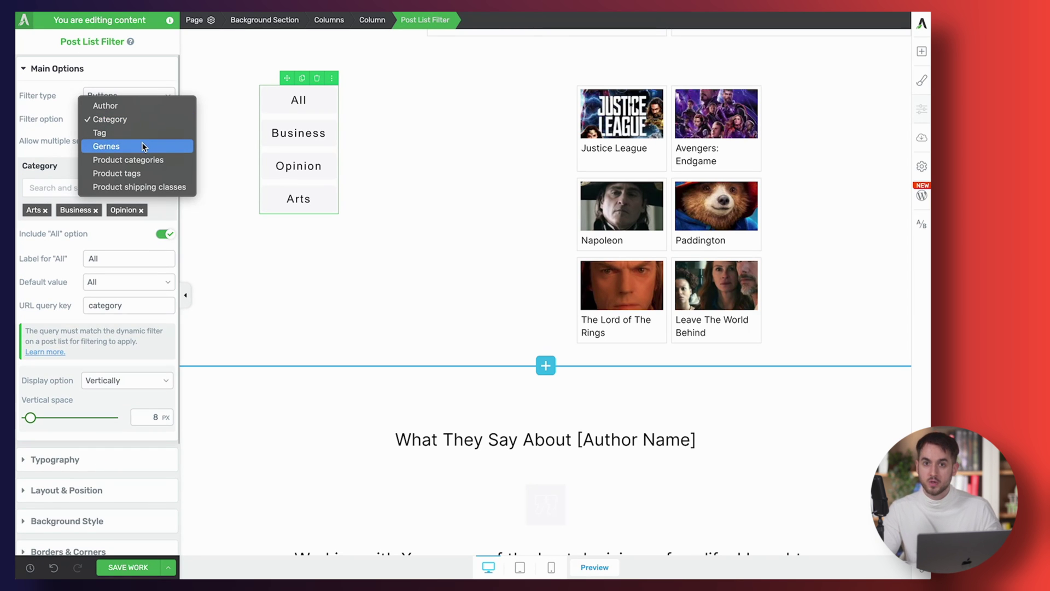
pyautogui.click(142, 147)
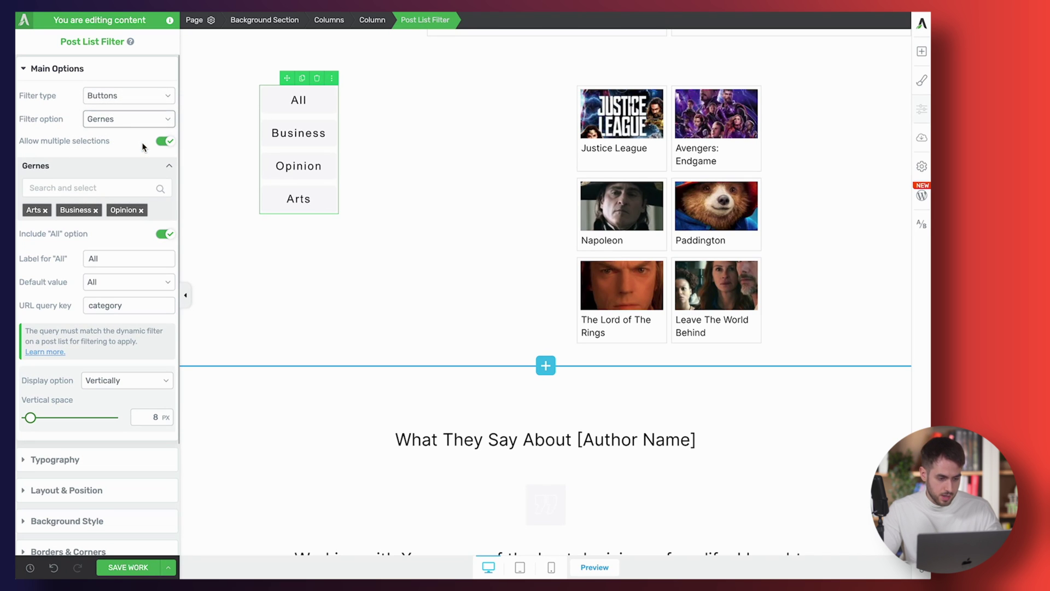
pyautogui.click(45, 211)
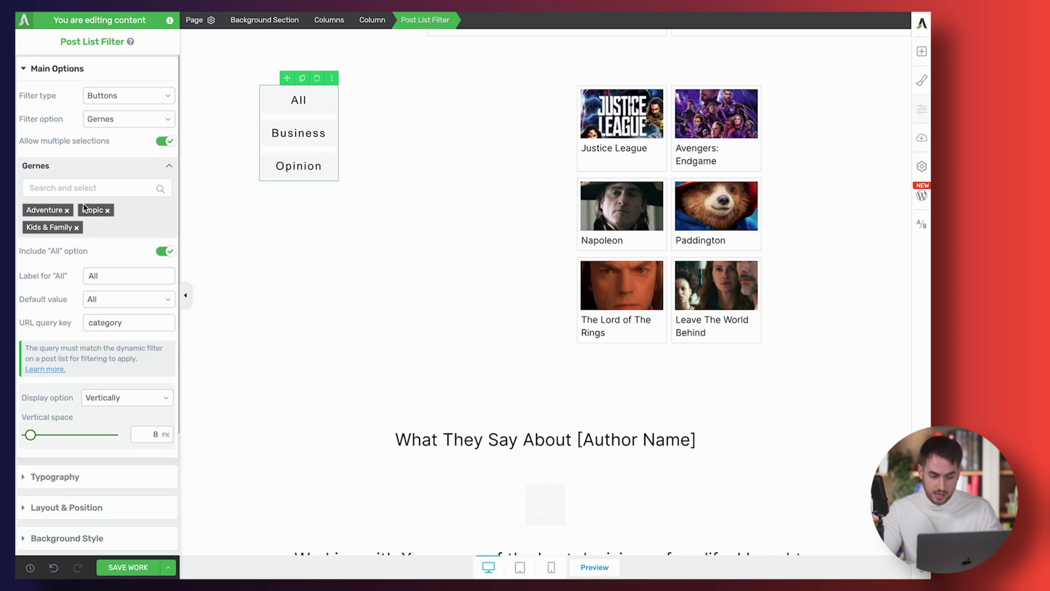
pyautogui.click(98, 186)
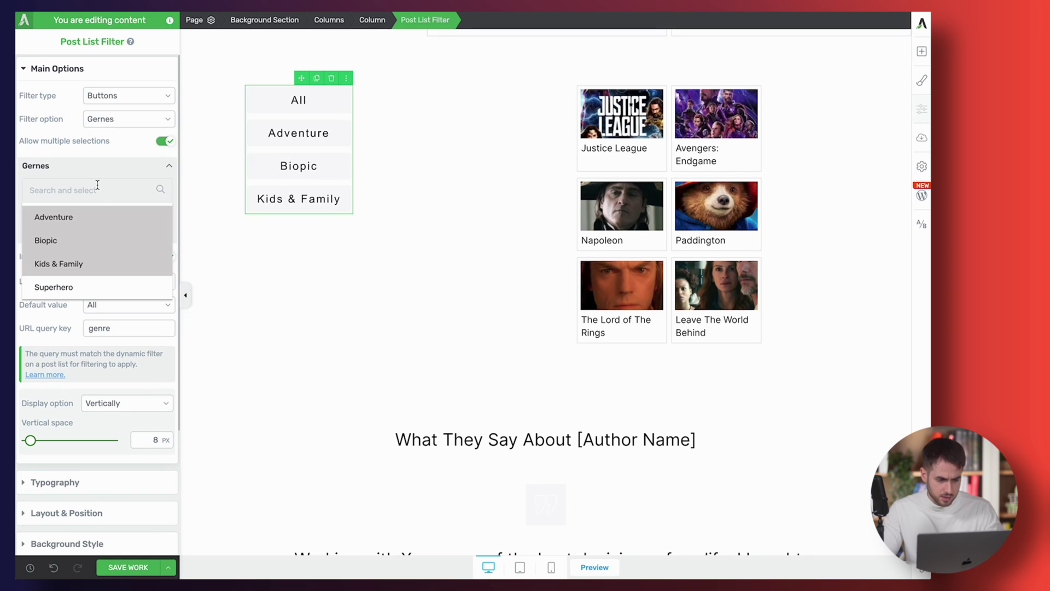
pyautogui.click(77, 287)
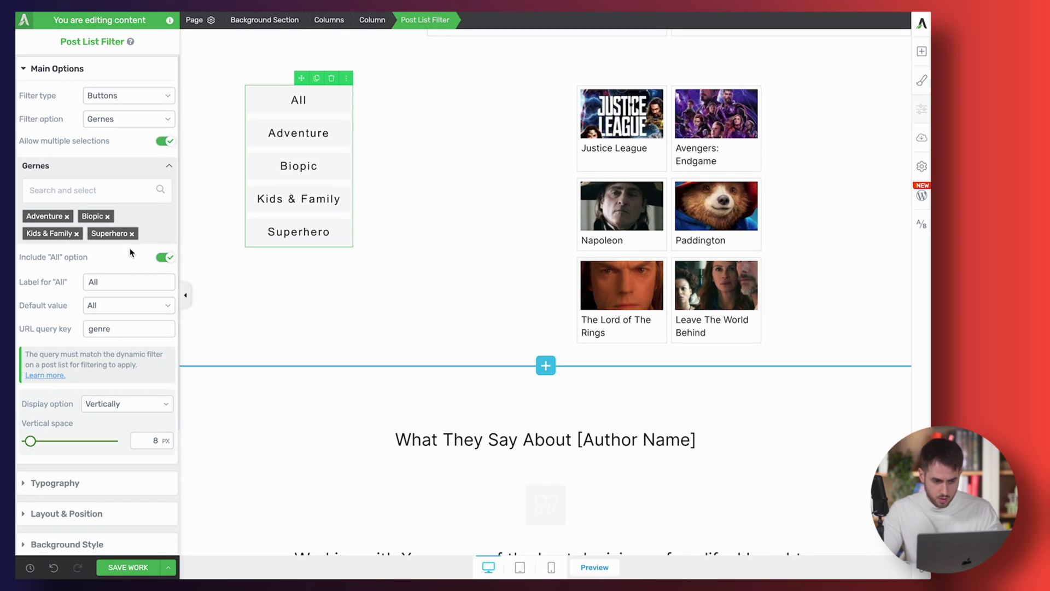
pyautogui.scroll(14, 440, 201)
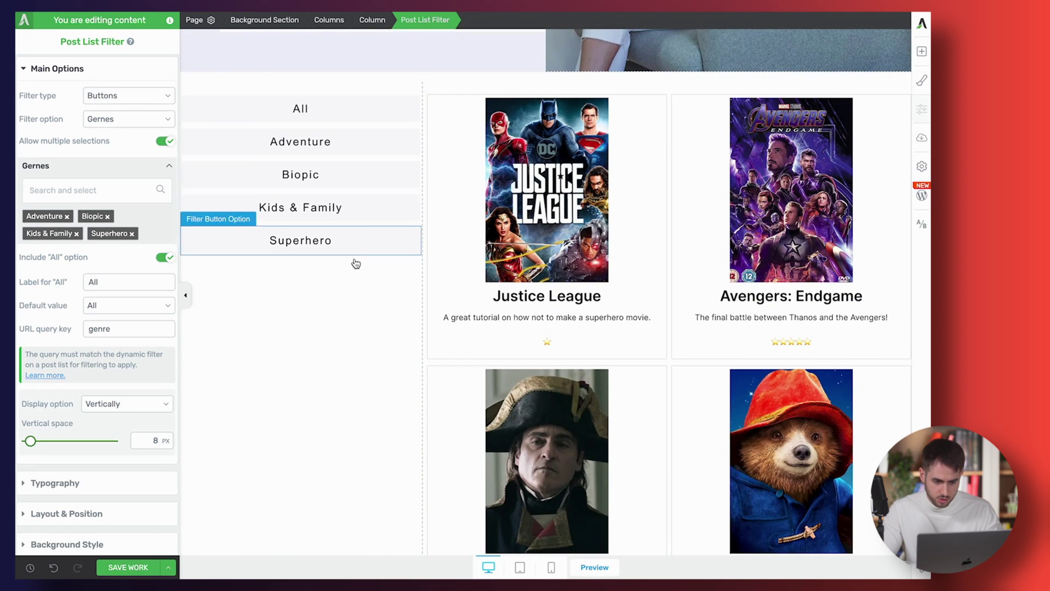
# Open the design of the new movie post list beside the vertical genre filter for editing
pyautogui.scroll(-10, 356, 264)
pyautogui.scroll(-5, 355, 265)
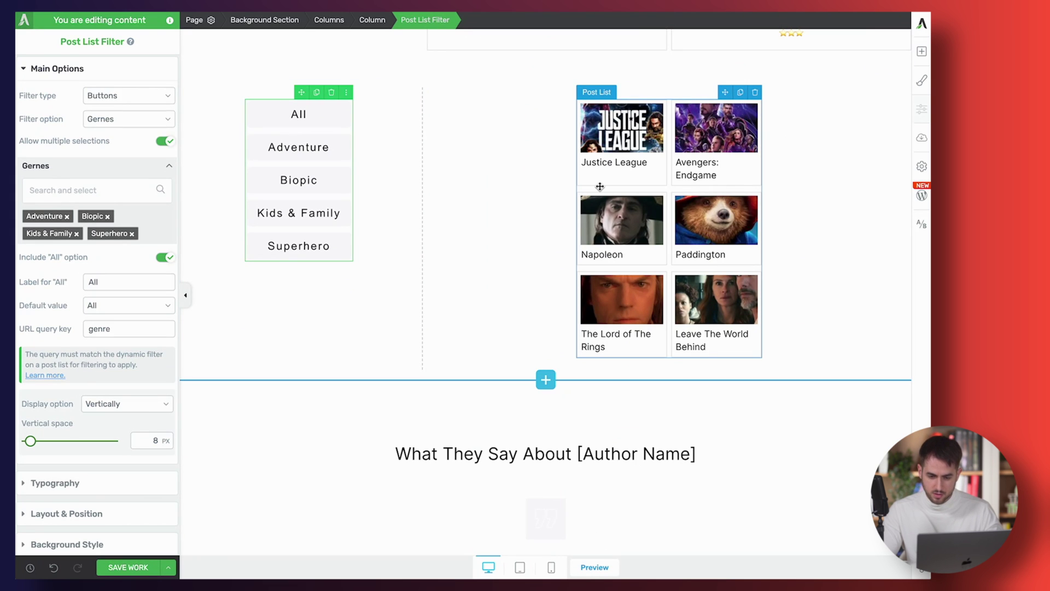
pyautogui.click(597, 186)
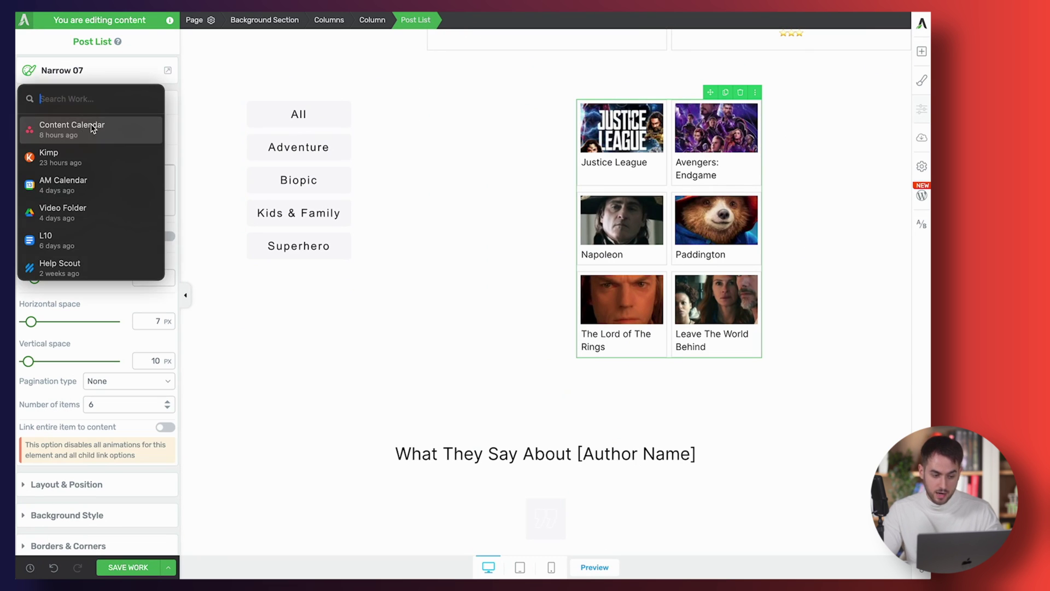
pyautogui.click(59, 129)
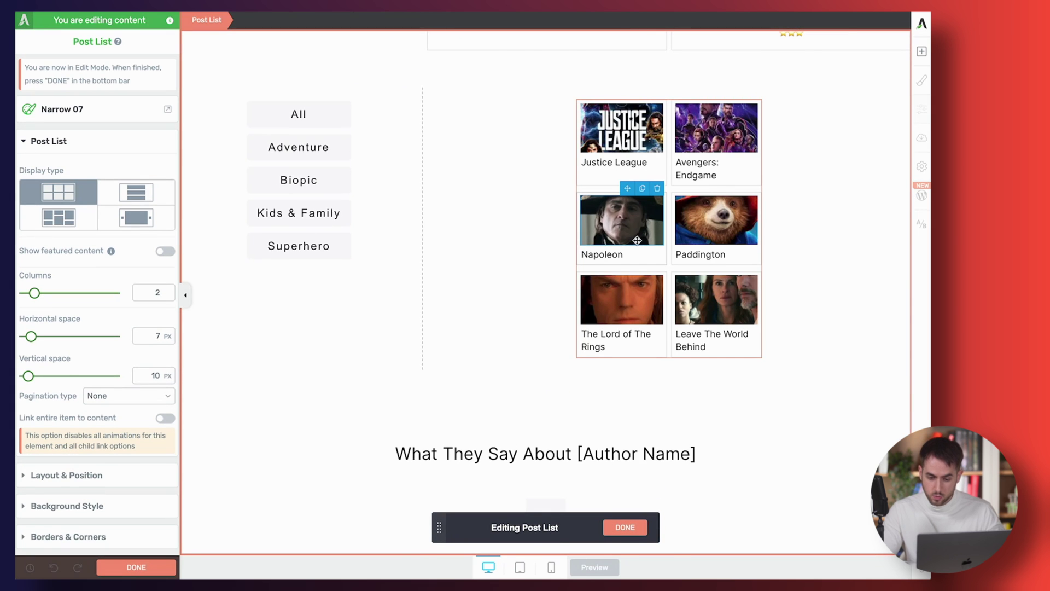
# Set the post list's maximum width to auto in its layout settings
pyautogui.scroll(2, 636, 239)
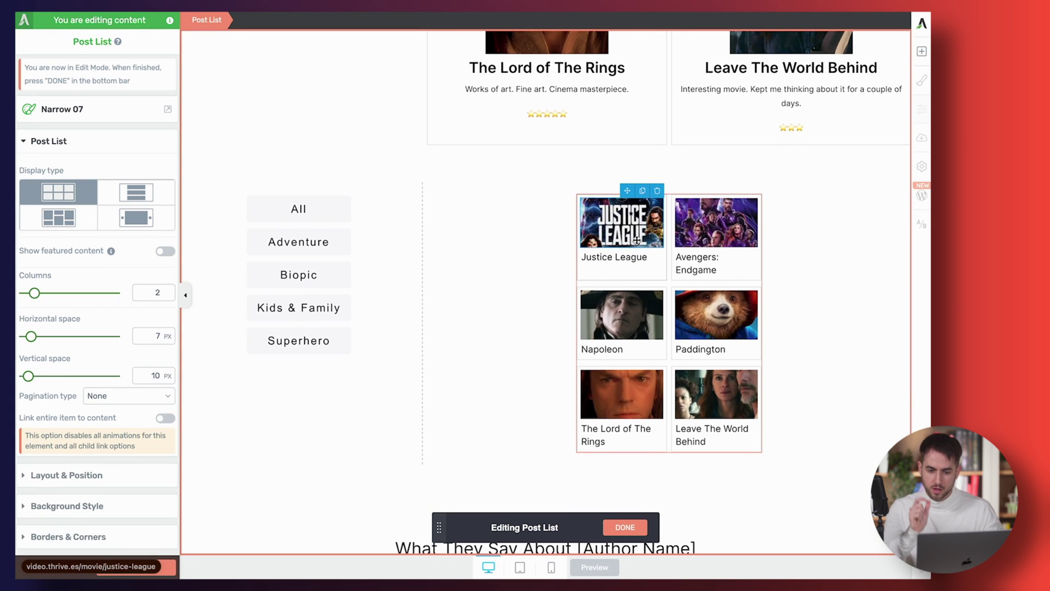
pyautogui.scroll(-2, 637, 240)
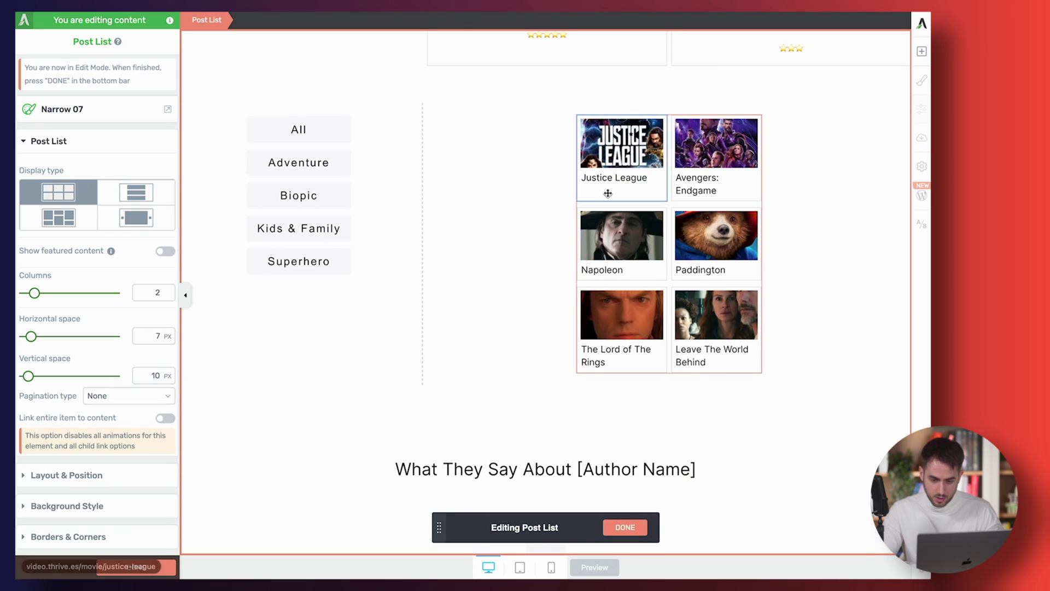
pyautogui.scroll(-2, 89, 348)
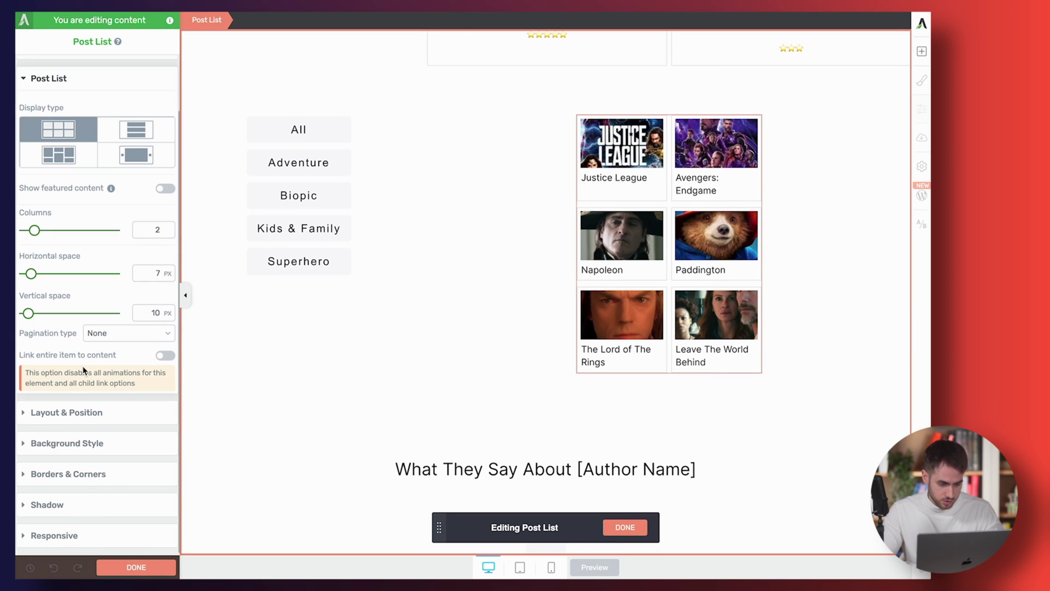
pyautogui.click(86, 414)
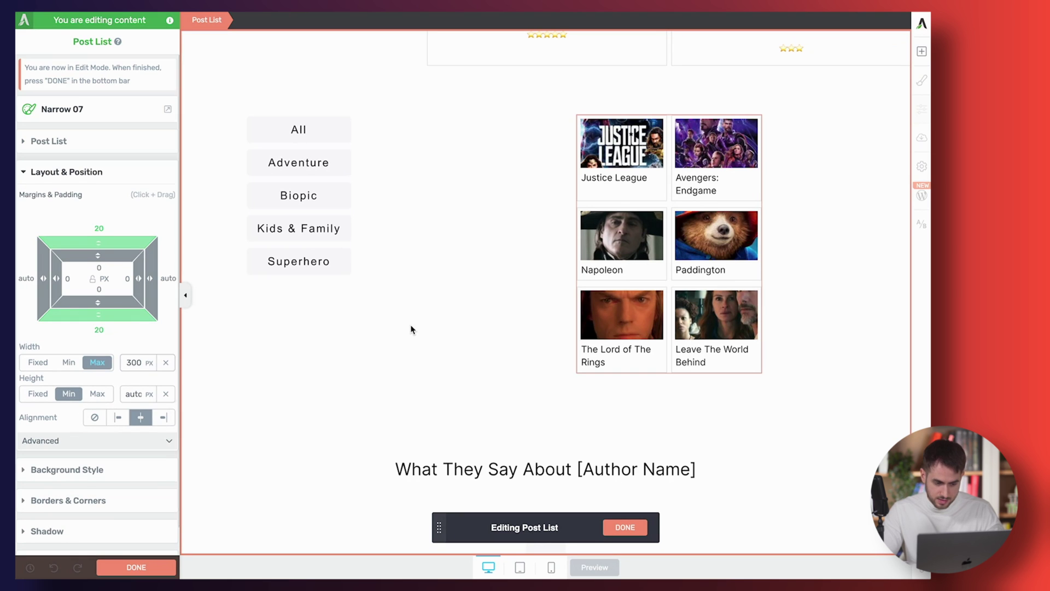
pyautogui.doubleClick(130, 362)
pyautogui.write('auto')
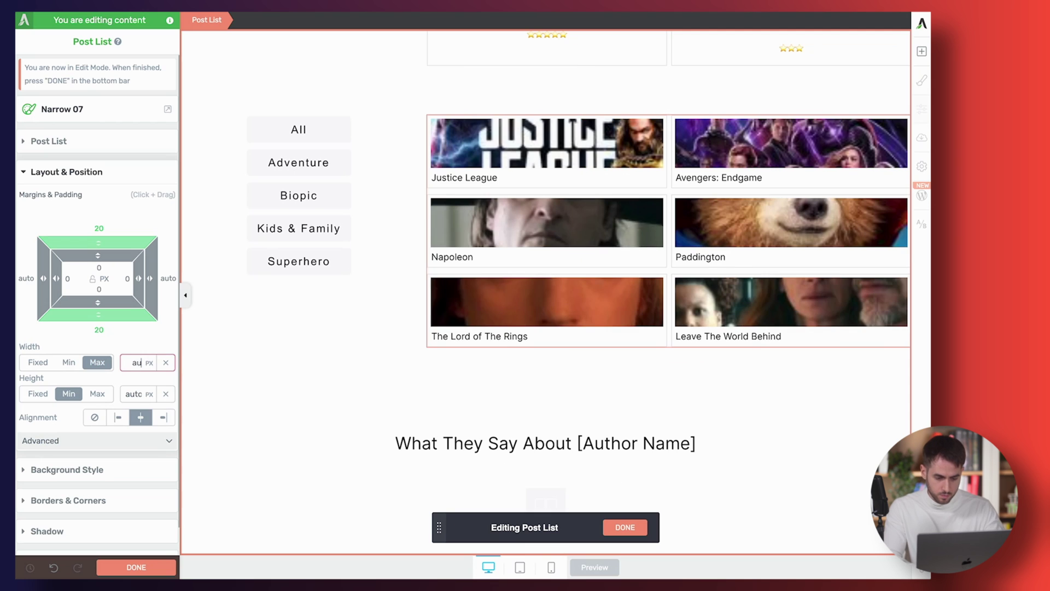
# Give the content box holding the movie poster a fixed width of 800 px and a fixed height of 1200 px
pyautogui.click(515, 147)
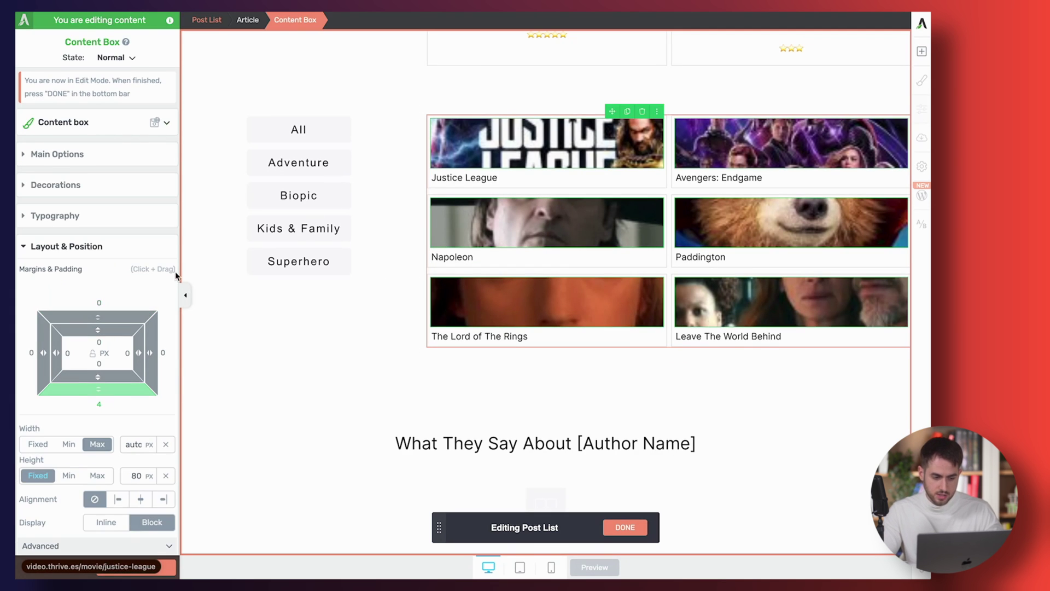
pyautogui.click(57, 154)
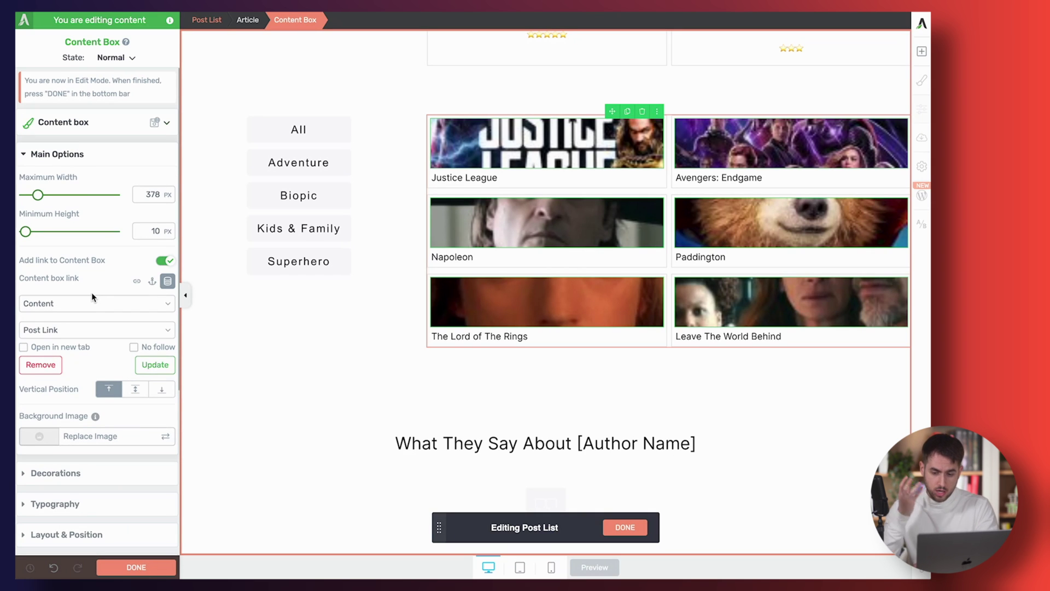
pyautogui.scroll(-5, 92, 297)
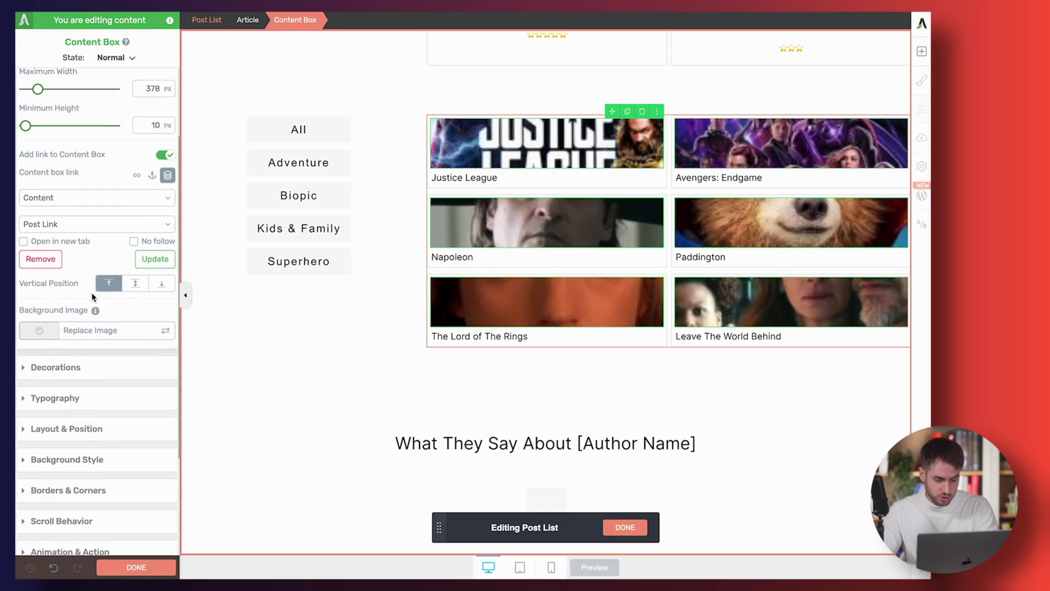
pyautogui.click(96, 318)
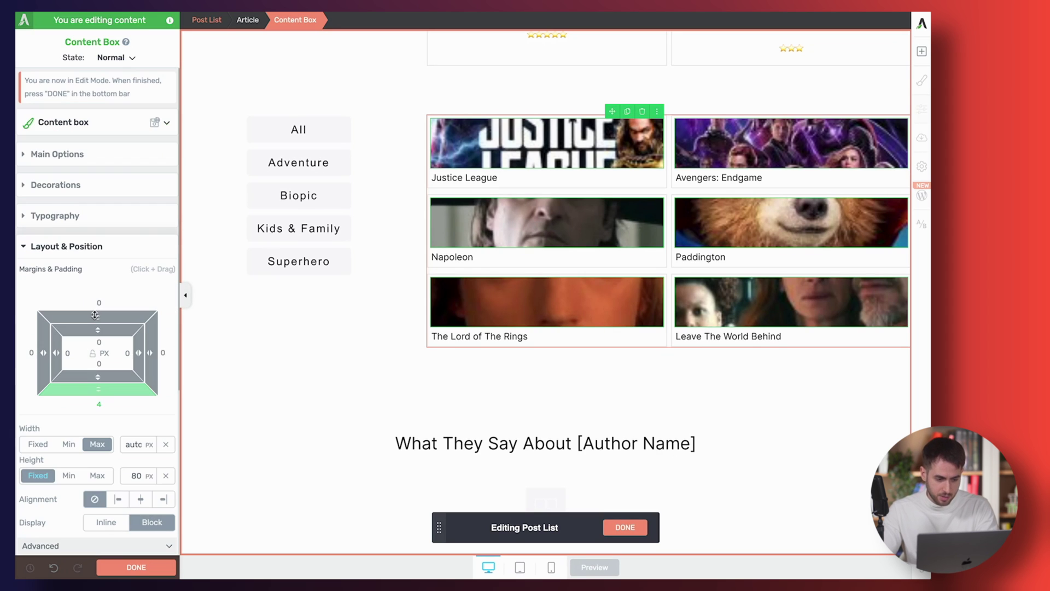
pyautogui.scroll(-2, 95, 315)
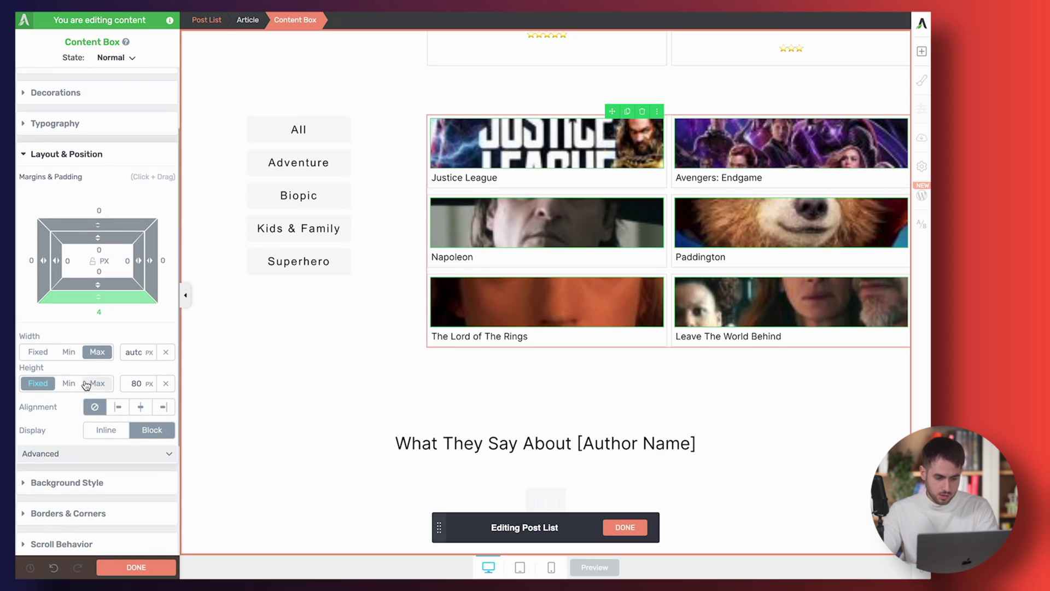
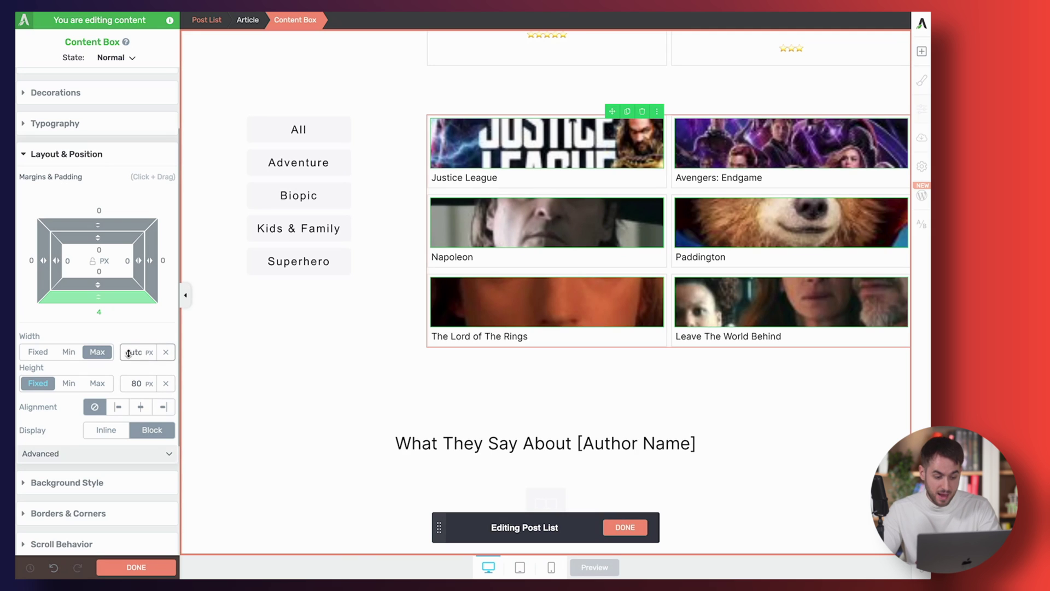
pyautogui.click(38, 351)
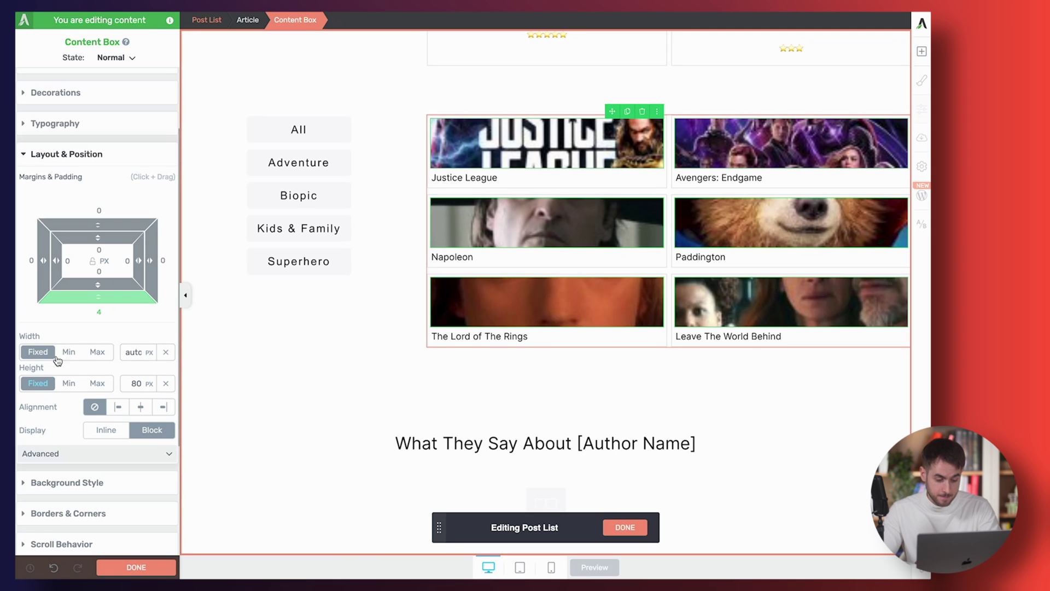
pyautogui.doubleClick(136, 353)
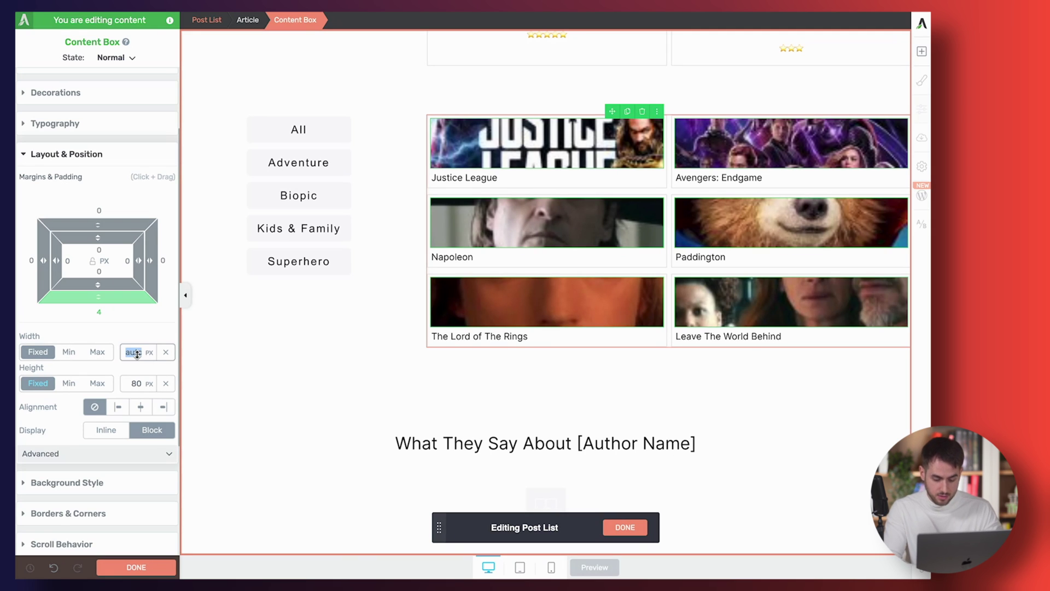
pyautogui.write('800')
pyautogui.doubleClick(132, 383)
pyautogui.press('Down')
pyautogui.write('1200')
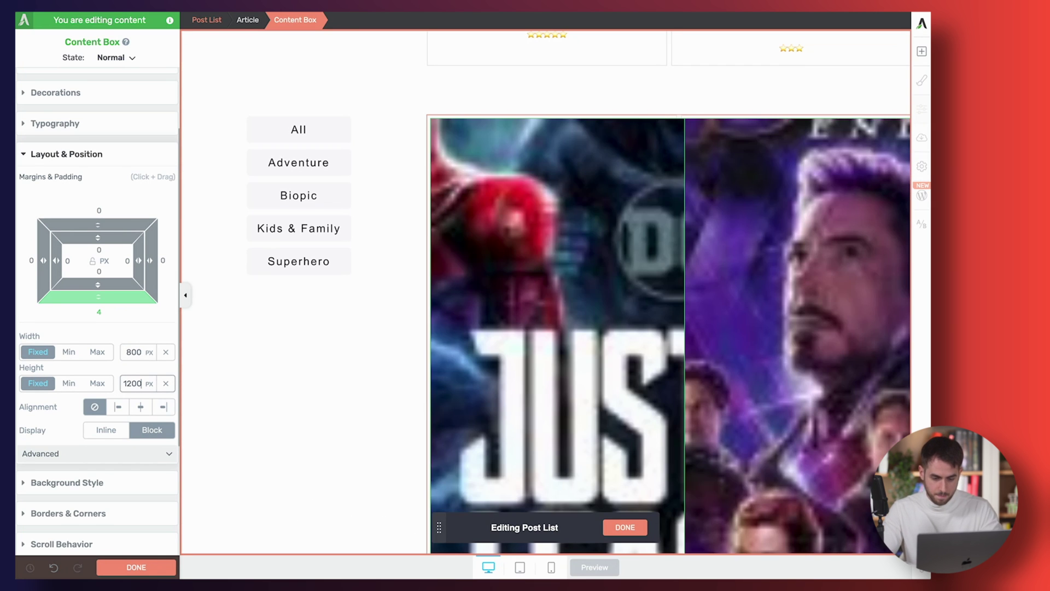
# Reduce the poster content box to 400 px wide and 600 px high
pyautogui.scroll(-4, 558, 303)
pyautogui.scroll(3, 558, 303)
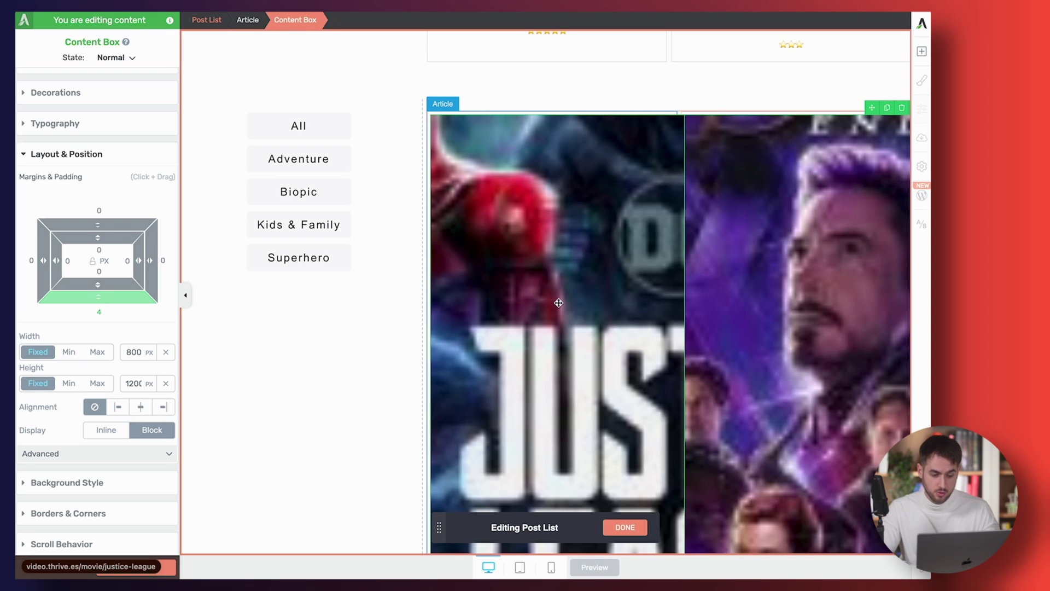
pyautogui.click(139, 351)
pyautogui.doubleClick(133, 351)
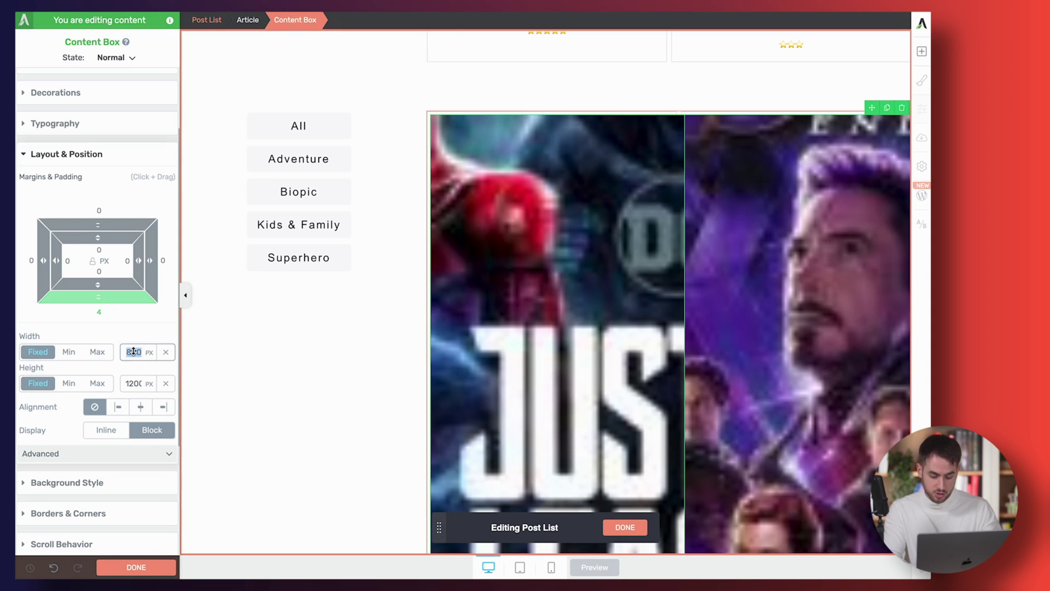
pyautogui.write('400')
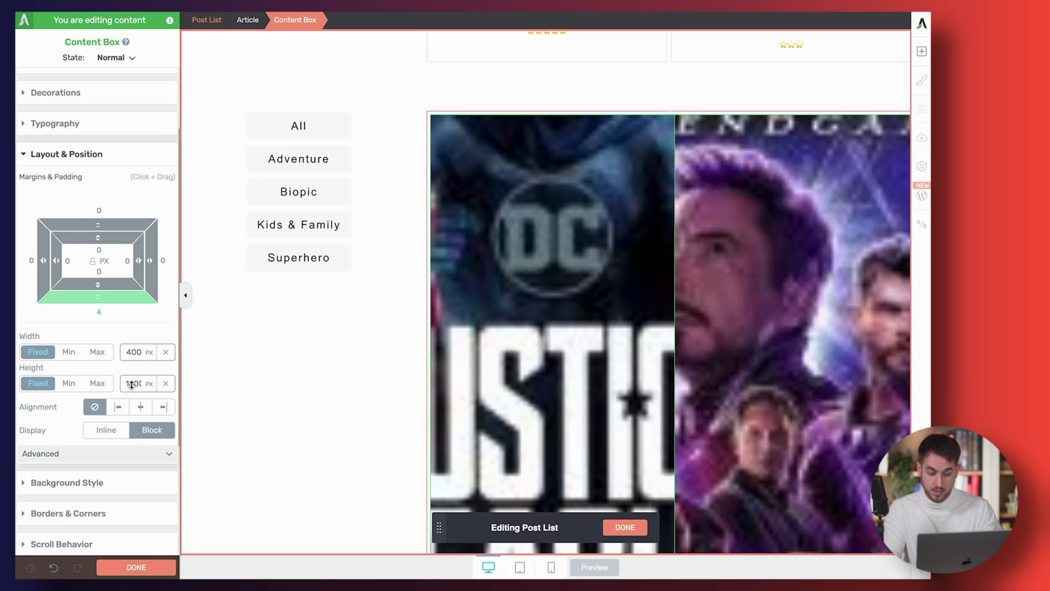
pyautogui.doubleClick(132, 384)
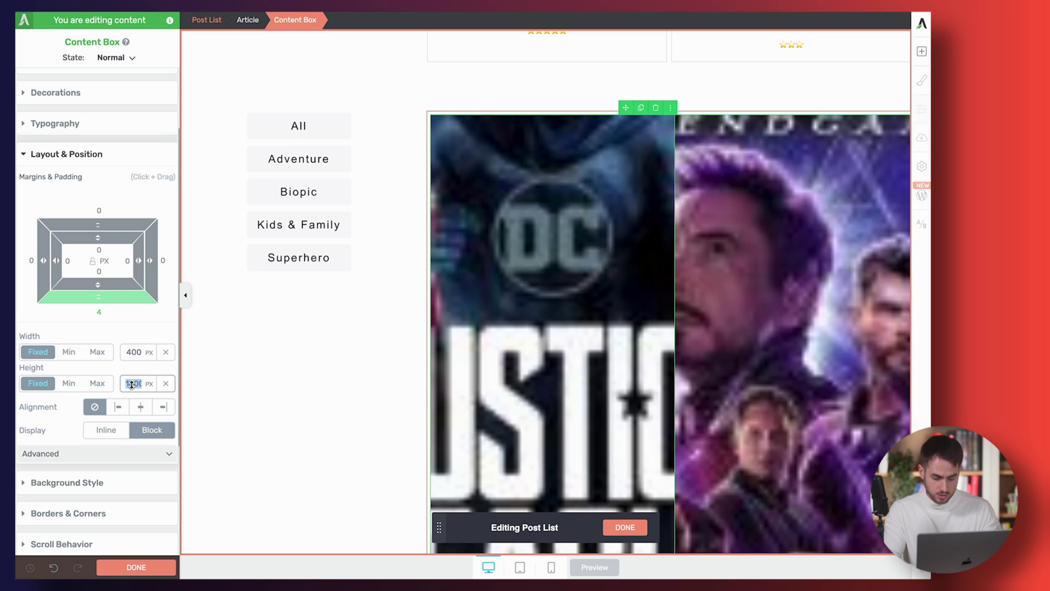
pyautogui.write('600')
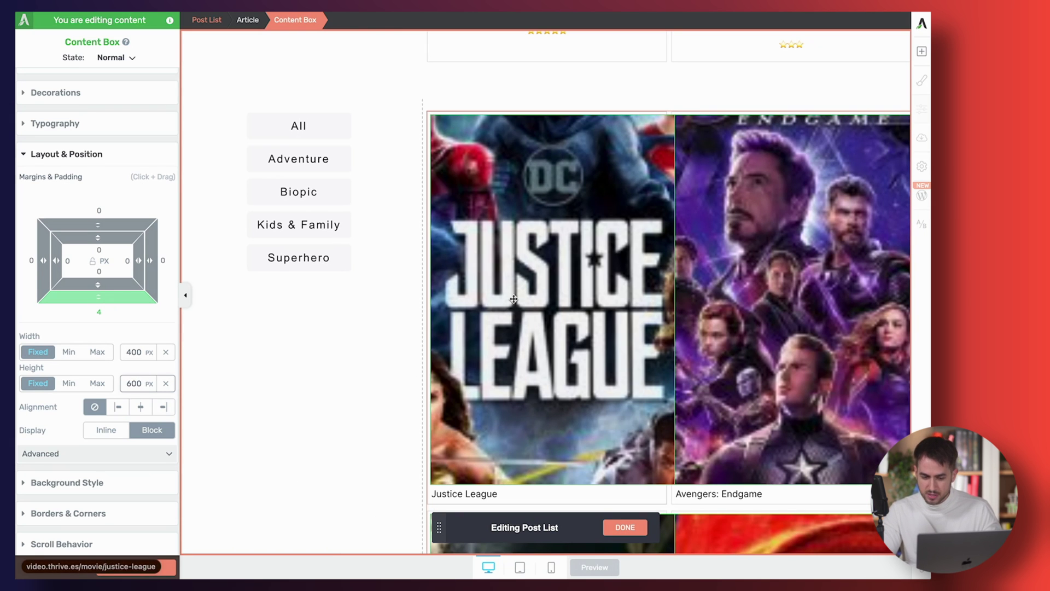
# Set the poster content box's fixed size to 200 px wide and 300 px high
pyautogui.click(133, 352)
pyautogui.write('200')
pyautogui.click(135, 384)
pyautogui.write('300')
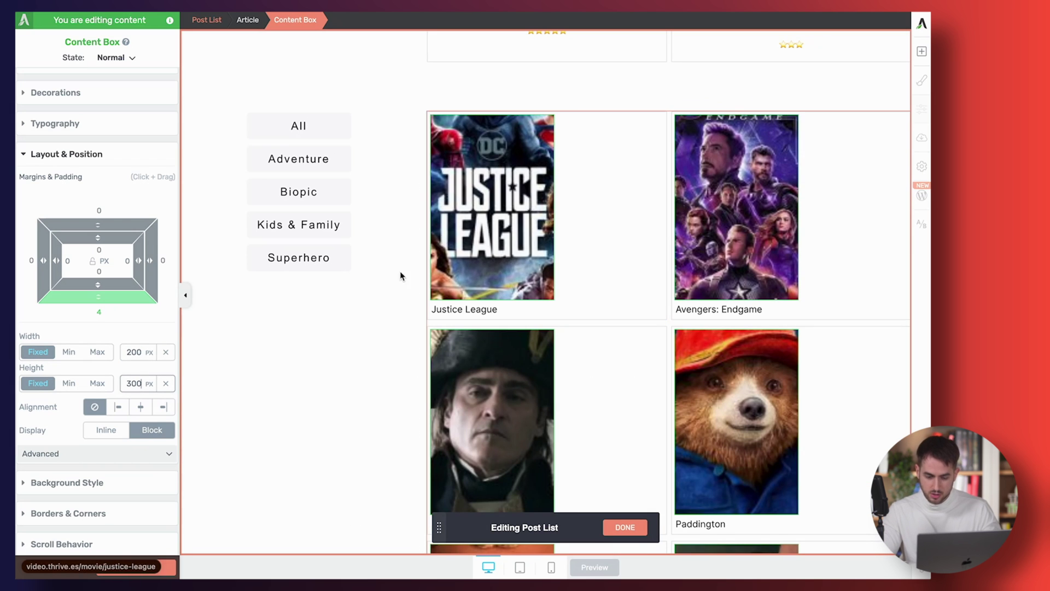
# Change the image size of the poster content box's dynamic featured-image background to Large and apply it
pyautogui.scroll(-4, 373, 326)
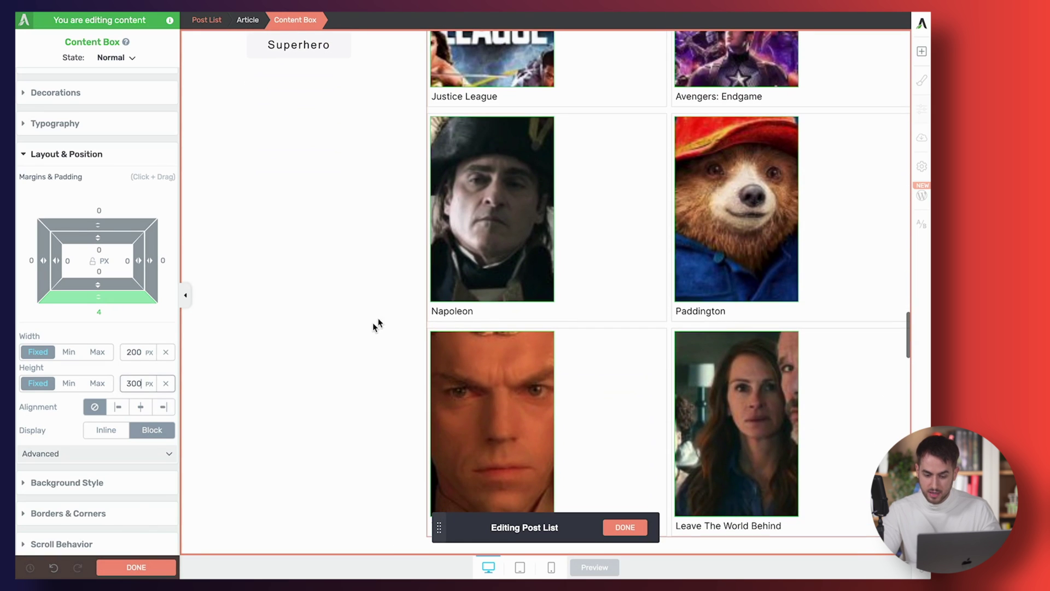
pyautogui.scroll(-2, 616, 167)
pyautogui.scroll(10, 616, 168)
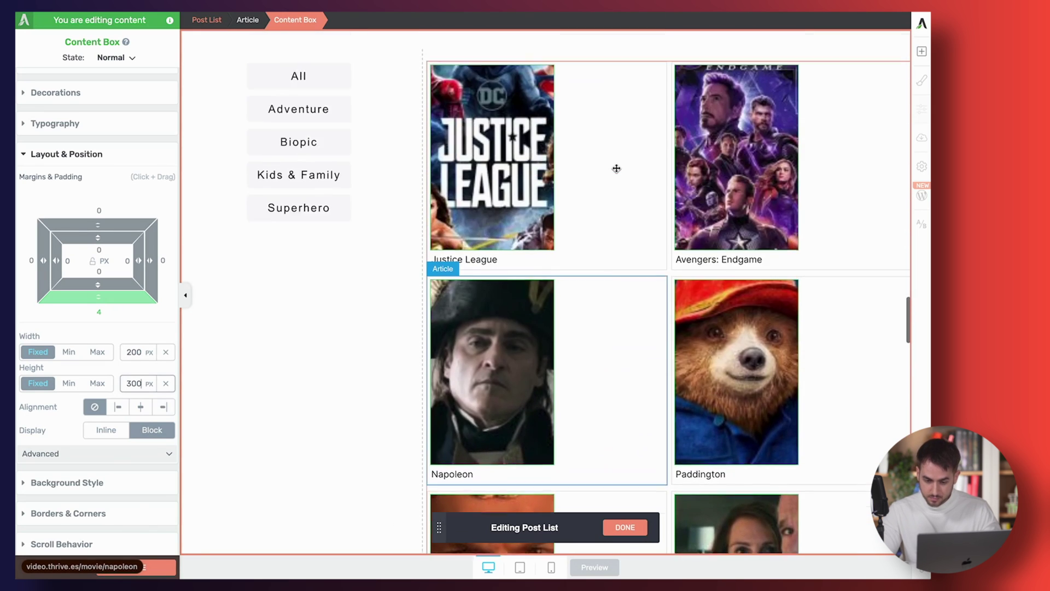
pyautogui.scroll(-5, 616, 171)
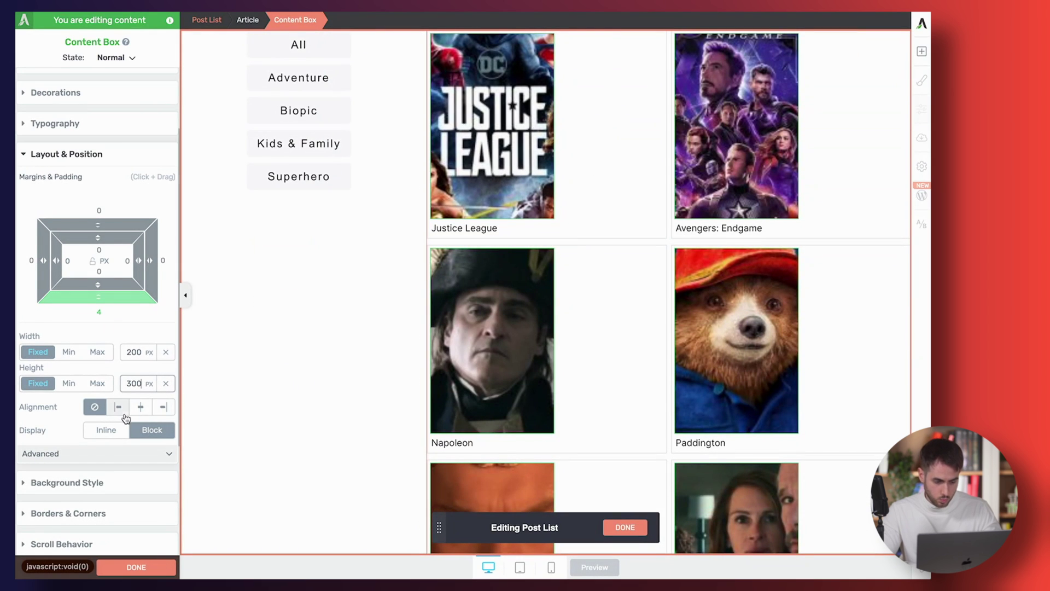
pyautogui.click(86, 427)
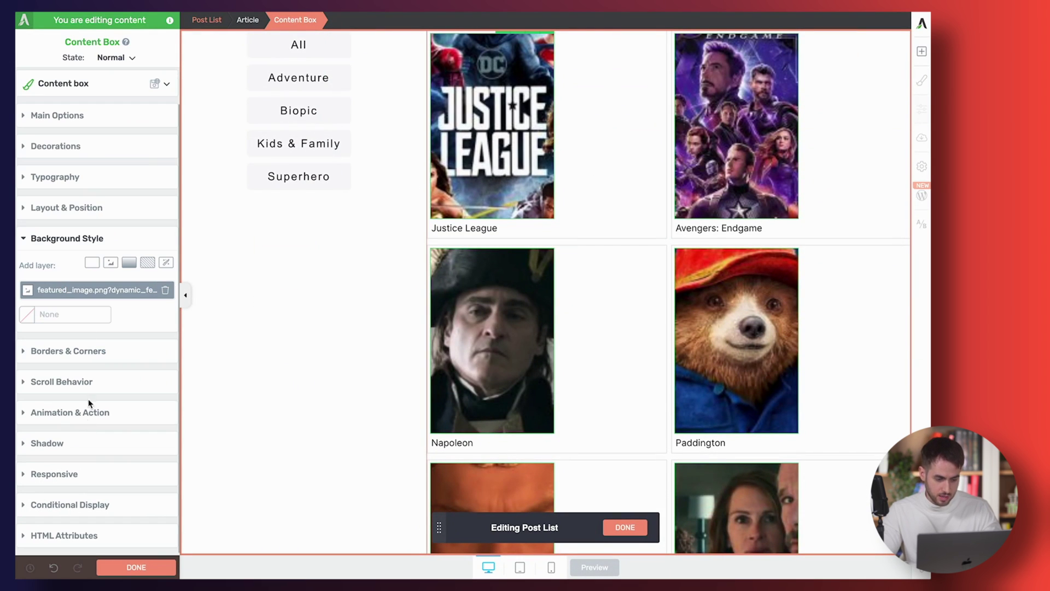
pyautogui.click(90, 290)
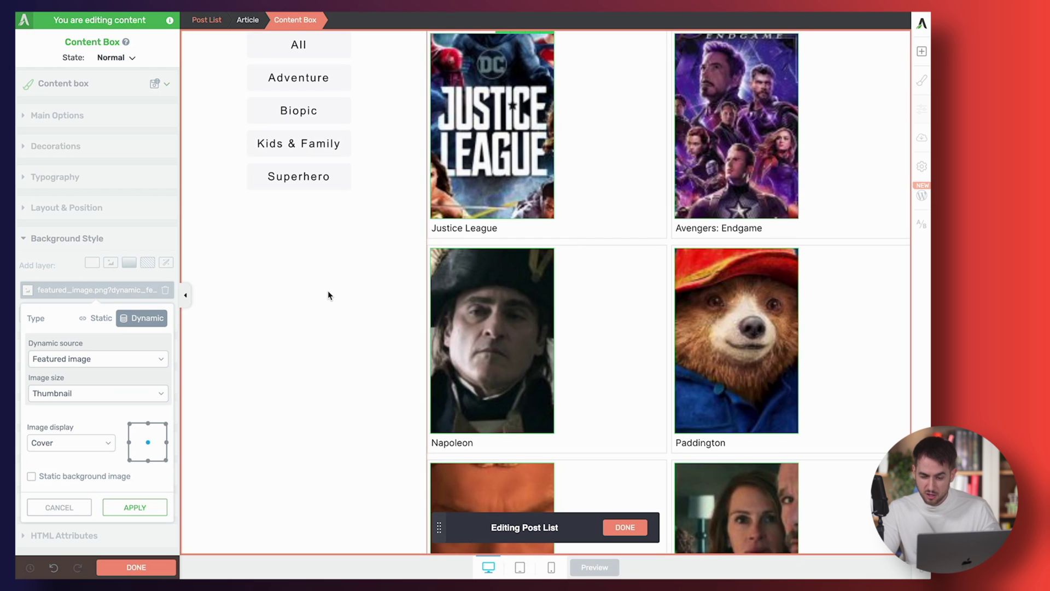
pyautogui.click(93, 392)
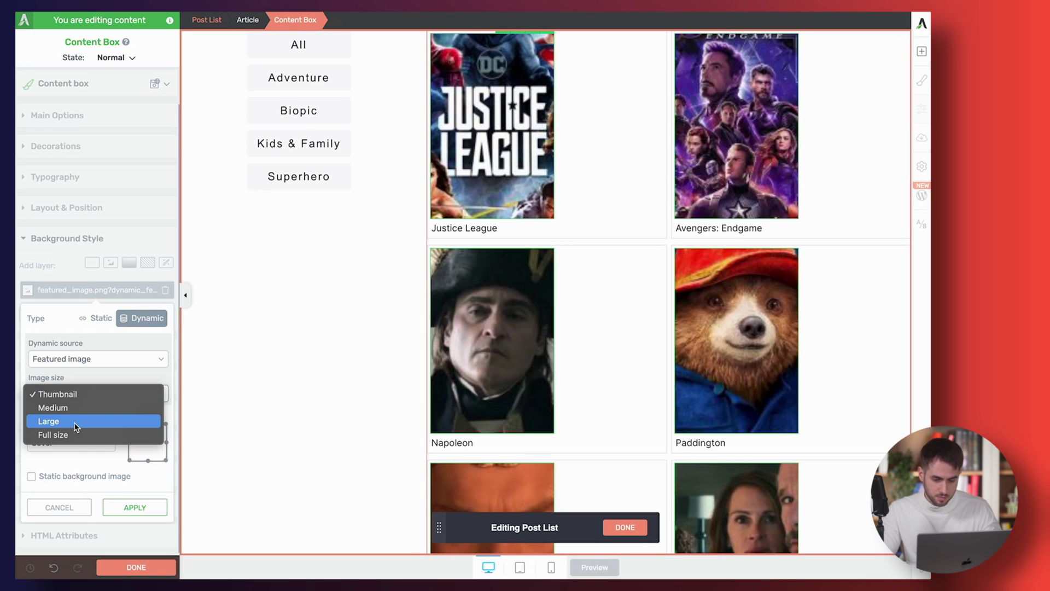
pyautogui.press('Escape')
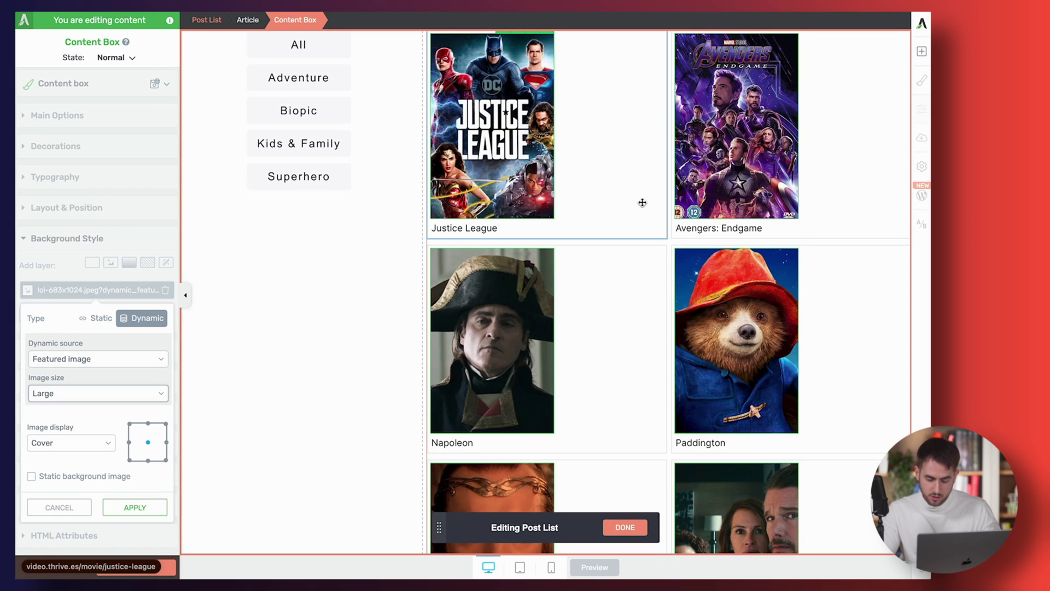
pyautogui.click(134, 507)
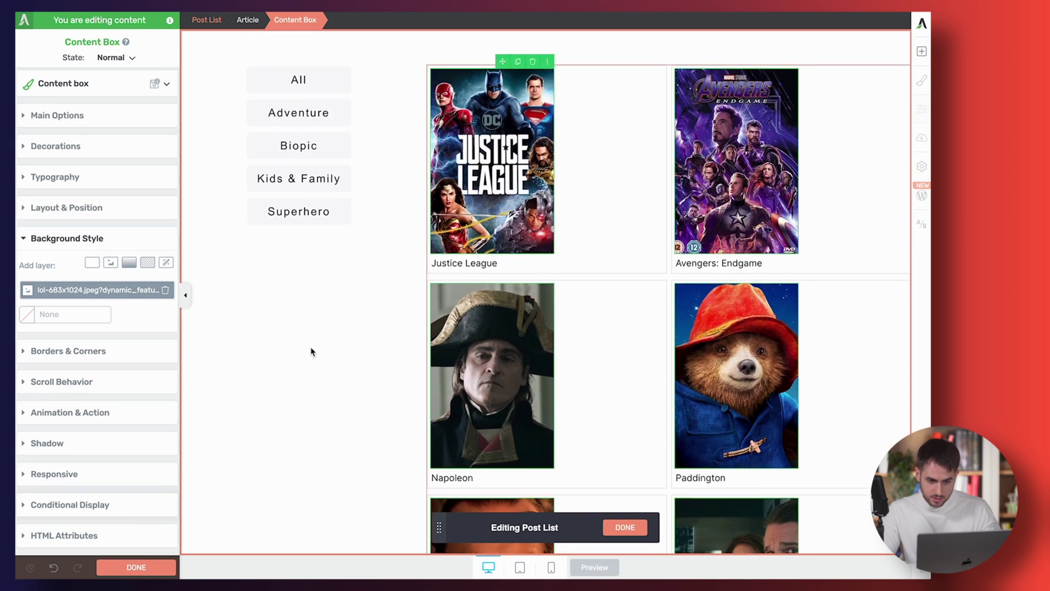
pyautogui.click(89, 121)
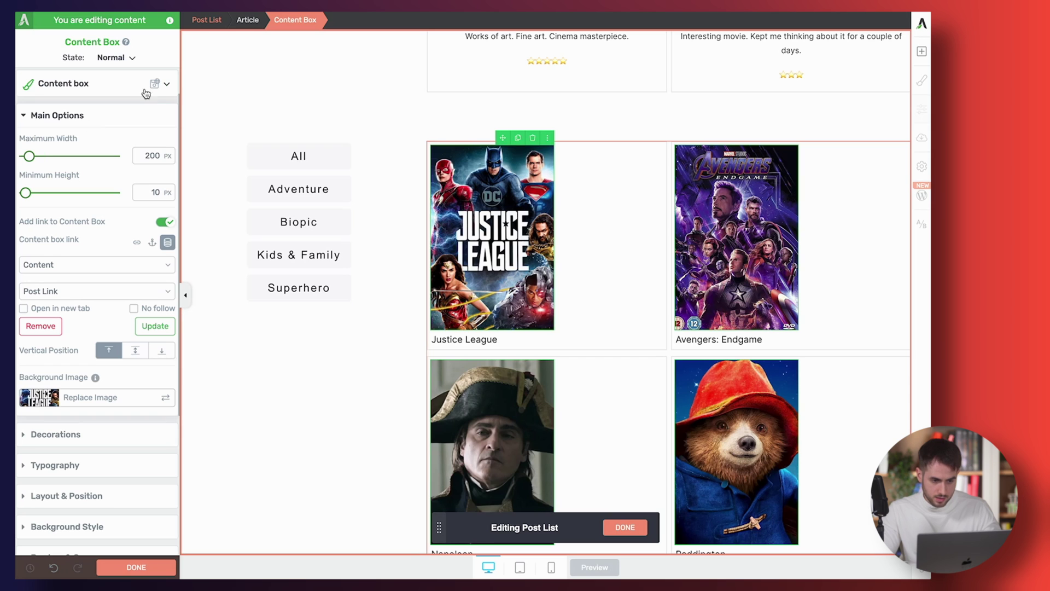
pyautogui.click(613, 270)
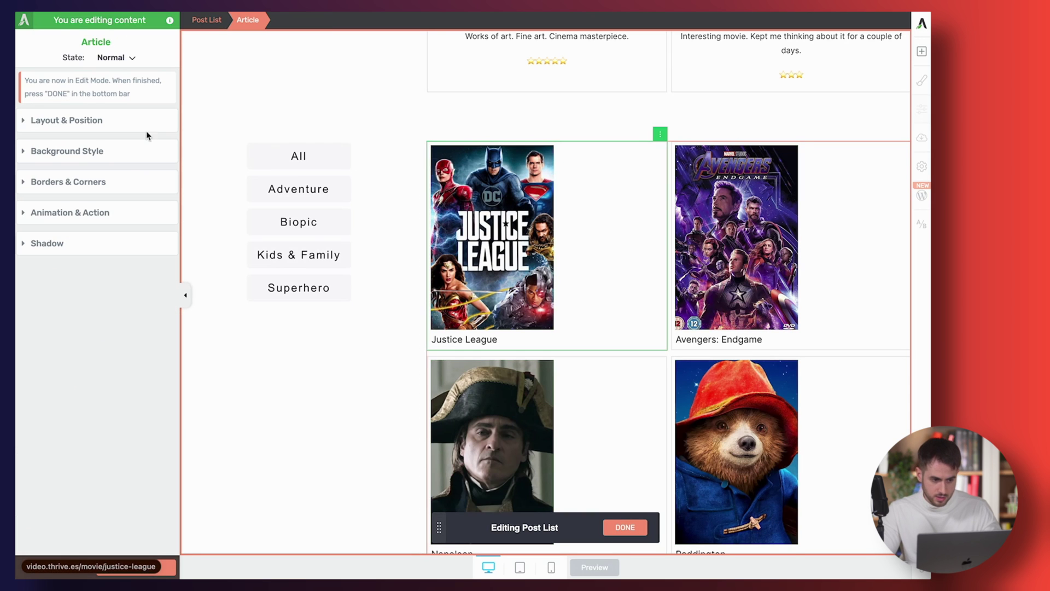
pyautogui.click(212, 21)
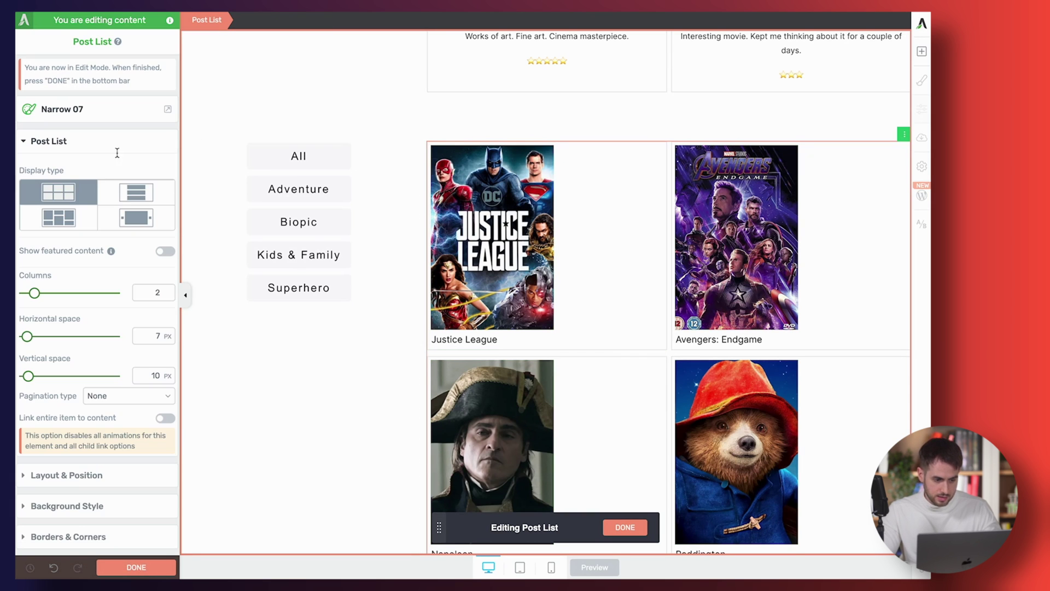
# Format the movie title text under the poster as Heading 1
pyautogui.click(464, 339)
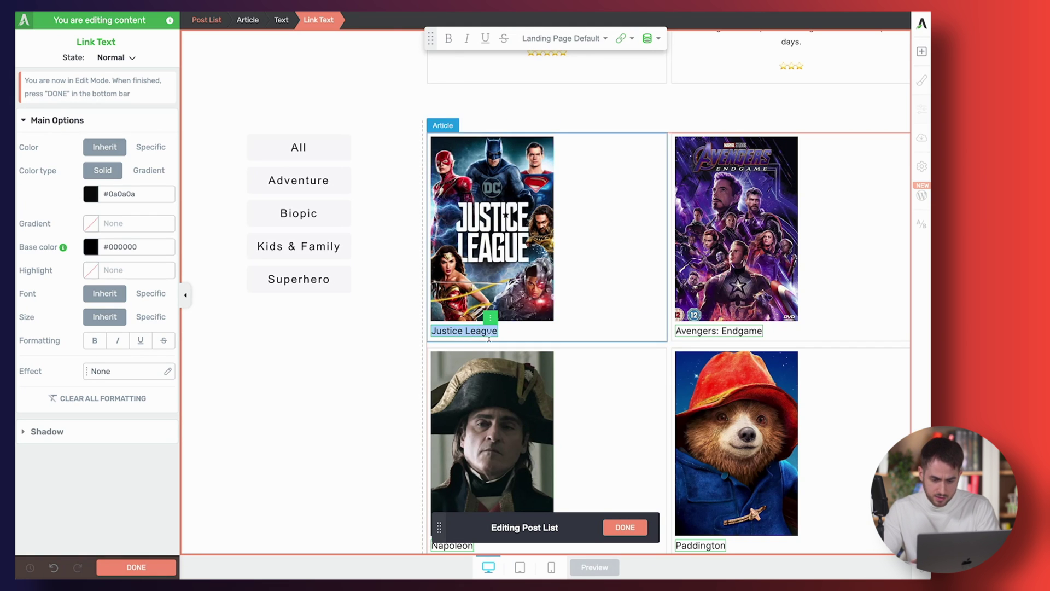
pyautogui.click(512, 334)
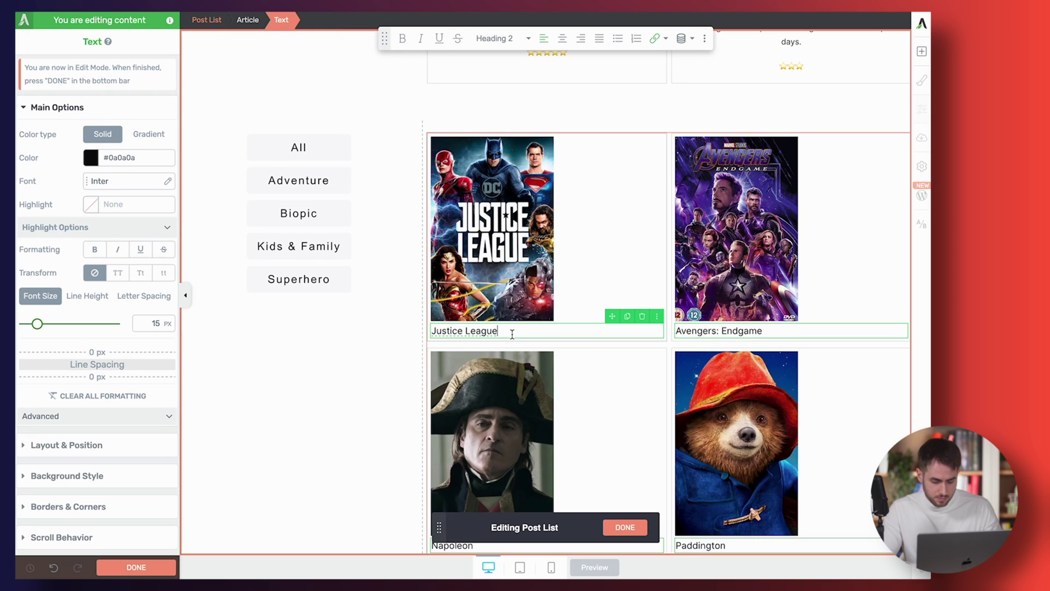
pyautogui.tripleClick(513, 334)
pyautogui.click(499, 37)
pyautogui.click(507, 117)
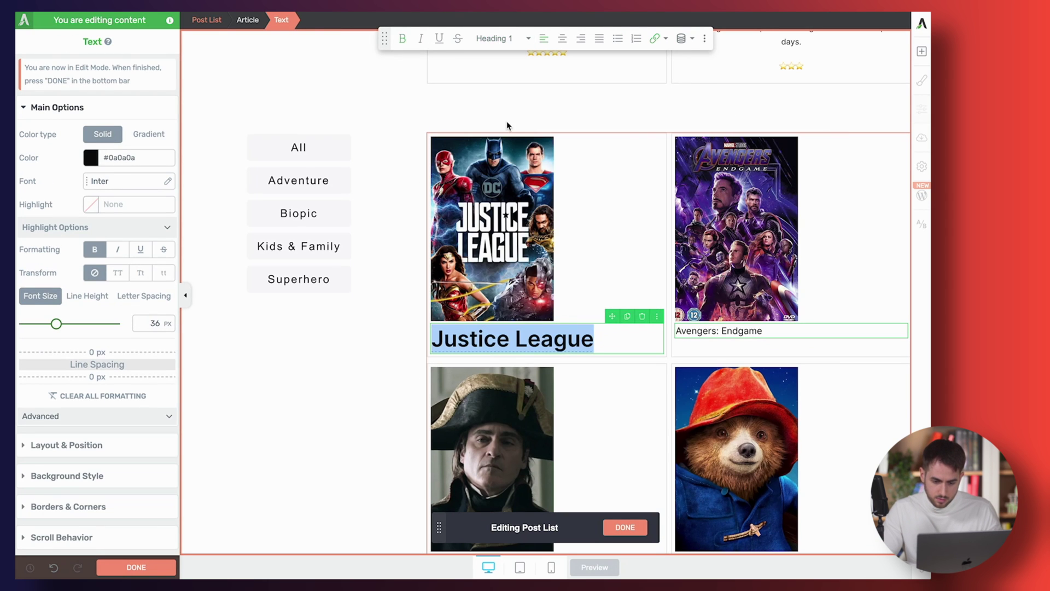
# Give the poster content box a 12 px bottom margin and align it to the center
pyautogui.click(521, 238)
pyautogui.scroll(-3, 68, 503)
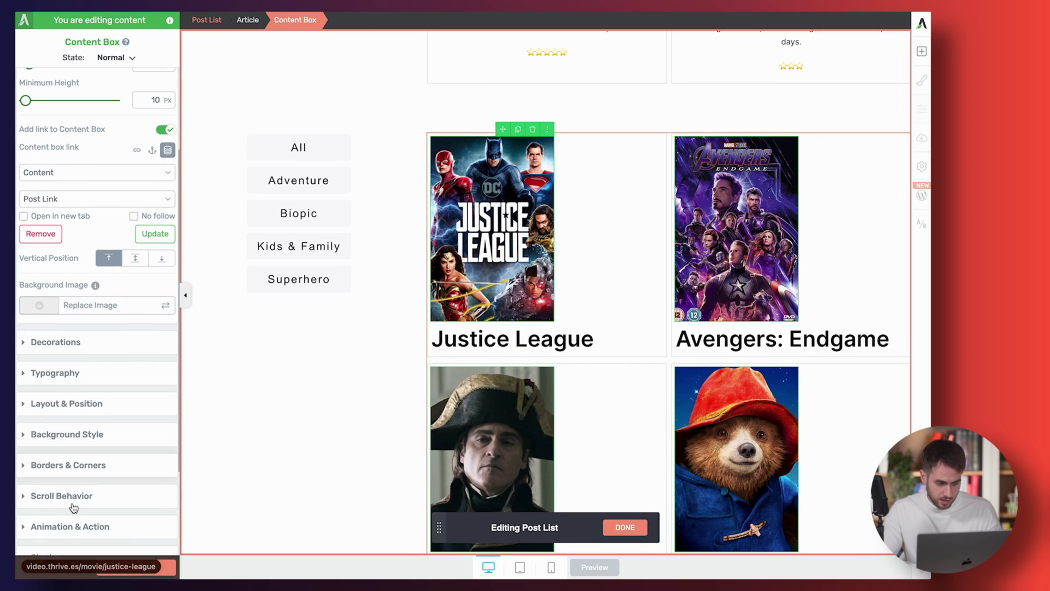
pyautogui.click(82, 403)
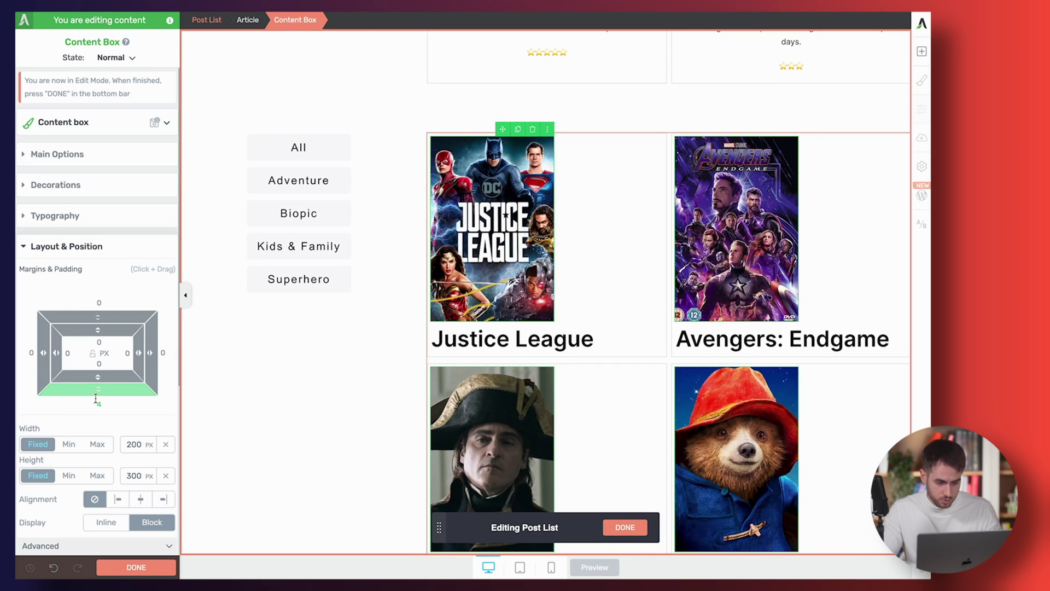
pyautogui.press('BackSpace')
pyautogui.write('2')
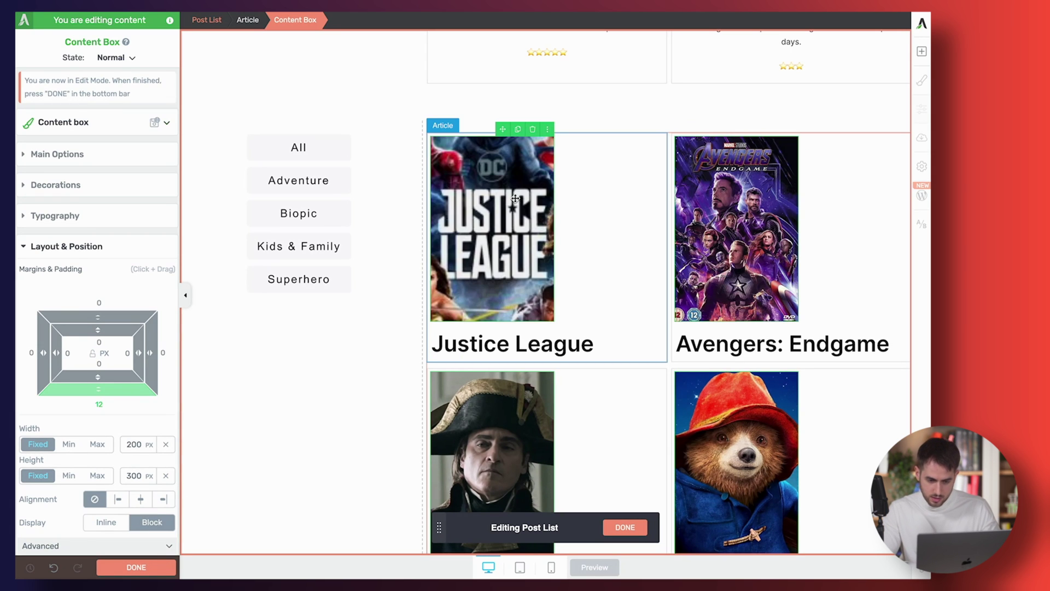
pyautogui.scroll(-3, 123, 365)
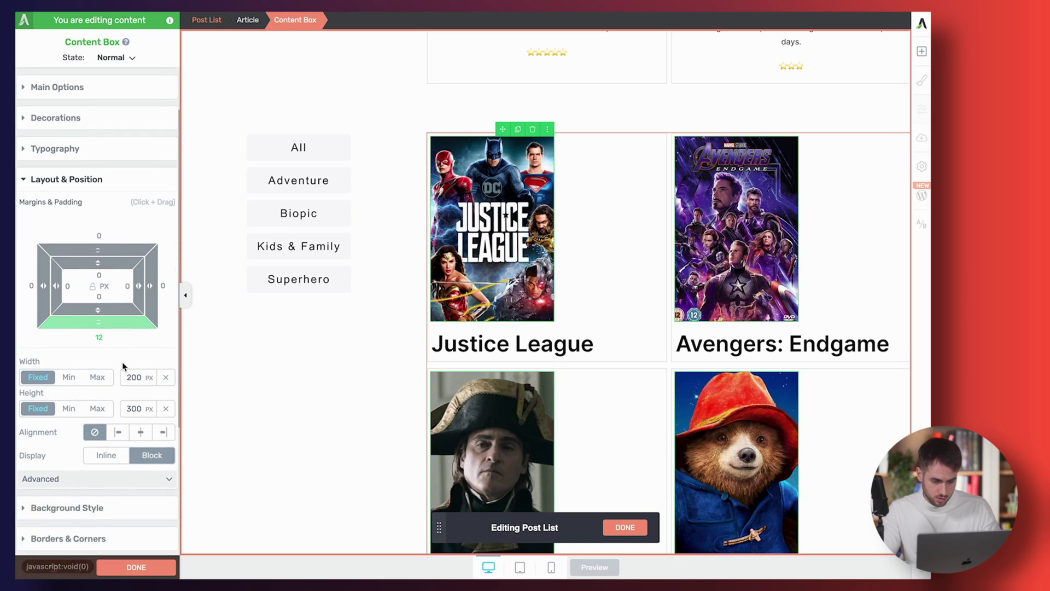
pyautogui.click(149, 421)
# Center-align the movie title heading beneath the poster
pyautogui.doubleClick(545, 350)
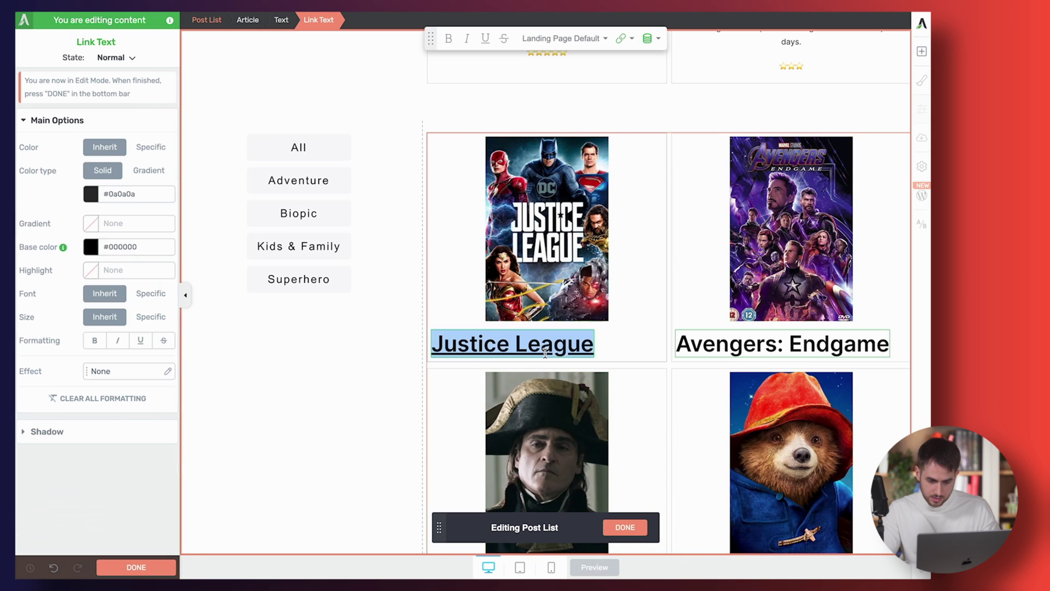
pyautogui.click(622, 346)
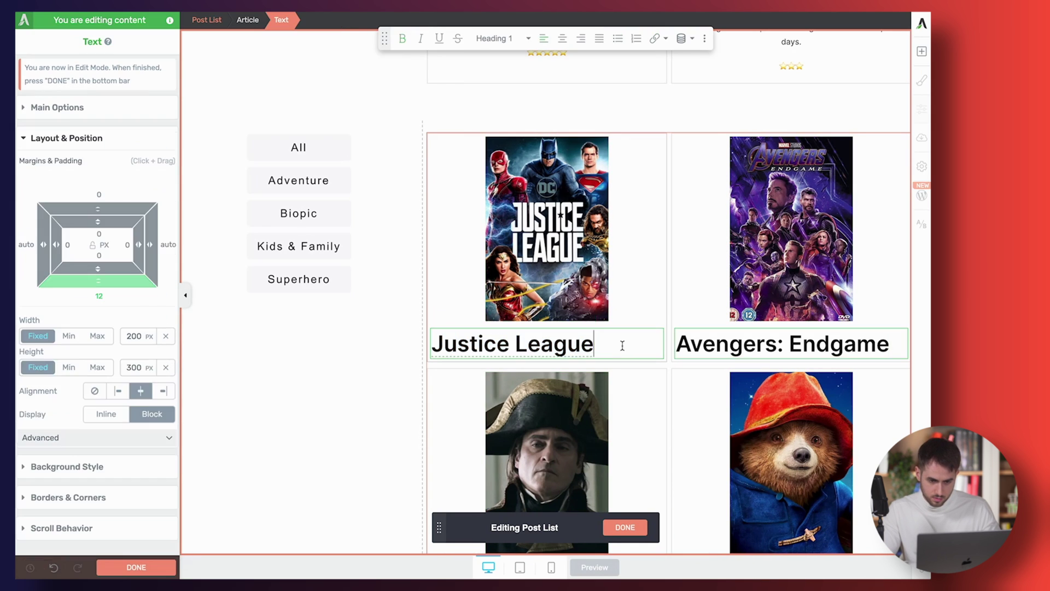
pyautogui.tripleClick(622, 345)
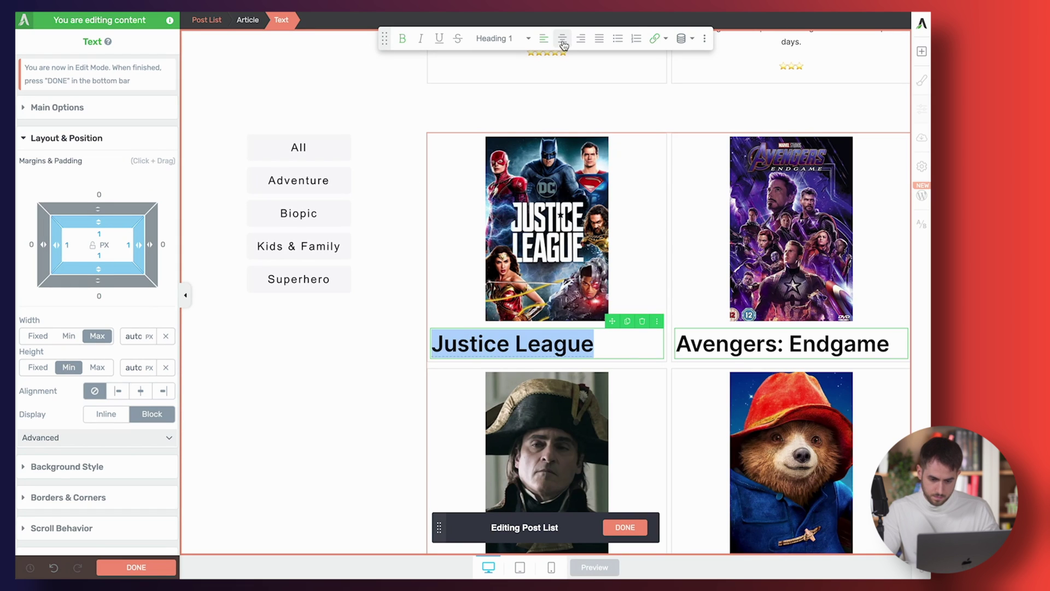
pyautogui.click(562, 38)
# Add a text element below the movie title and center its text
pyautogui.click(922, 51)
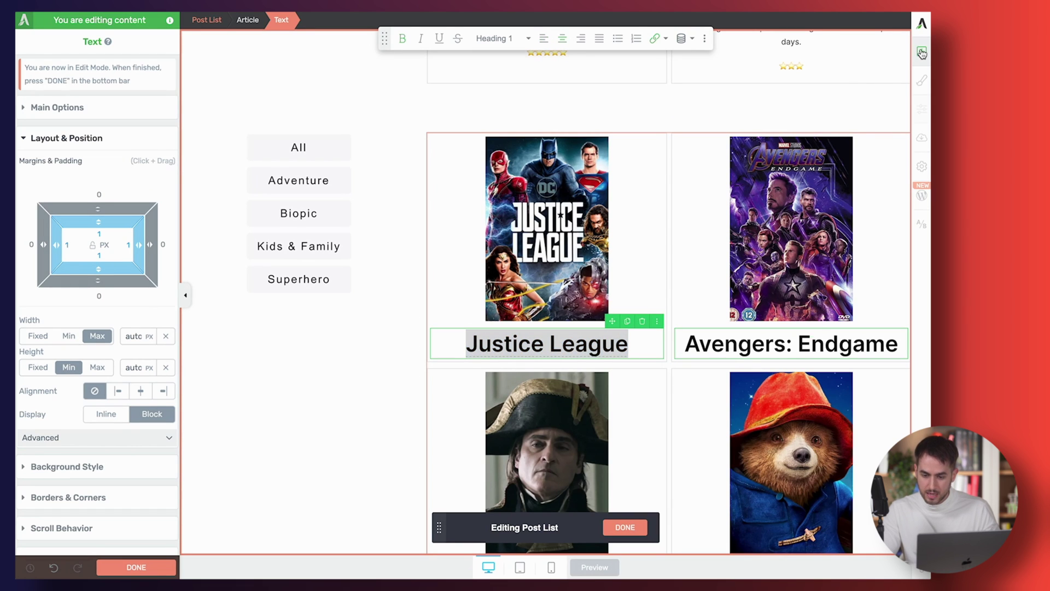
pyautogui.moveTo(810, 378); pyautogui.dragTo(572, 368)
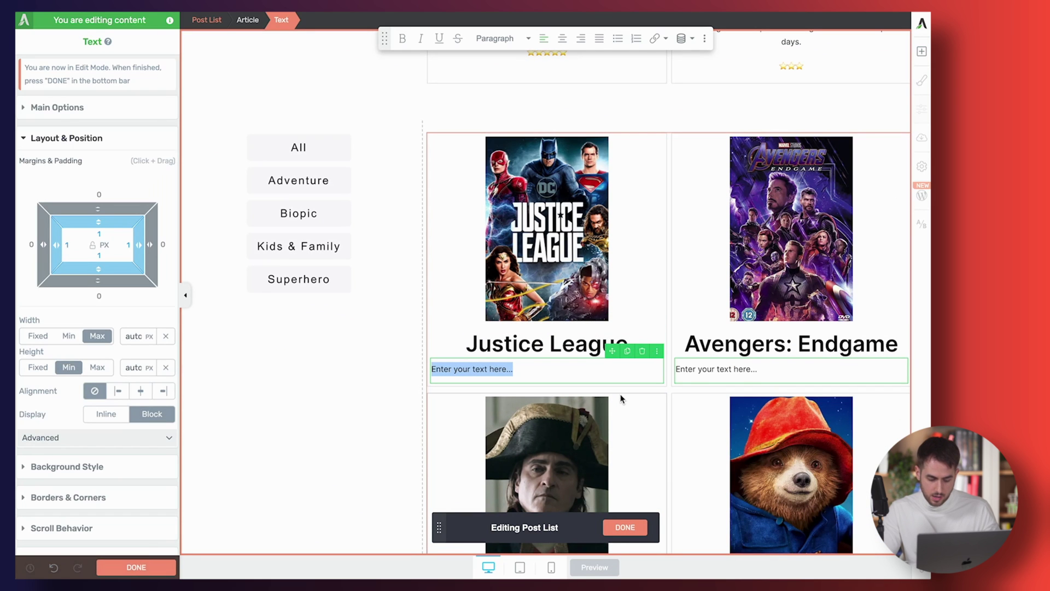
pyautogui.click(561, 38)
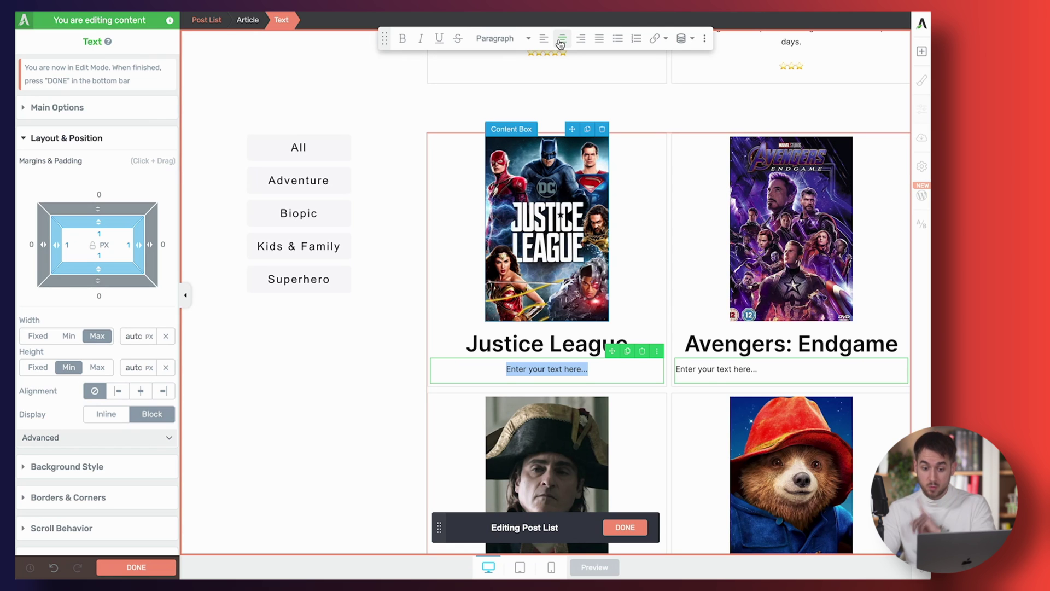
# Replace the placeholder text below the title with dynamic text from the Movie Snippet custom field
pyautogui.click(681, 38)
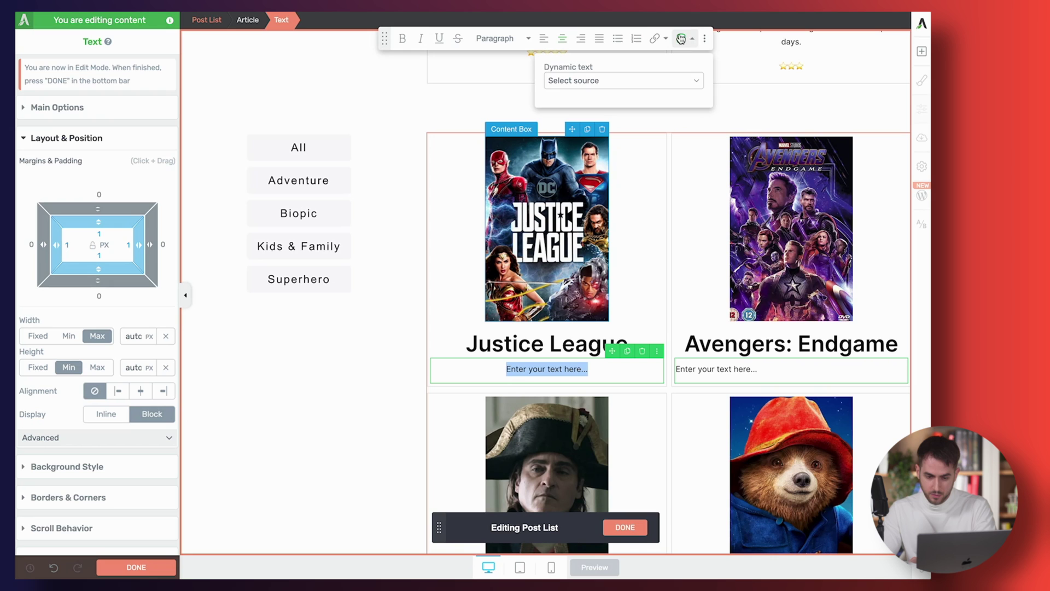
pyautogui.click(607, 80)
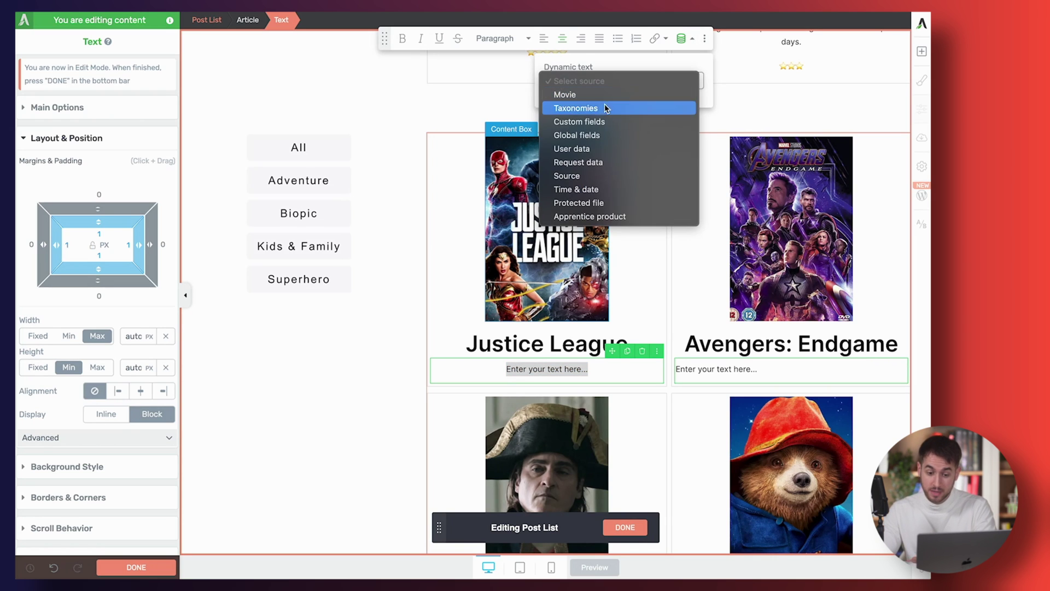
pyautogui.click(600, 122)
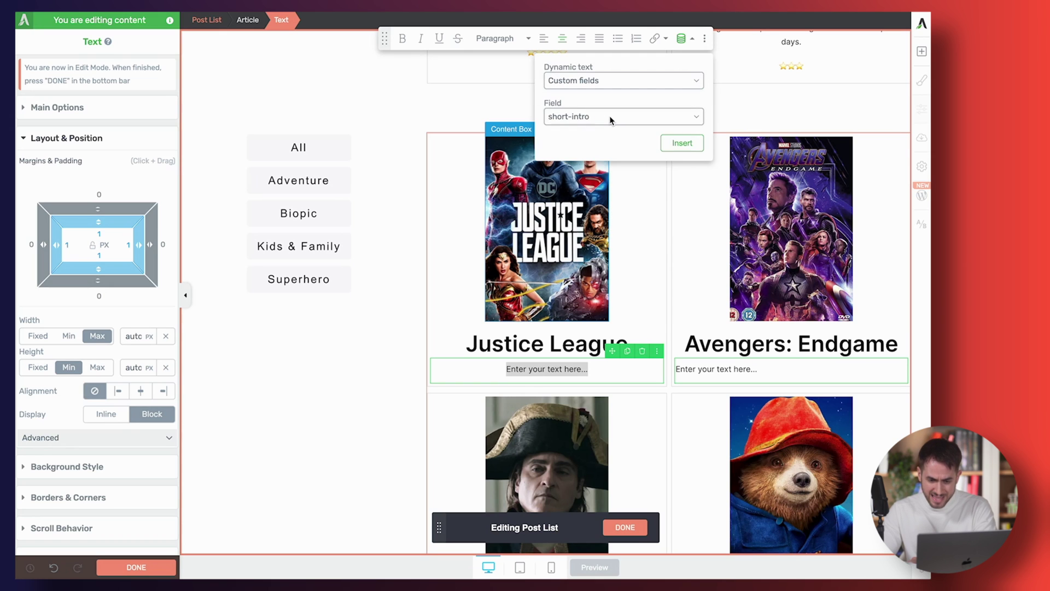
pyautogui.click(609, 116)
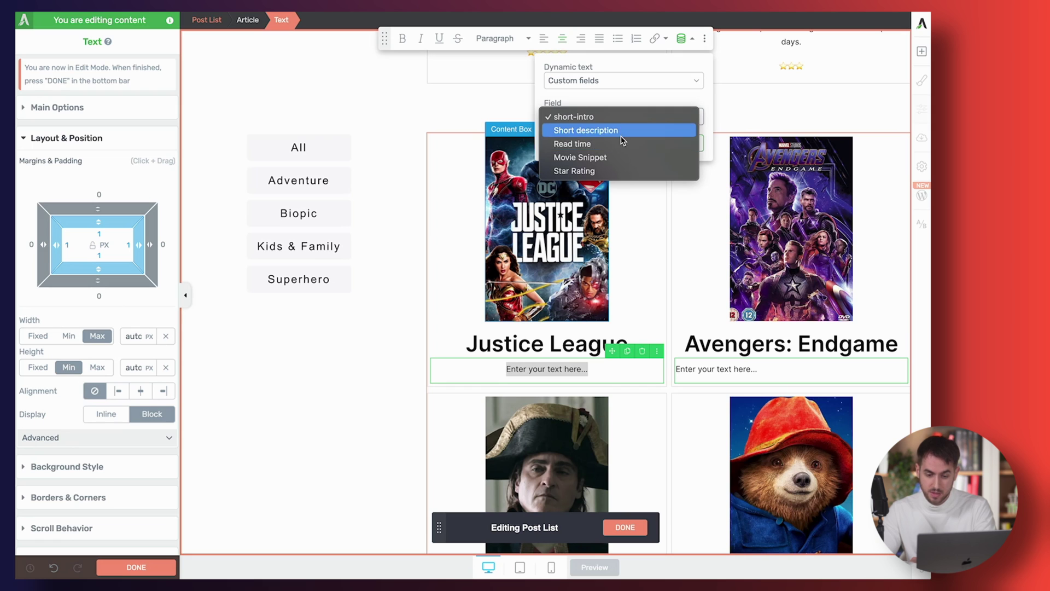
pyautogui.click(611, 157)
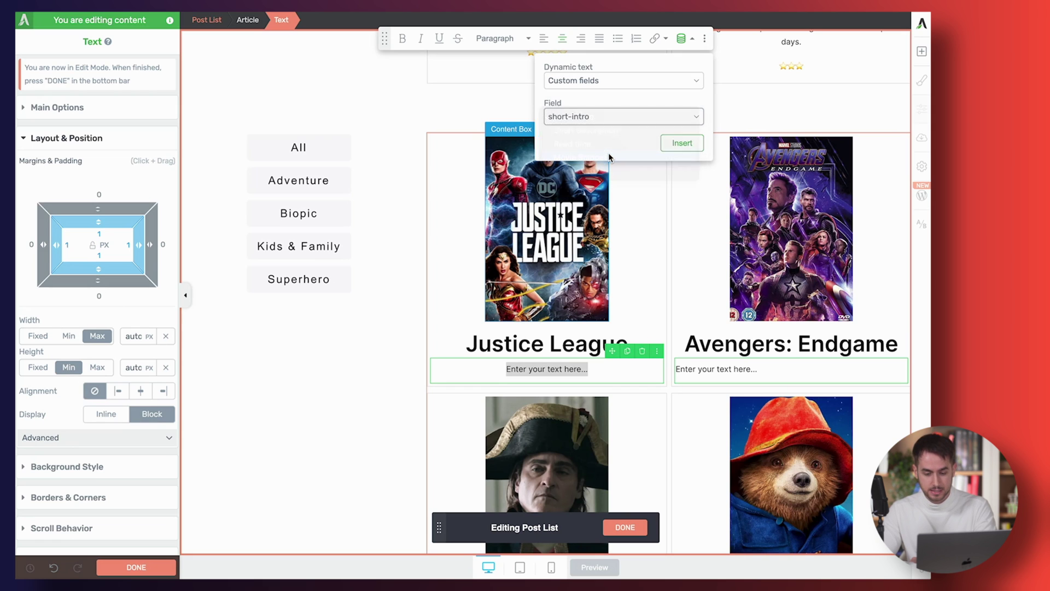
pyautogui.click(678, 145)
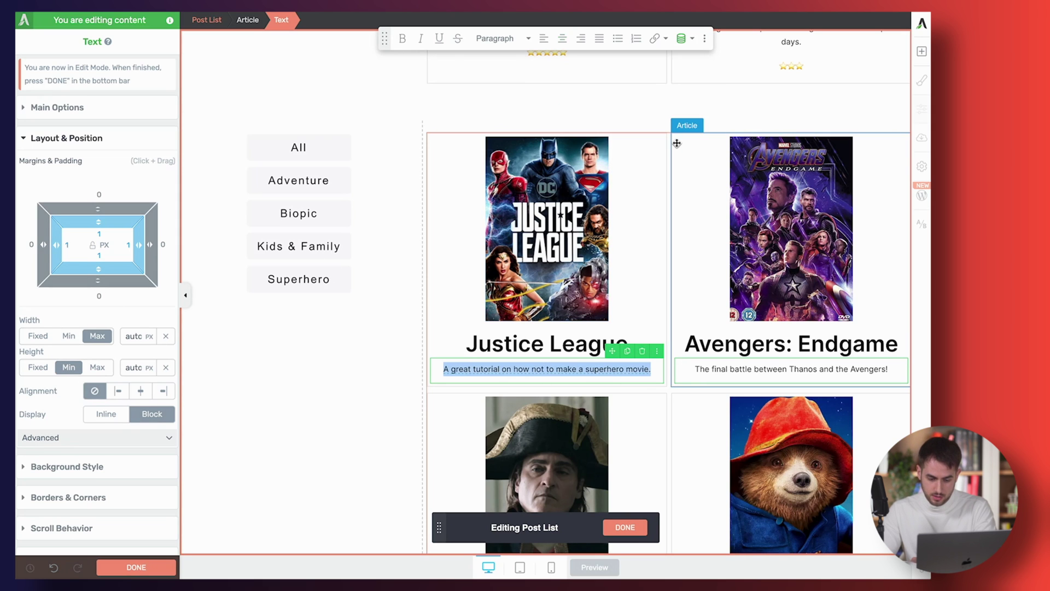
# Look through the movie list to check the snippet text under each title
pyautogui.scroll(-2, 391, 324)
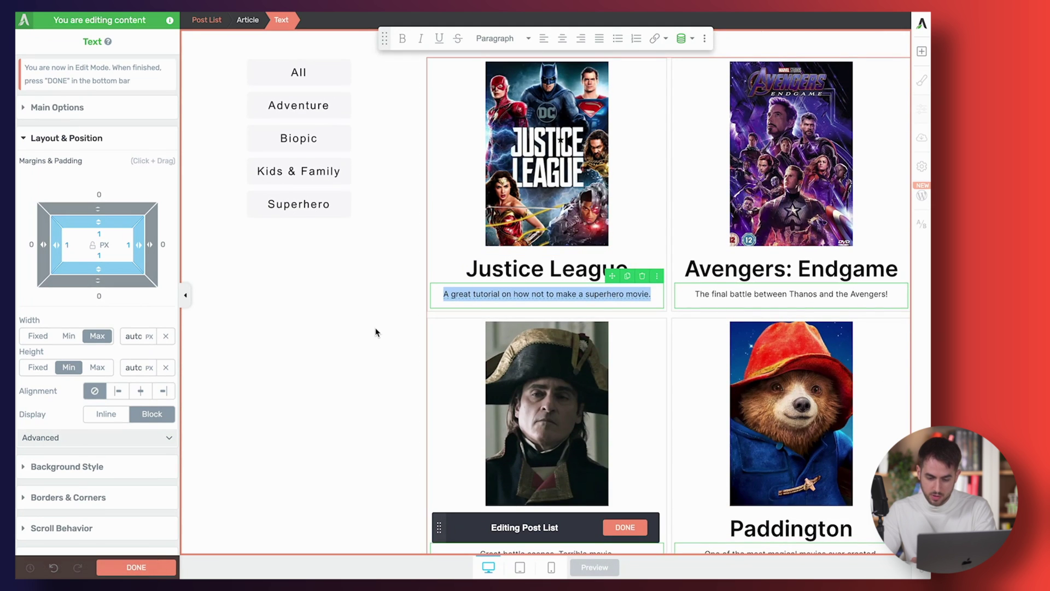
pyautogui.scroll(-1, 375, 331)
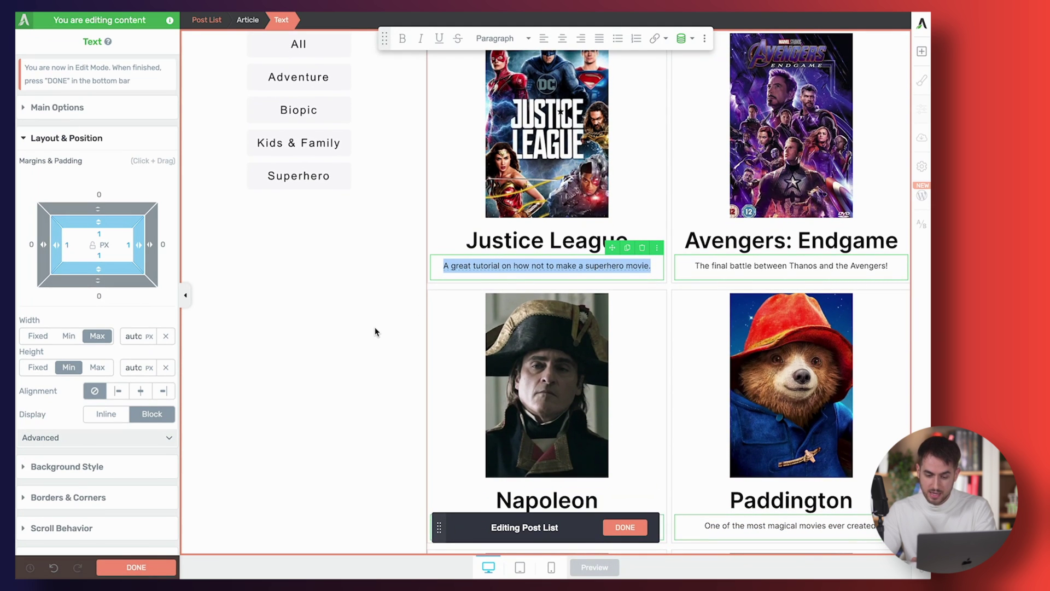
pyautogui.scroll(-1, 375, 331)
pyautogui.scroll(2, 375, 331)
pyautogui.scroll(-1, 375, 331)
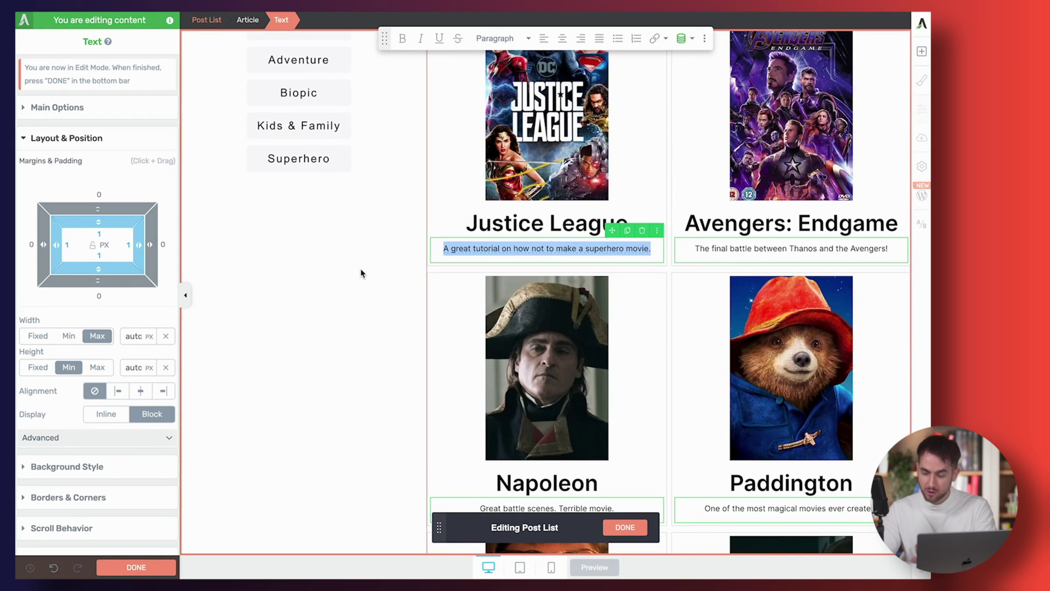
pyautogui.scroll(-2, 362, 274)
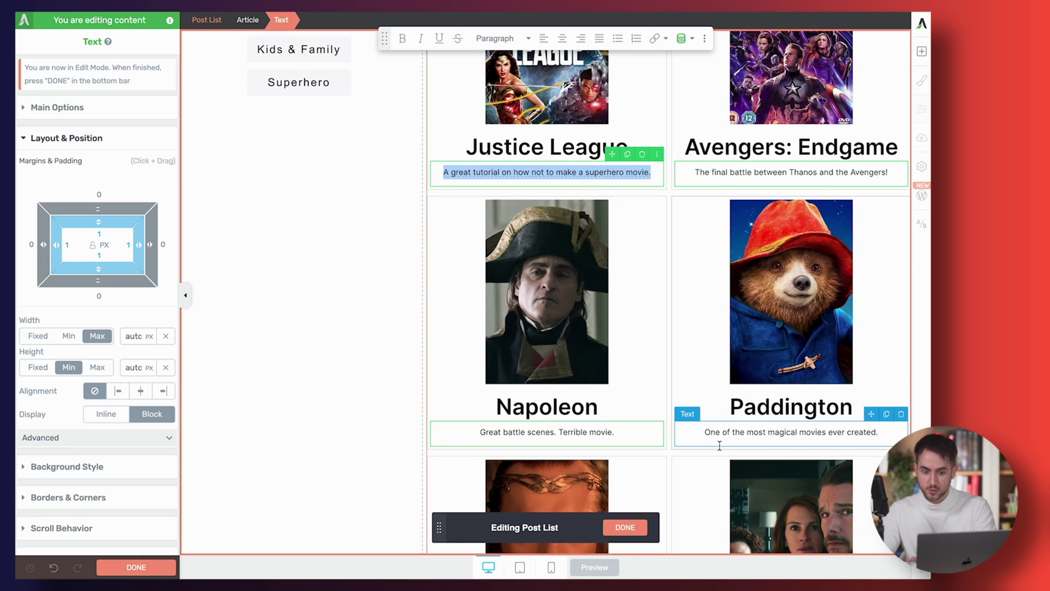
pyautogui.scroll(-4, 719, 446)
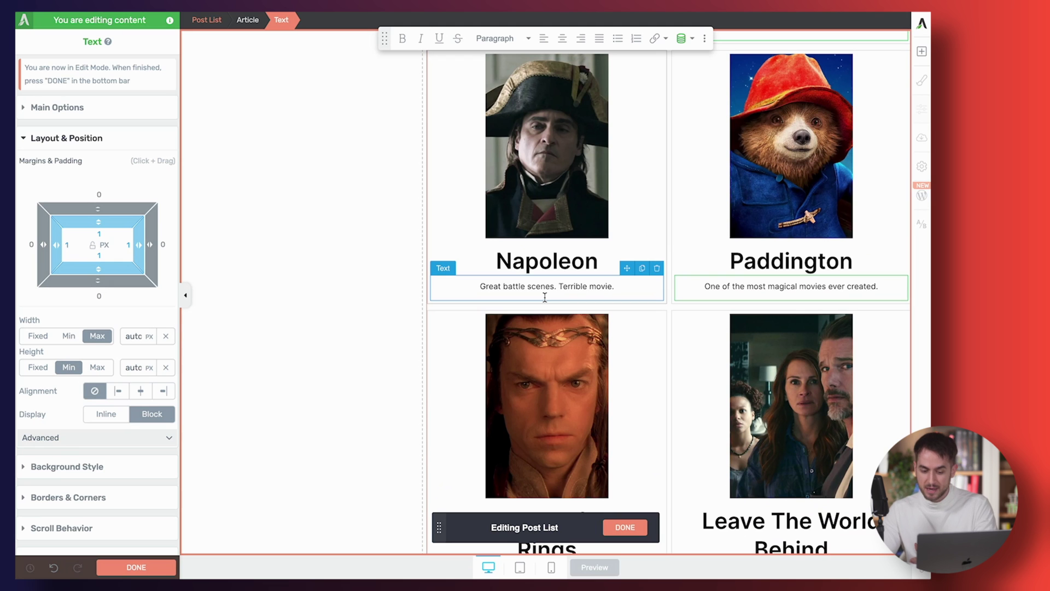
pyautogui.scroll(3, 441, 294)
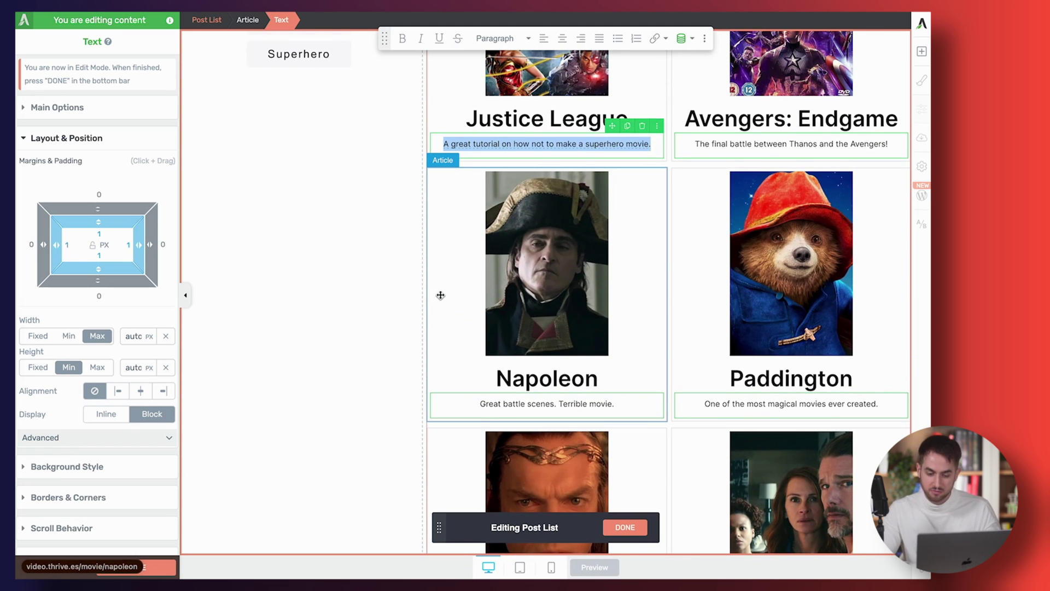
pyautogui.scroll(5, 440, 295)
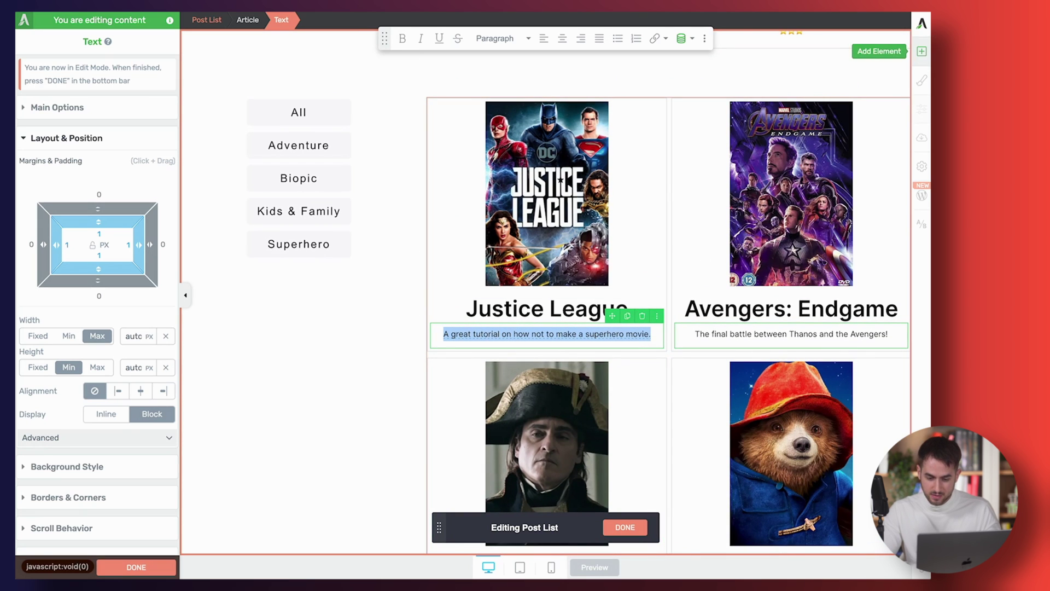
# Duplicate the snippet text element and switch the copy's dynamic custom field to Star Rating
pyautogui.click(627, 317)
pyautogui.tripleClick(574, 361)
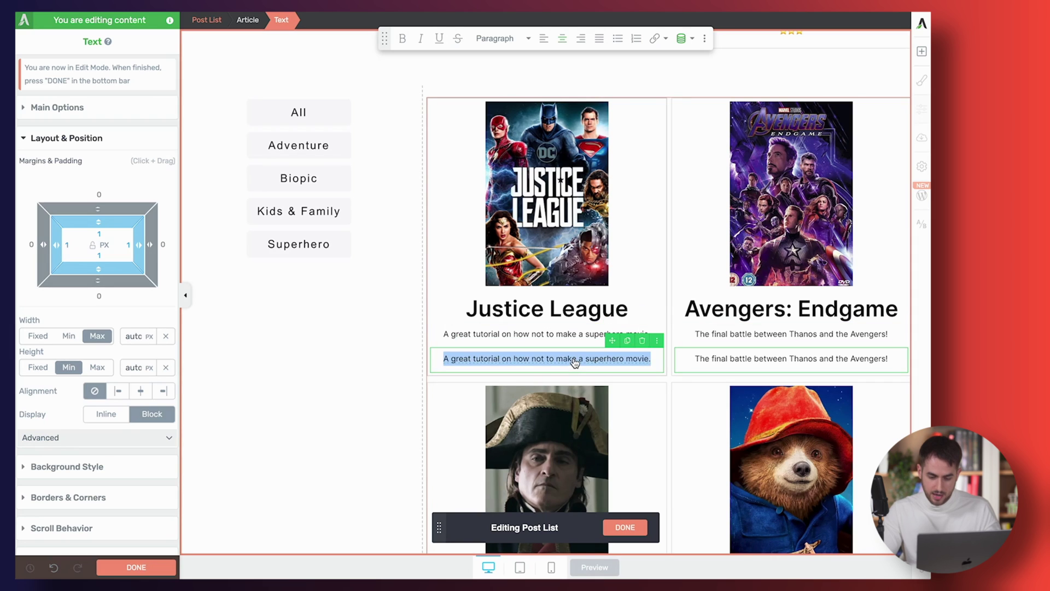
pyautogui.click(691, 41)
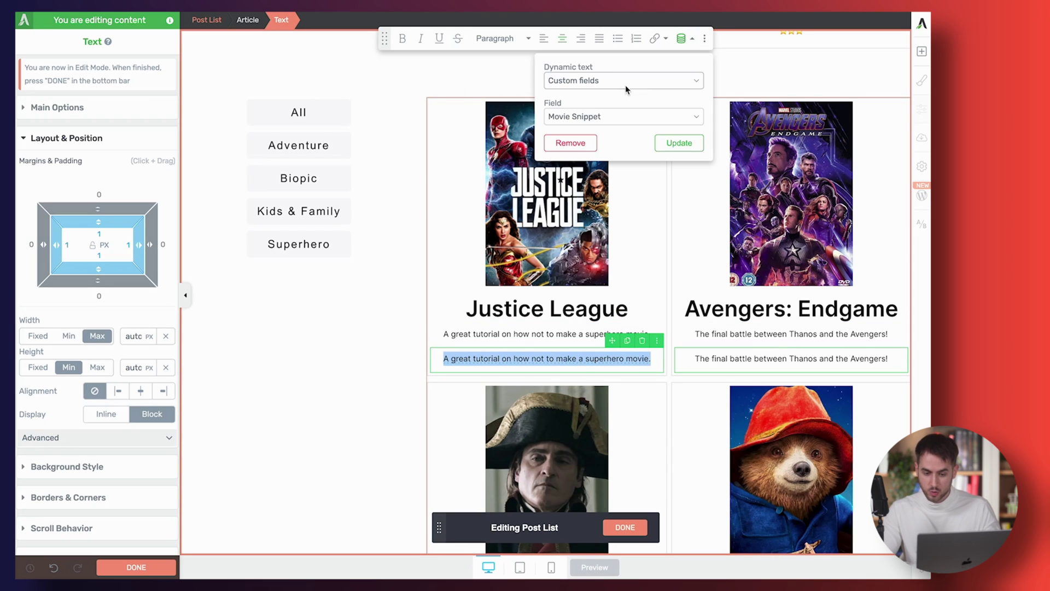
pyautogui.click(598, 116)
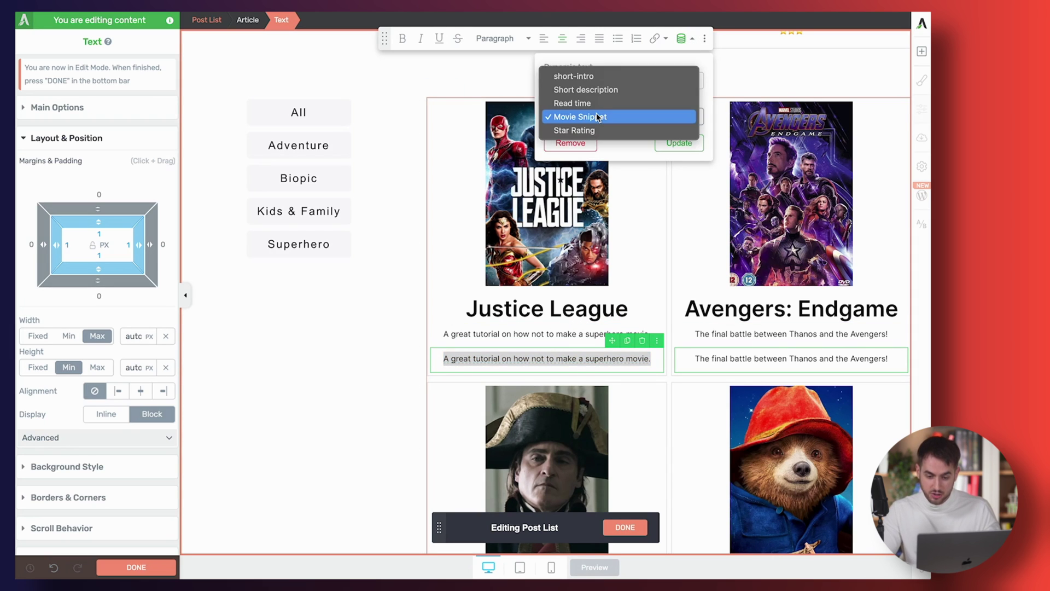
pyautogui.click(598, 130)
pyautogui.click(668, 145)
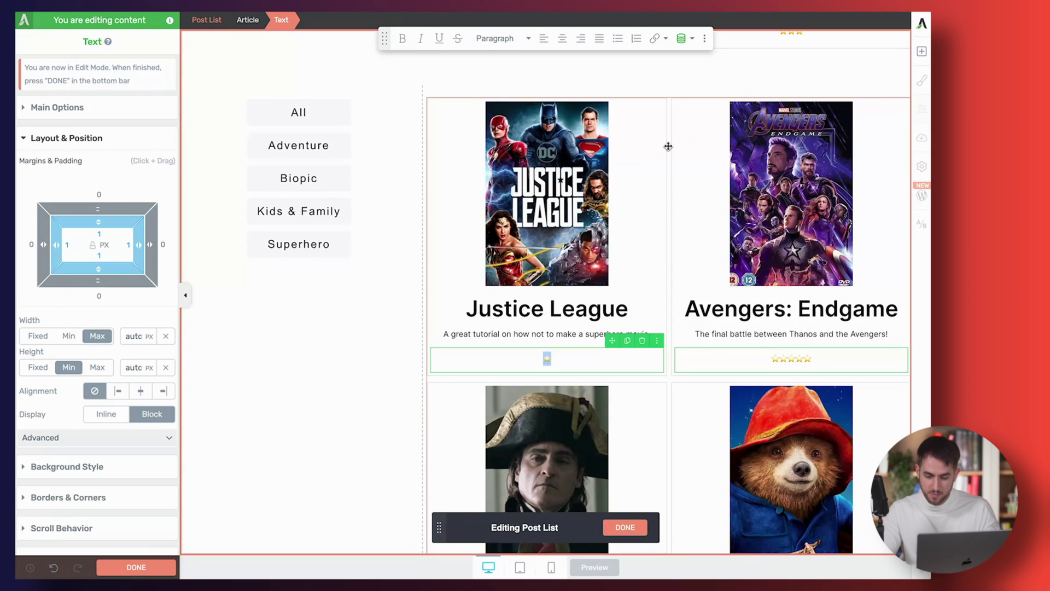
pyautogui.click(660, 379)
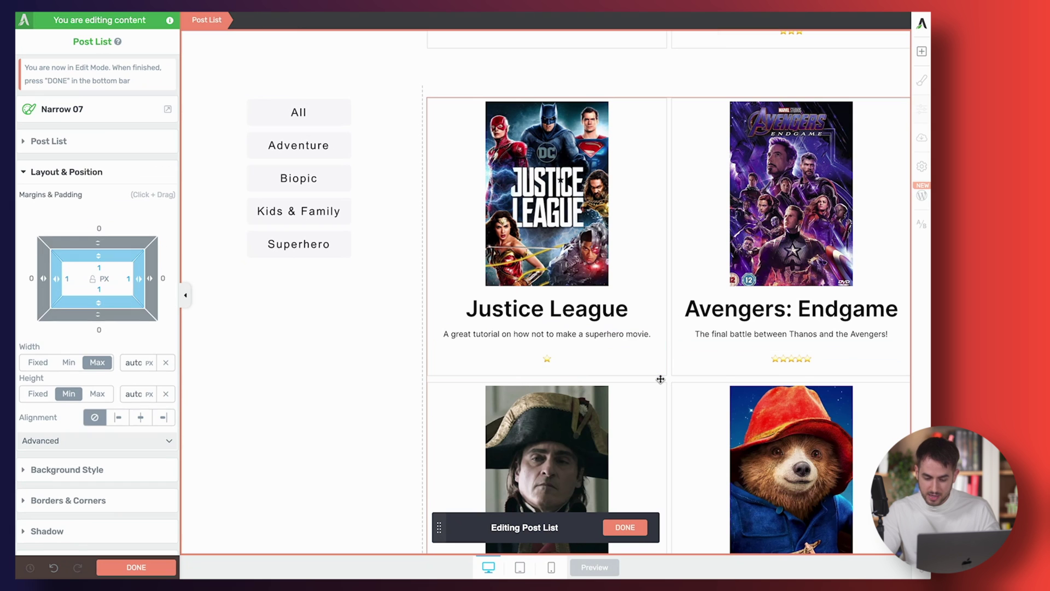
# Examine the posters, titles, snippets and star ratings across all movies in the list
pyautogui.scroll(-2, 599, 370)
pyautogui.scroll(-4, 599, 371)
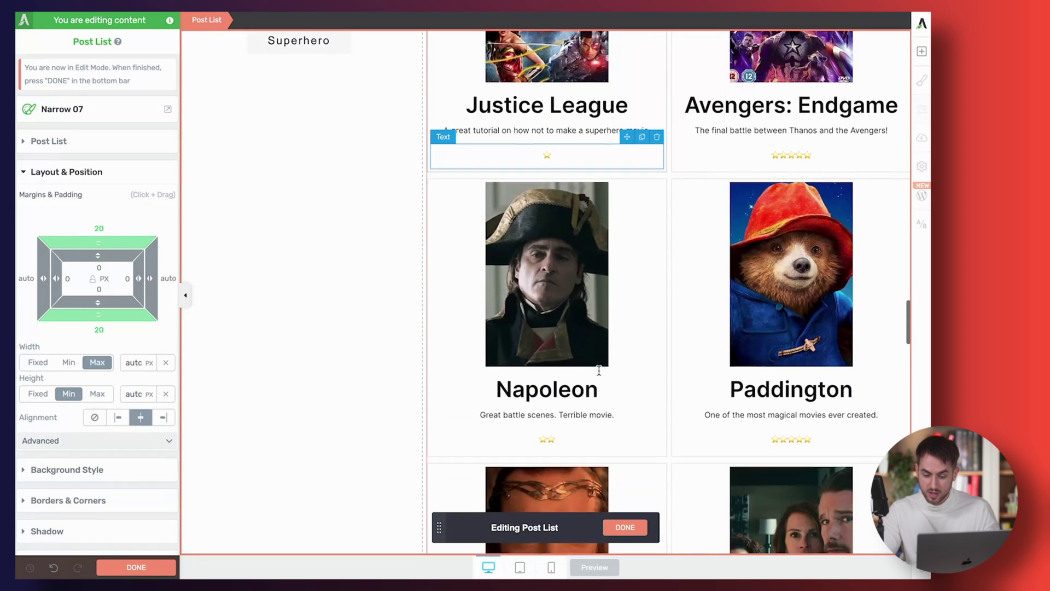
pyautogui.scroll(-4, 599, 371)
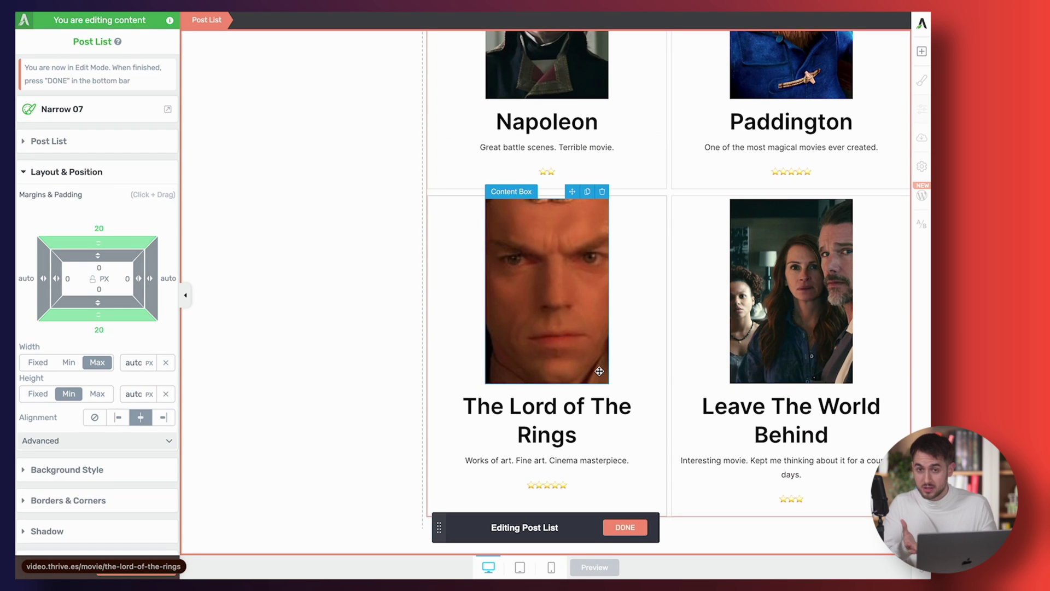
pyautogui.scroll(11, 599, 371)
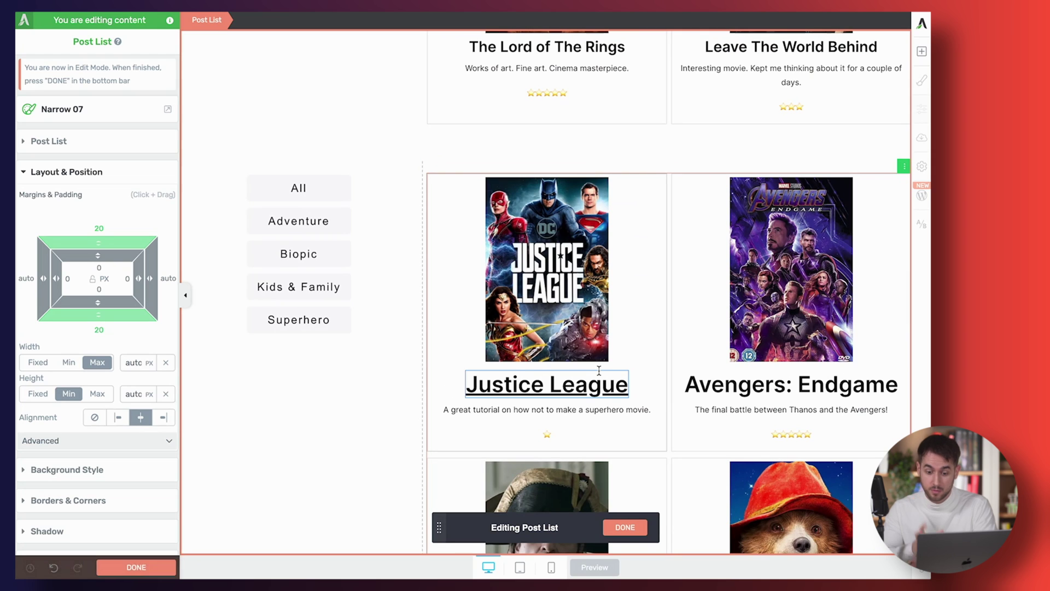
pyautogui.scroll(-4, 599, 371)
pyautogui.scroll(-3, 599, 370)
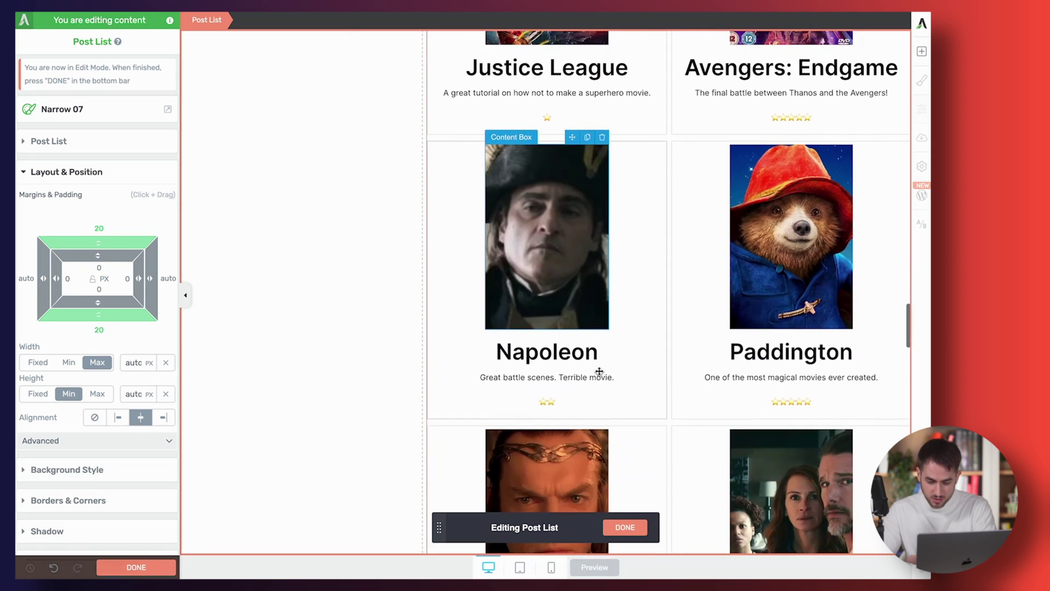
# Finish editing the movie post list design and save the page
pyautogui.click(624, 527)
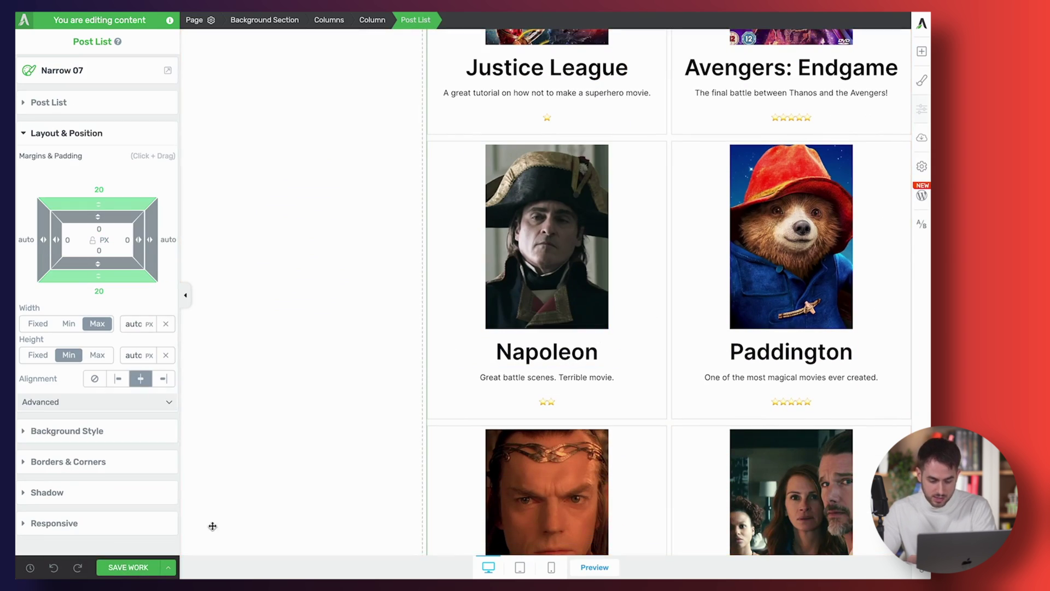
pyautogui.click(129, 567)
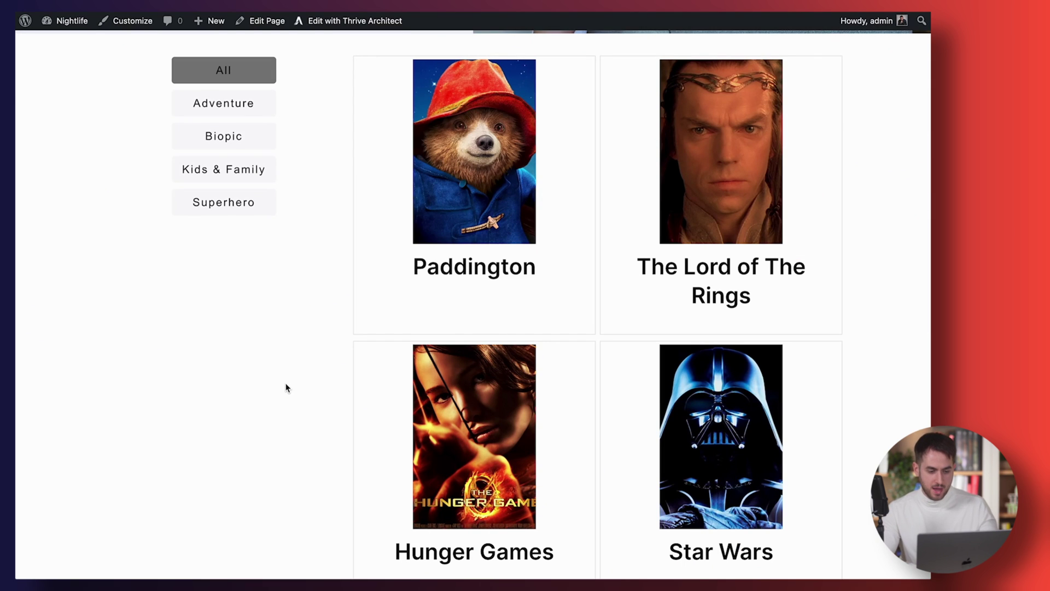
# Test the genre filter on the live page by deselecting All and selecting Superhero, checking which movies are listed
pyautogui.click(246, 75)
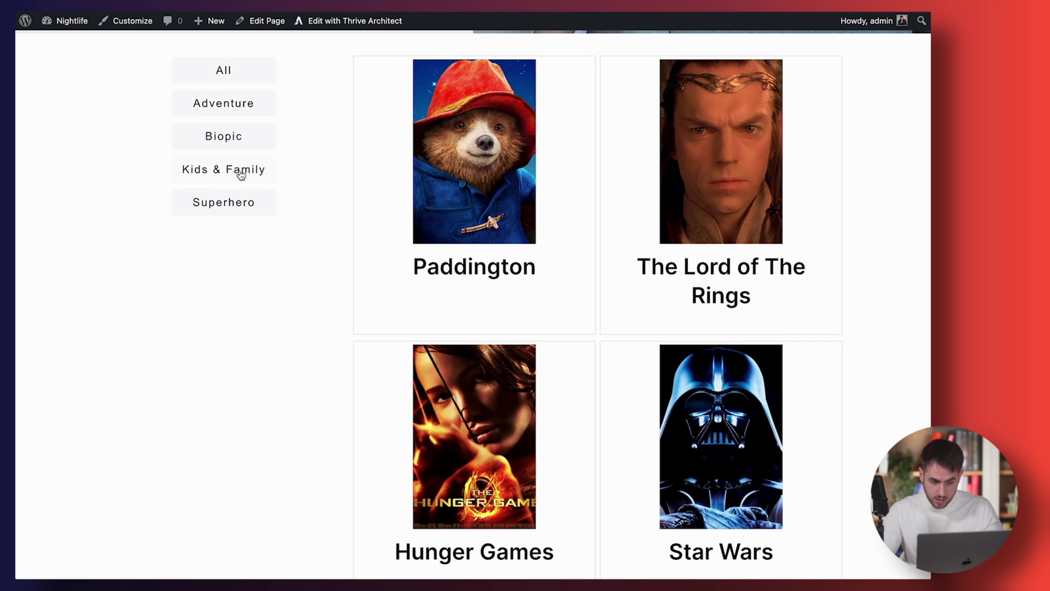
pyautogui.click(232, 200)
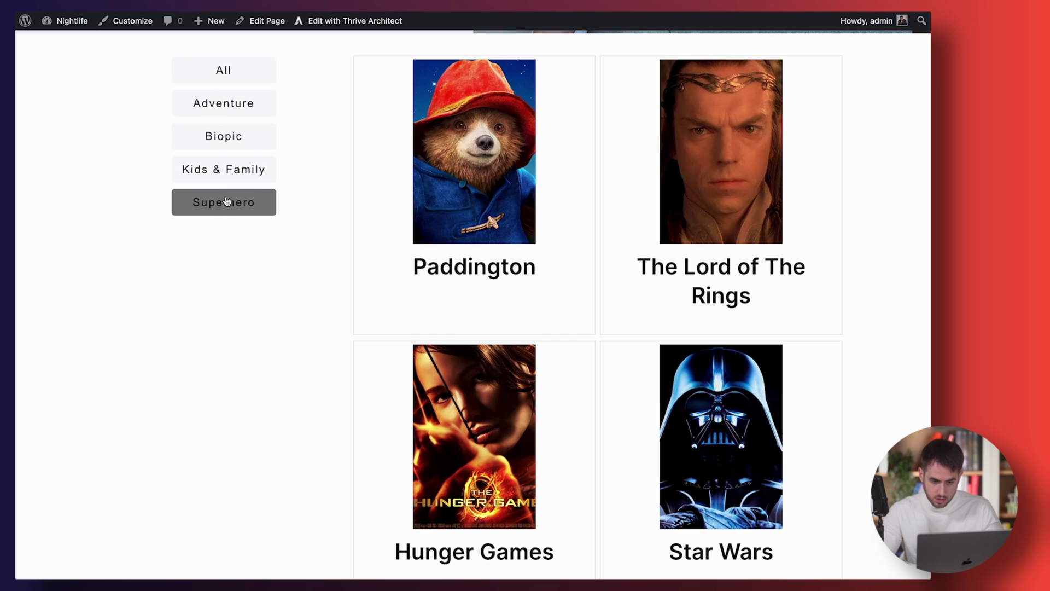
pyautogui.scroll(-3, 162, 311)
pyautogui.scroll(1, 162, 310)
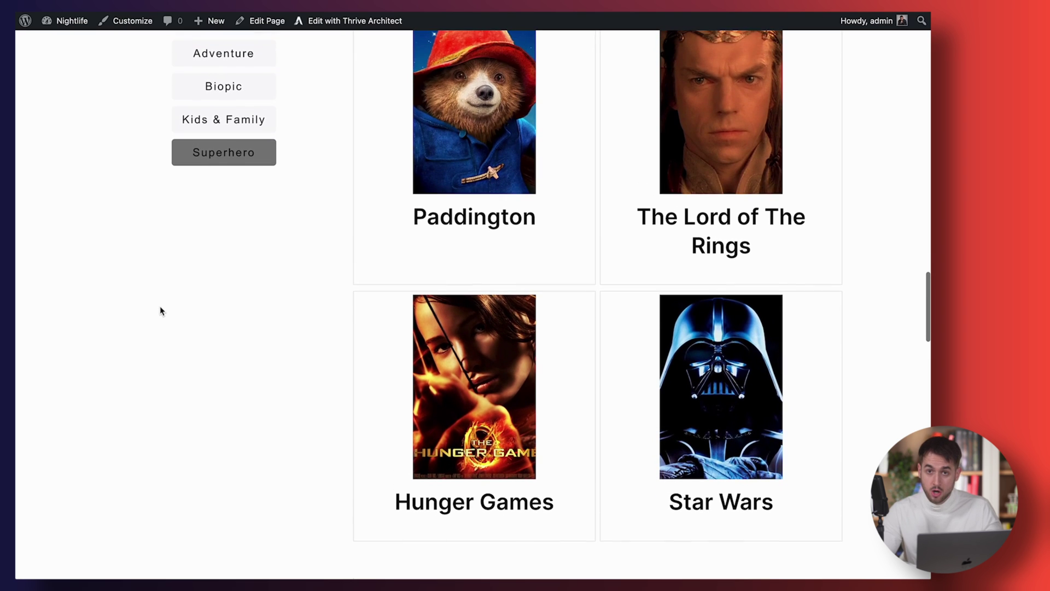
pyautogui.scroll(1, 160, 311)
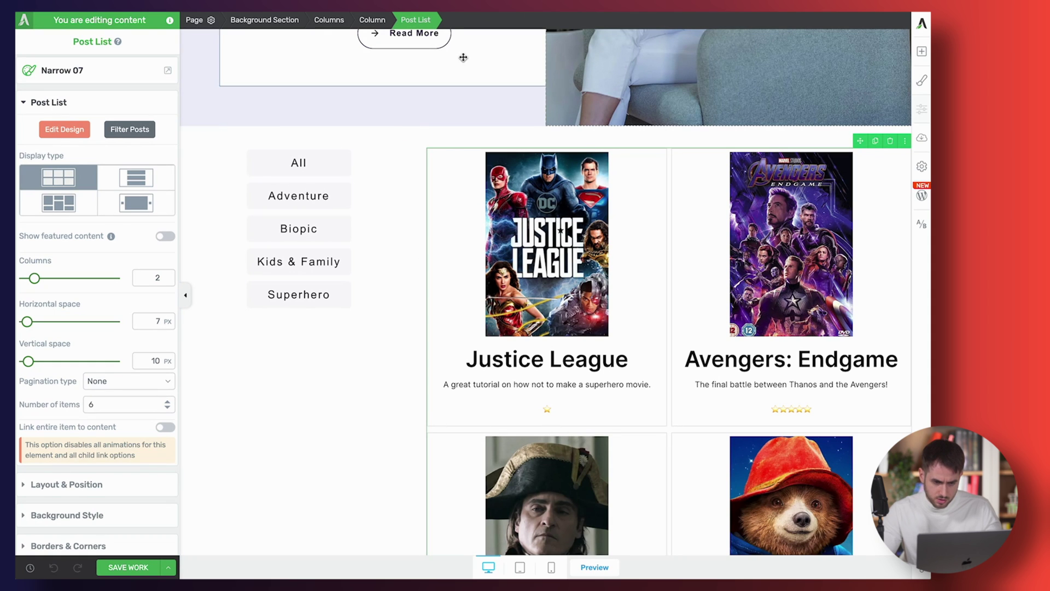
# Add genre to the post list's allowed front end filters and save the query and the page
pyautogui.click(124, 132)
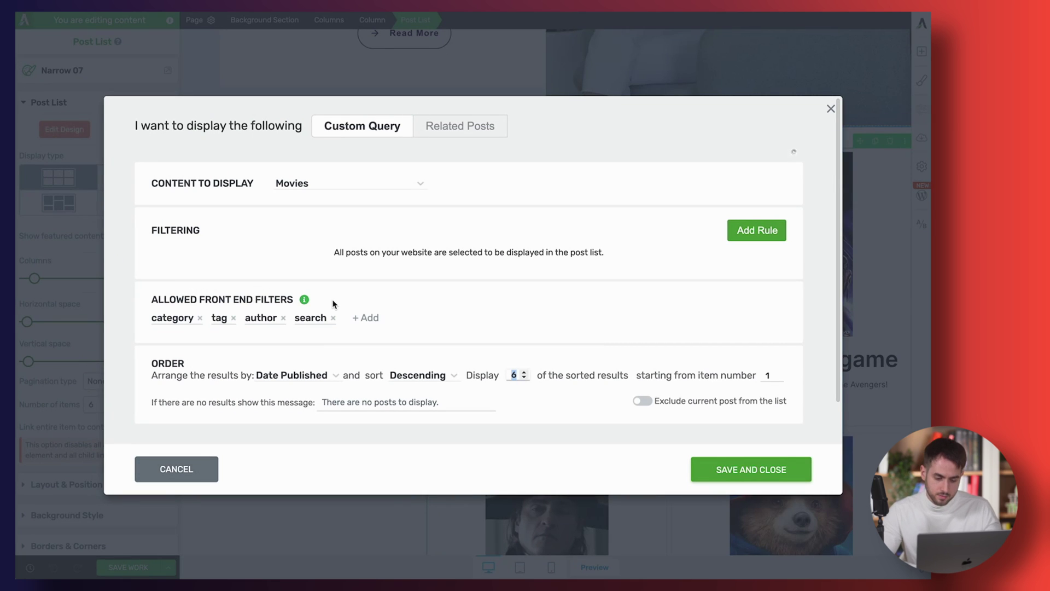
pyautogui.click(369, 319)
pyautogui.click(368, 334)
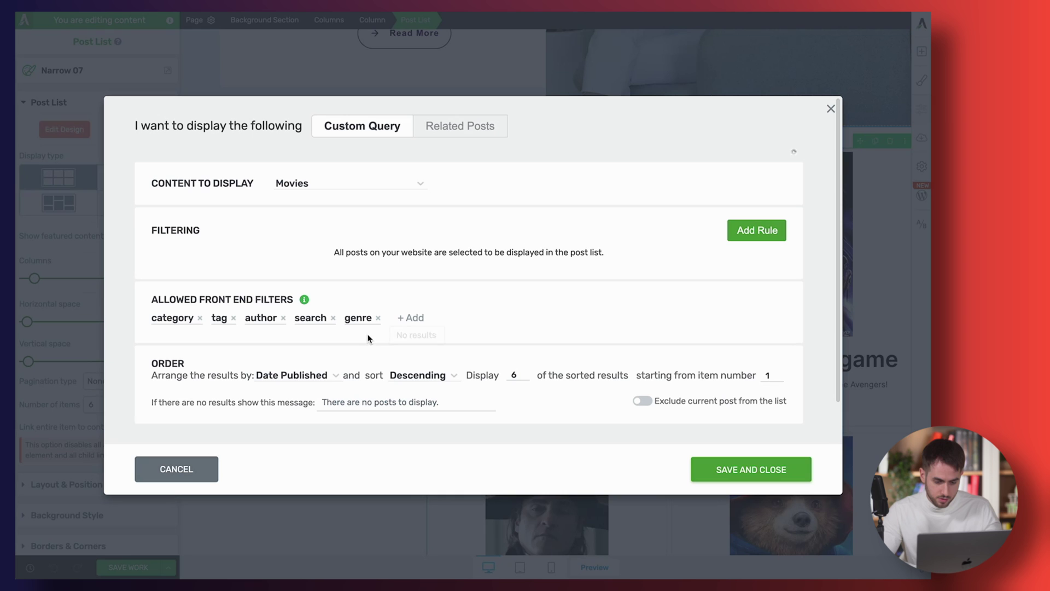
pyautogui.click(751, 472)
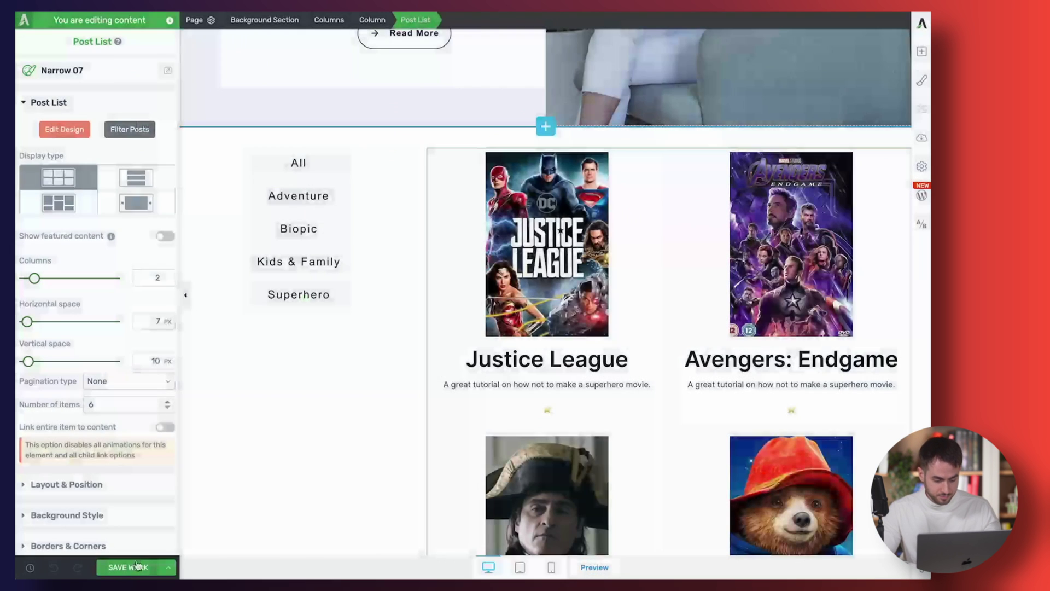
pyautogui.click(137, 563)
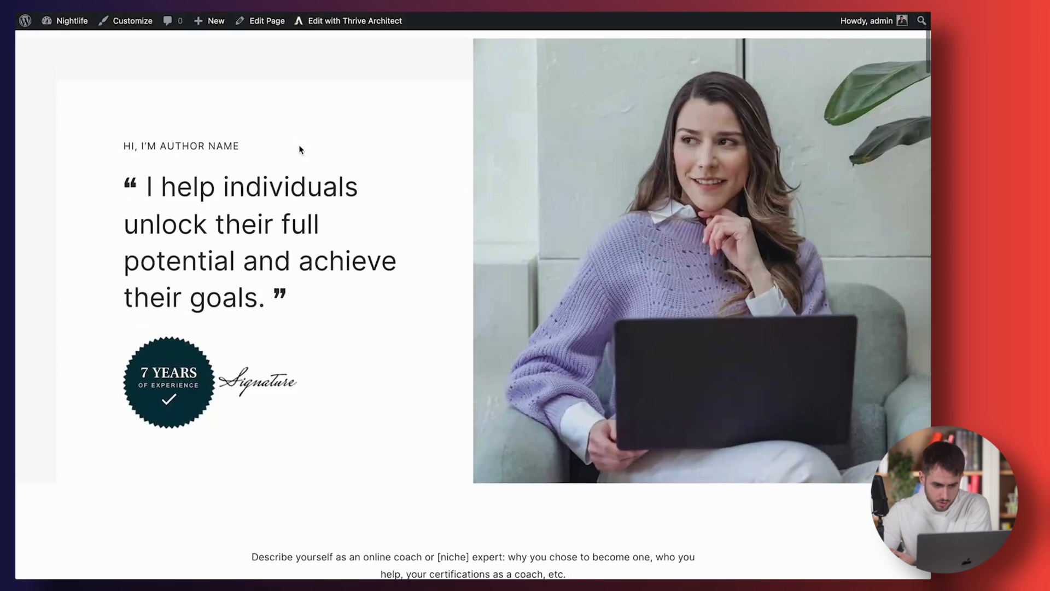
# Filter the movie list on the live page by Adventure and check the listed movies
pyautogui.scroll(-15, 299, 145)
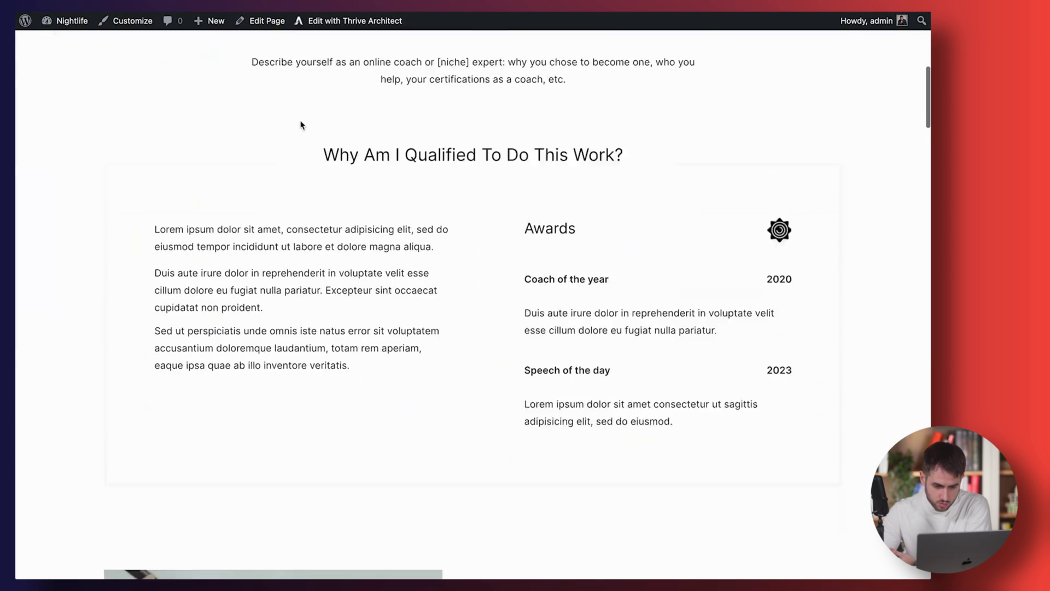
pyautogui.scroll(-20, 300, 124)
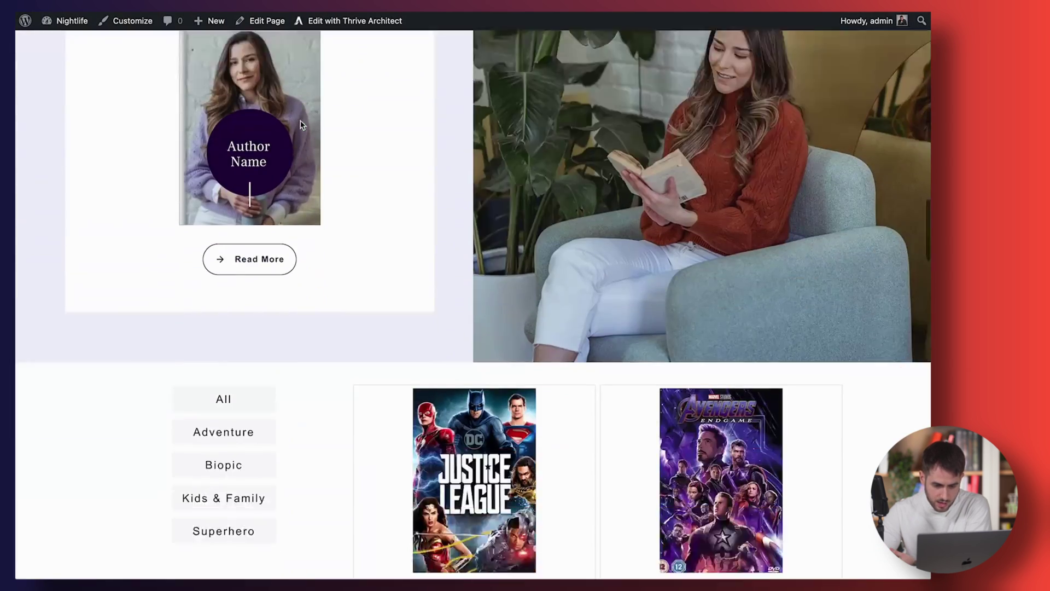
pyautogui.scroll(-3, 301, 125)
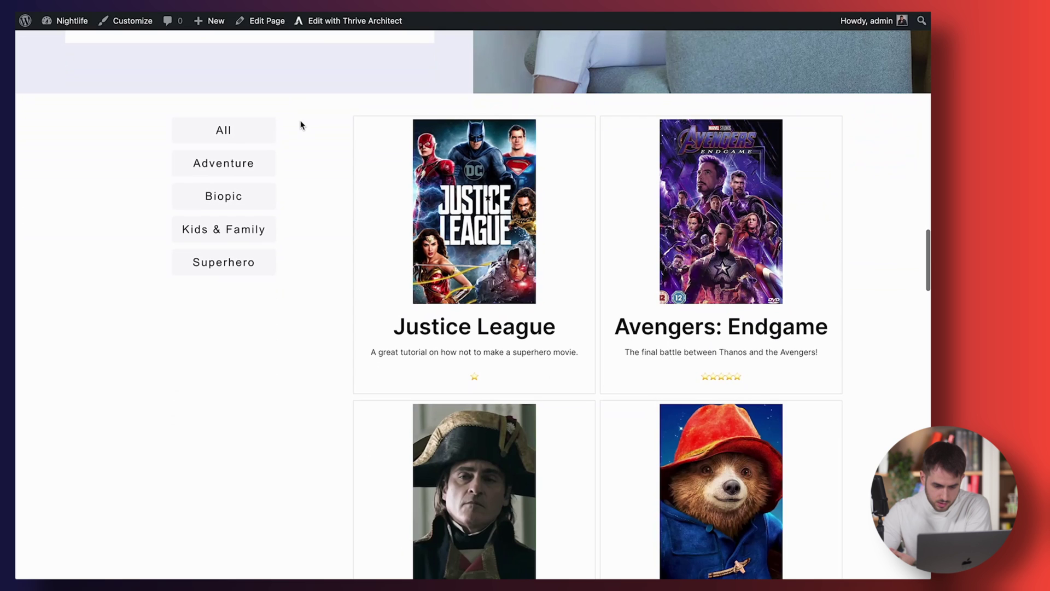
pyautogui.scroll(-1, 300, 125)
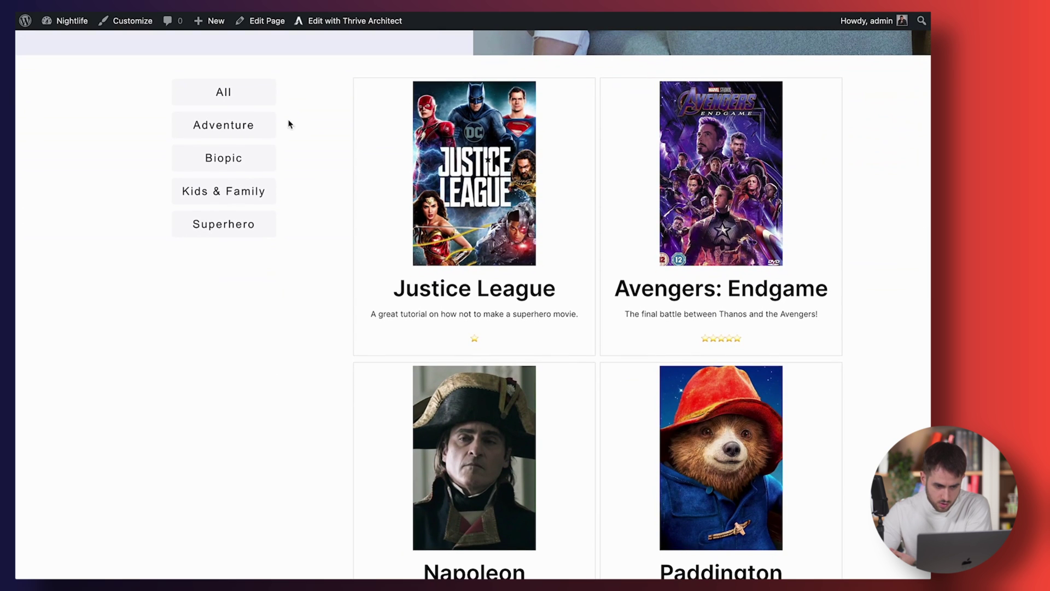
pyautogui.click(249, 127)
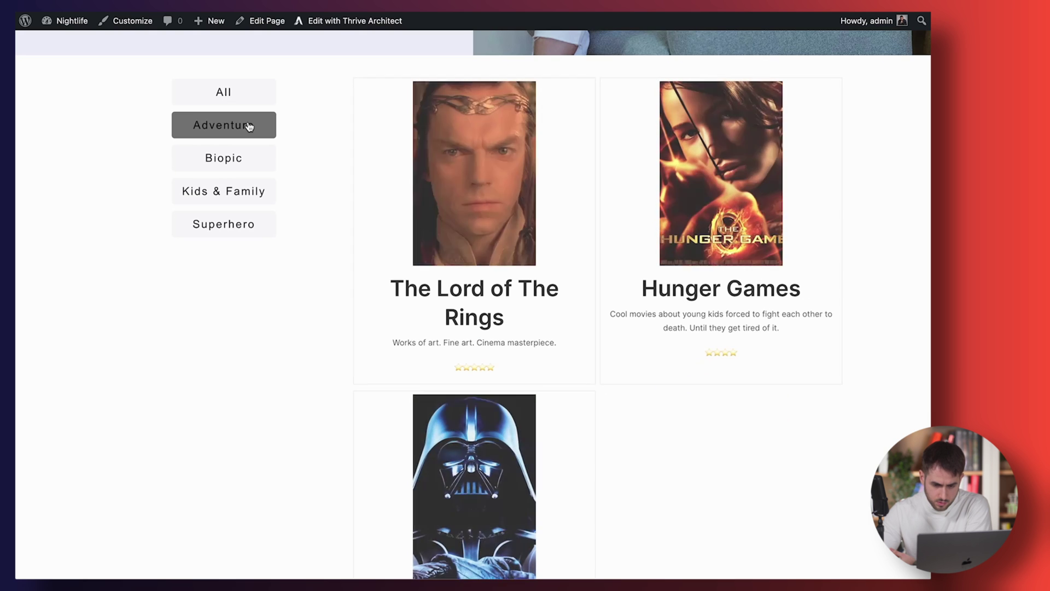
pyautogui.scroll(-2, 293, 201)
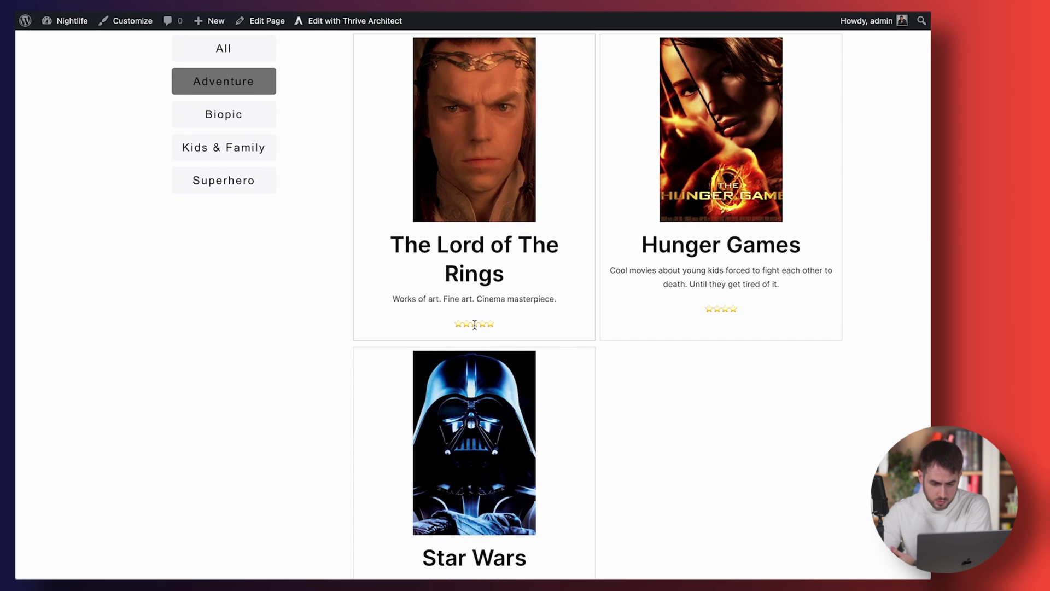
# Clear the Adventure filter, filter the live list by Superhero plus Kids & Family, and check the listed movies
pyautogui.click(221, 80)
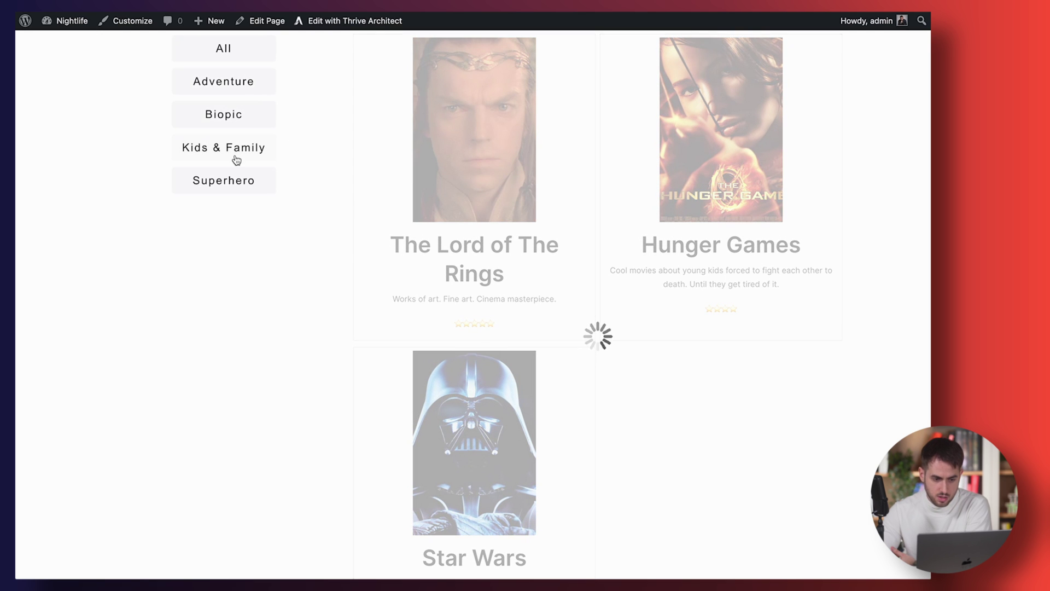
pyautogui.click(228, 182)
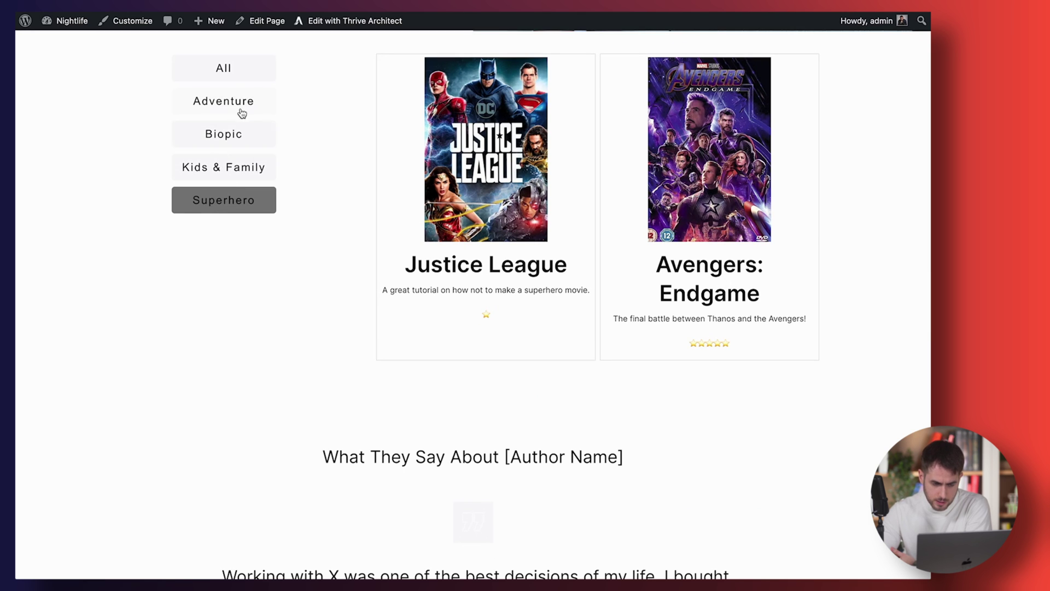
pyautogui.click(238, 170)
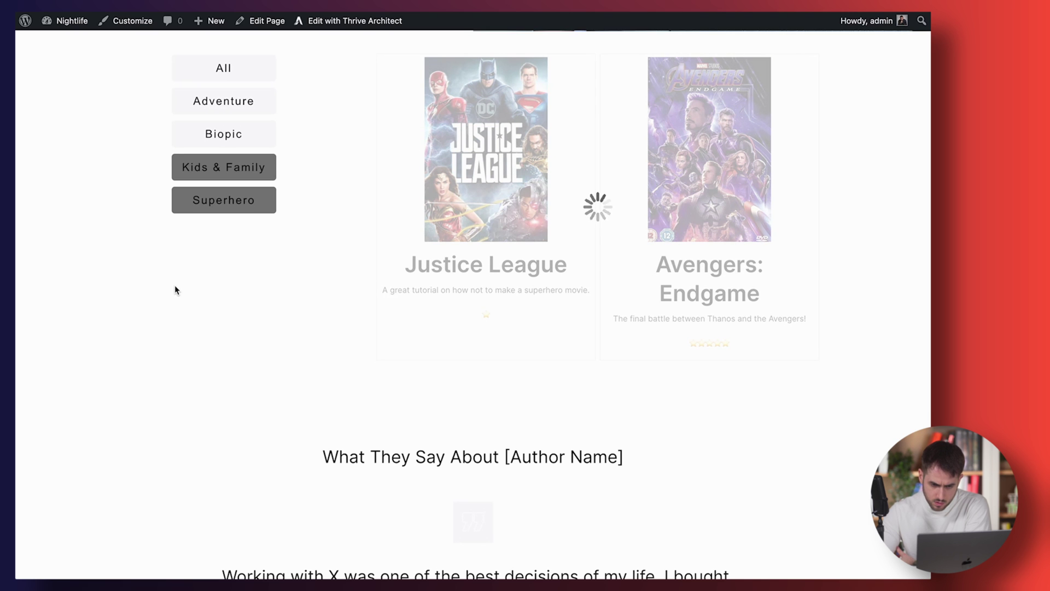
pyautogui.scroll(-1, 175, 290)
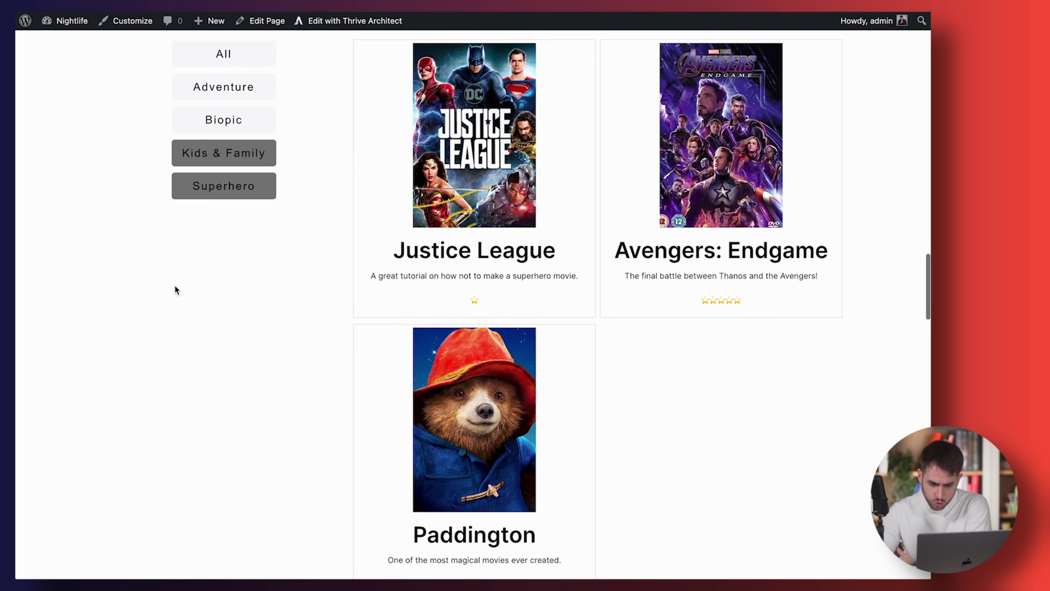
pyautogui.scroll(-2, 175, 290)
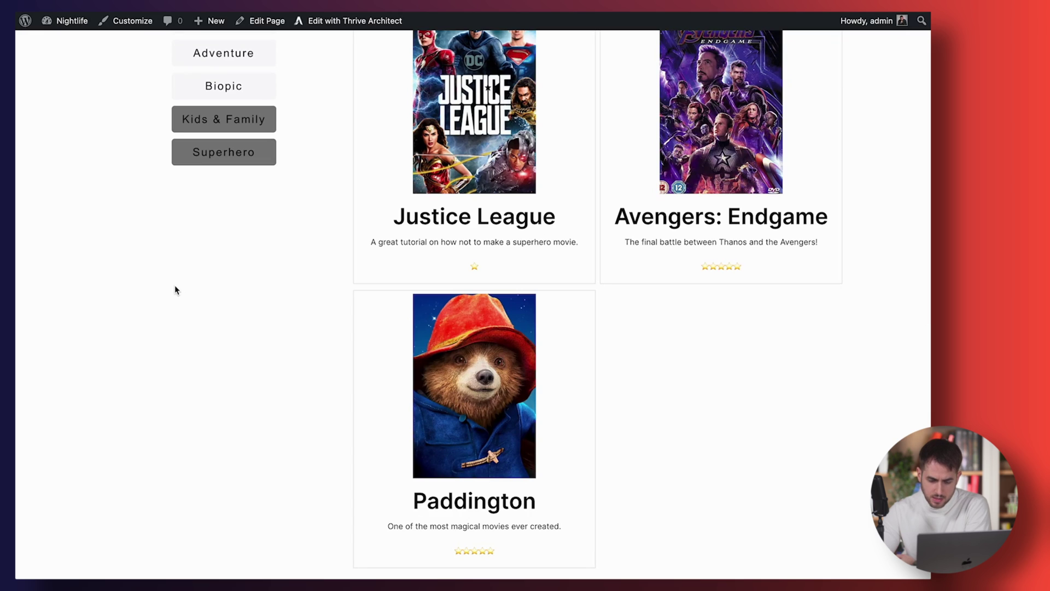